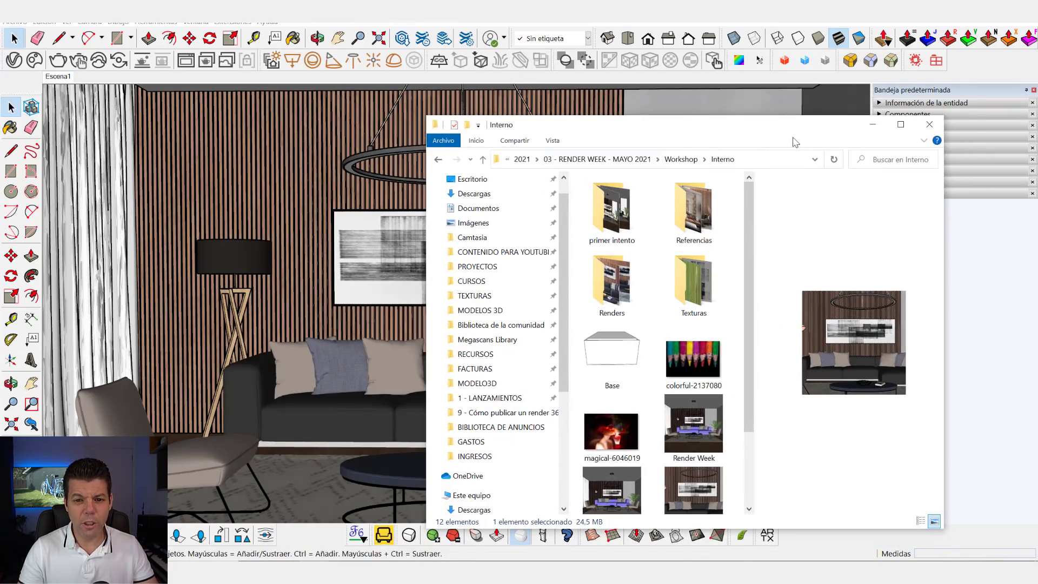
Reposition the Interno folder window and maximize it to full screen.
left_click_drag(811, 135, 929, 254)
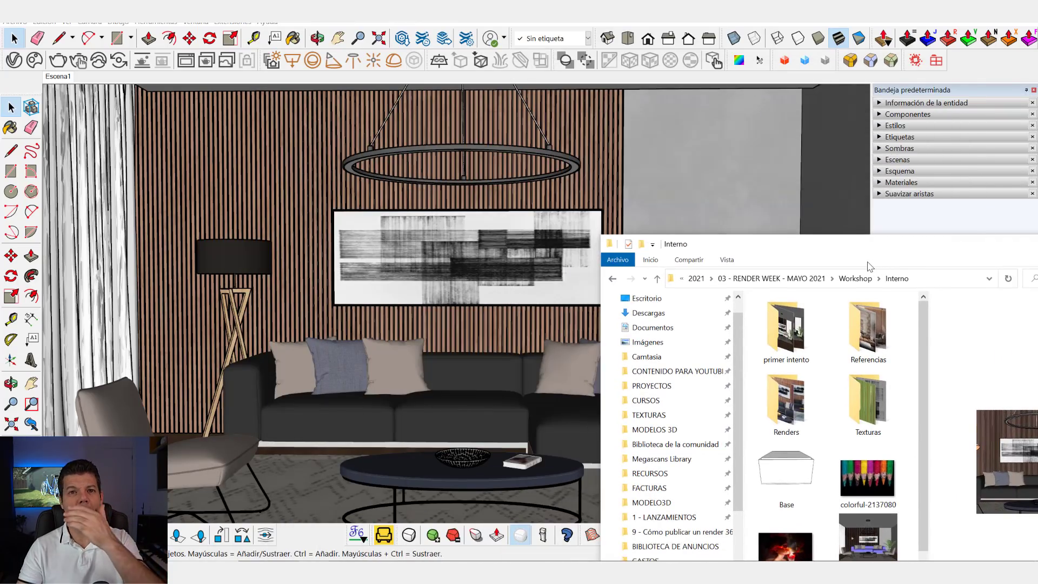
mouse_move(822, 254)
left_mouse_down()
mouse_move(783, 353)
mouse_move(740, 367)
mouse_move(726, 347)
mouse_move(677, 142)
mouse_move(638, 73)
mouse_move(624, 70)
left_mouse_up()
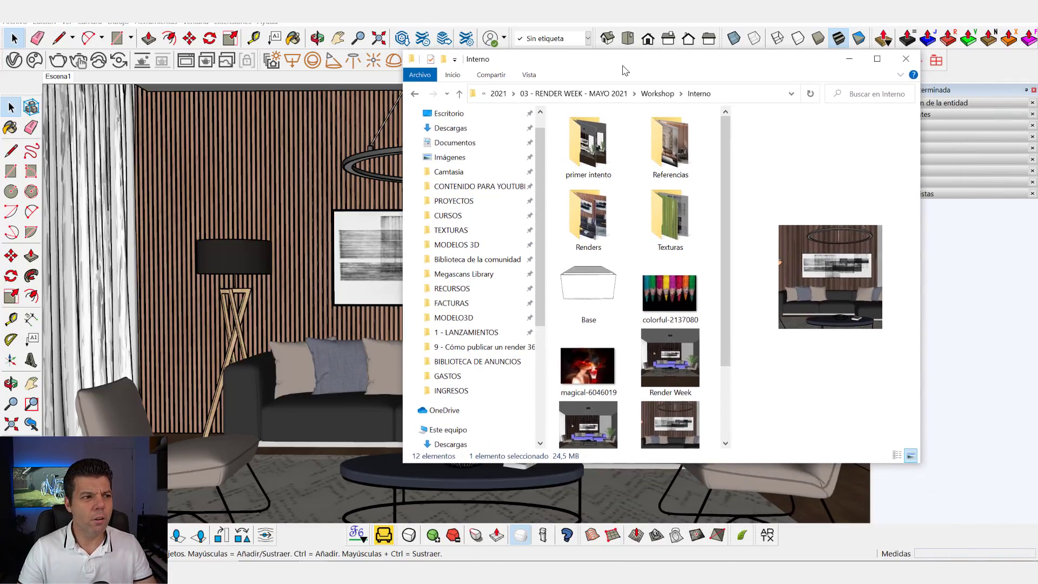
left_click(876, 64)
Browse the textures in the Texturas folder, then return to Interno.
left_click(387, 218)
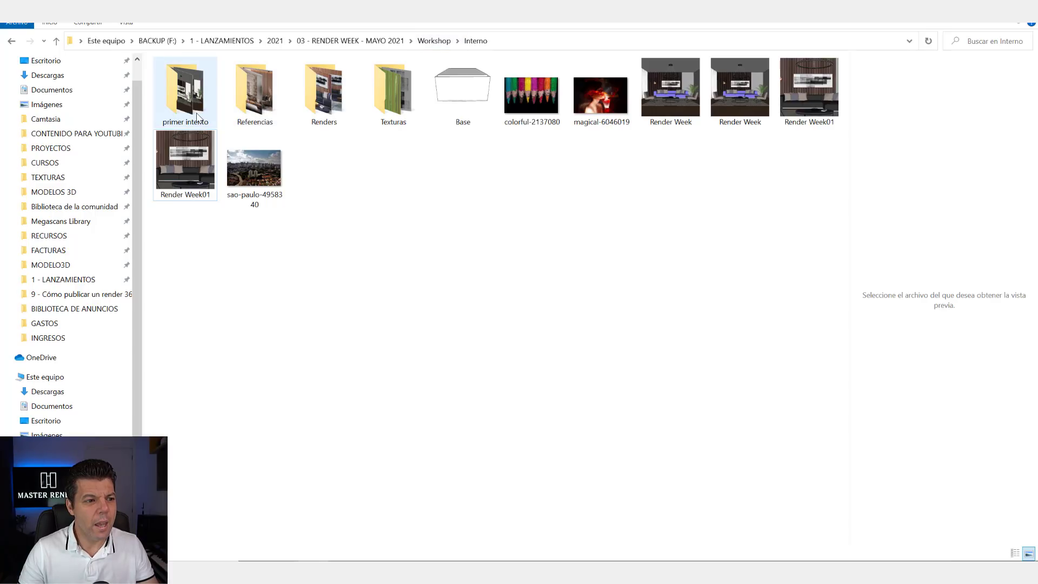
mouse_move(254, 93)
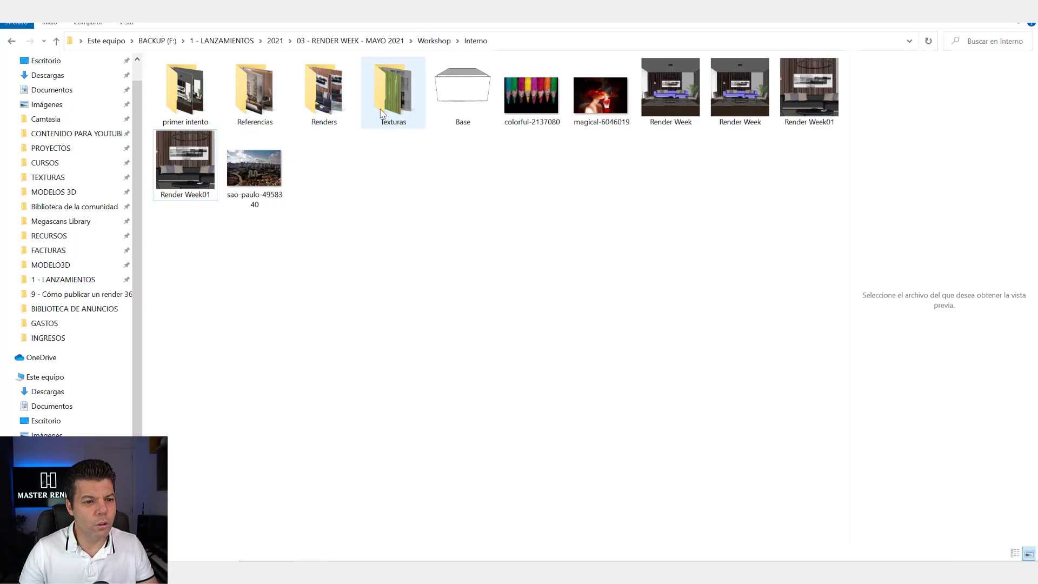
left_click(386, 112)
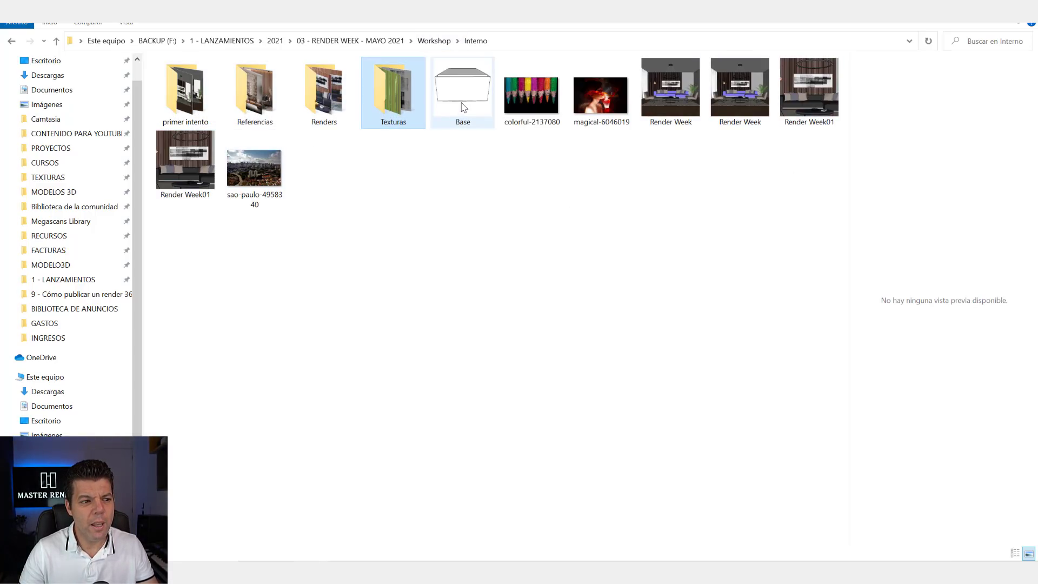
double_click(387, 104)
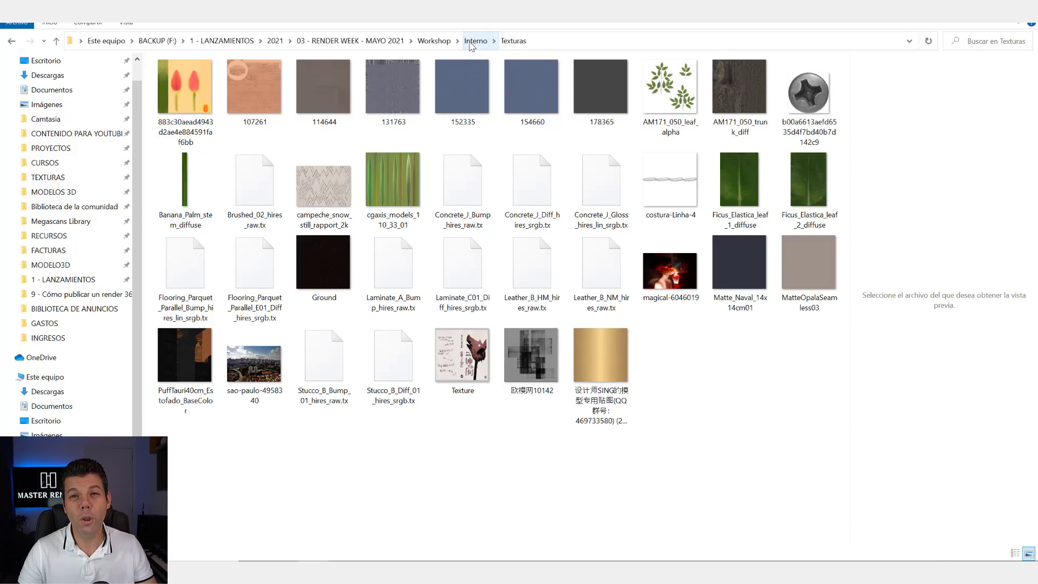
left_click(472, 43)
left_click(443, 238)
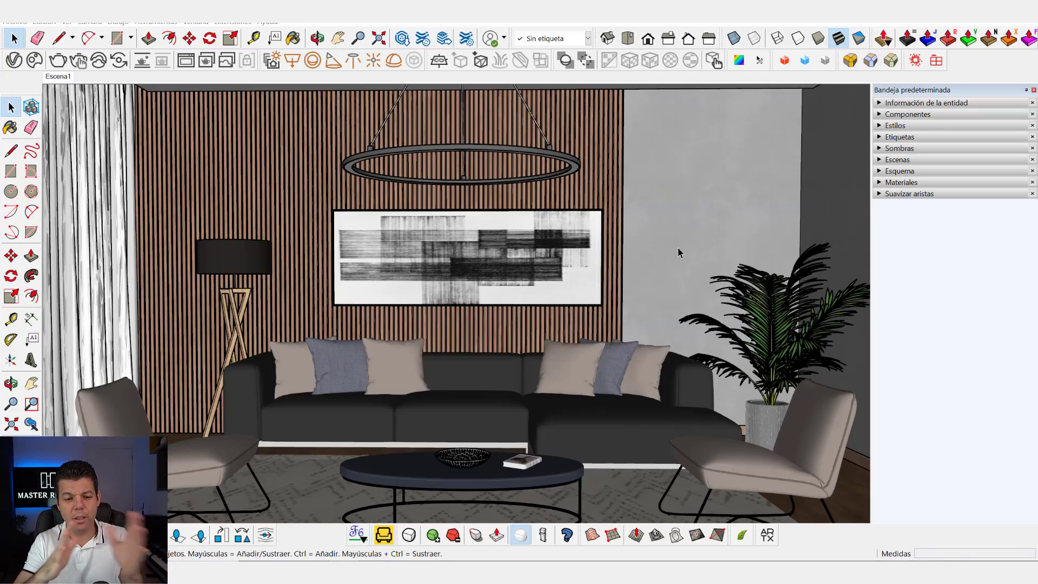
left_click(714, 470)
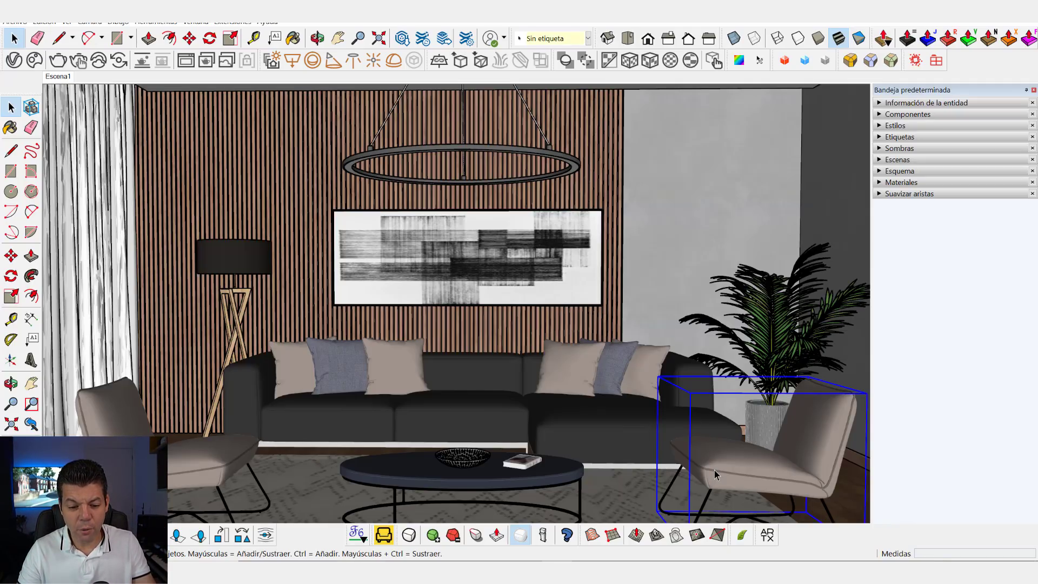
left_click(208, 471)
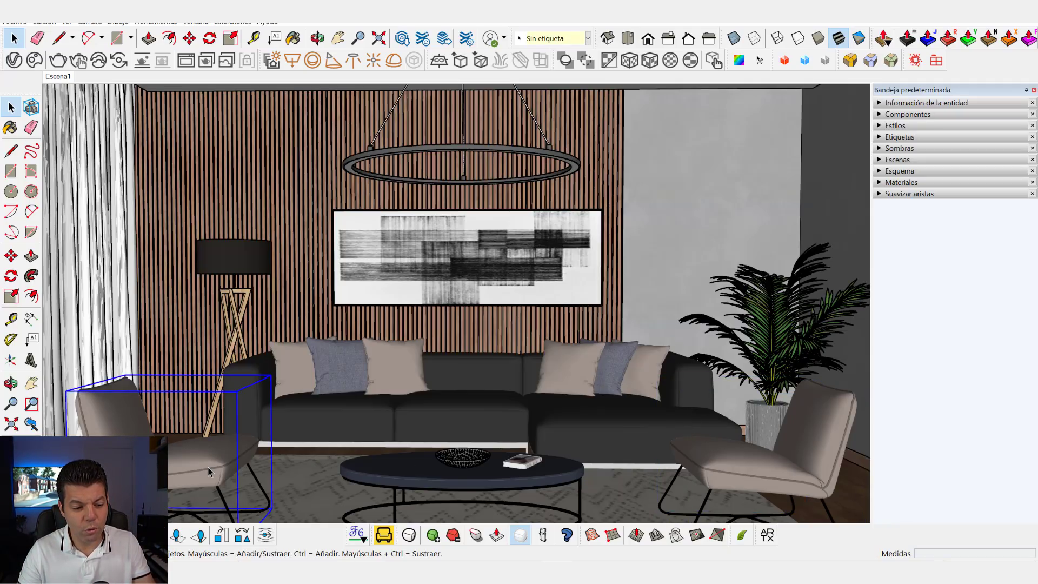
double_click(207, 466)
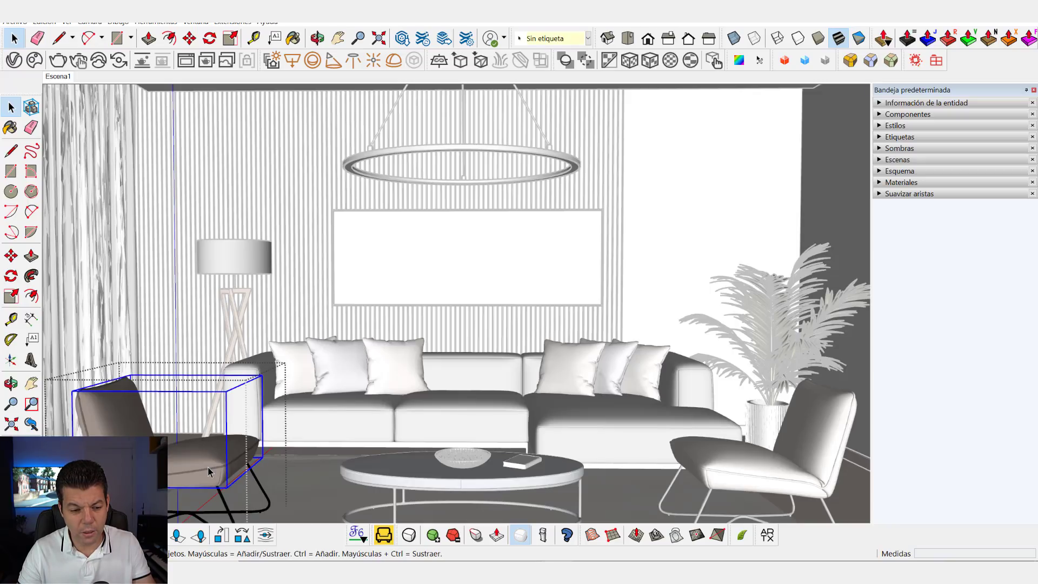
key("Escape")
left_click(209, 469)
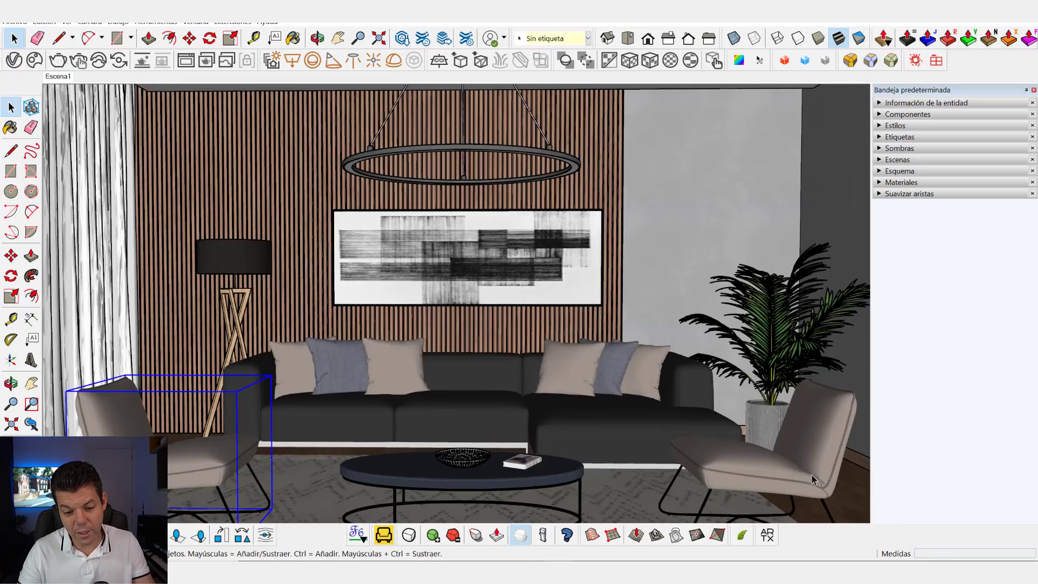
left_click(435, 480)
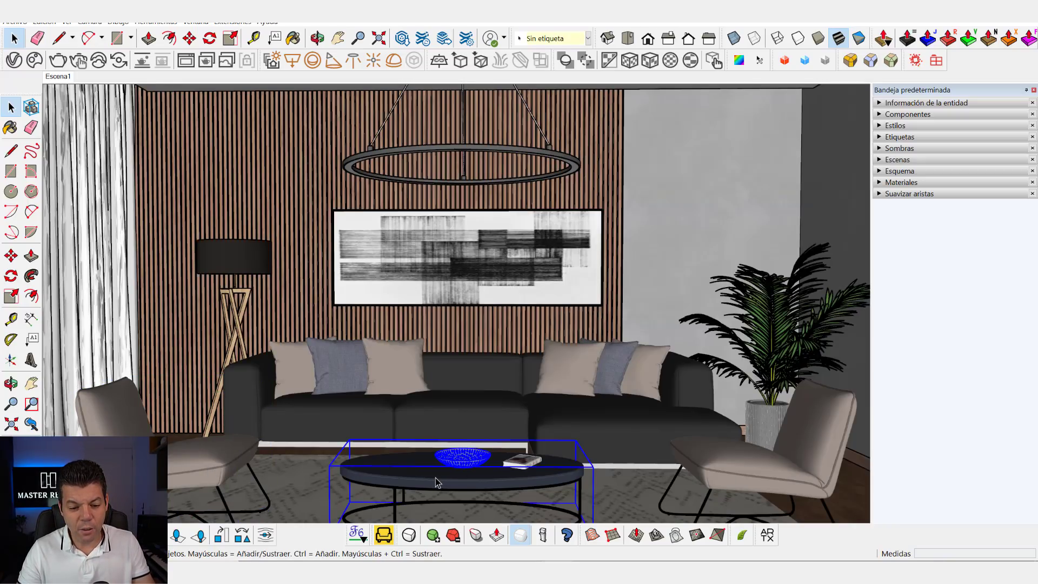
left_click(577, 386)
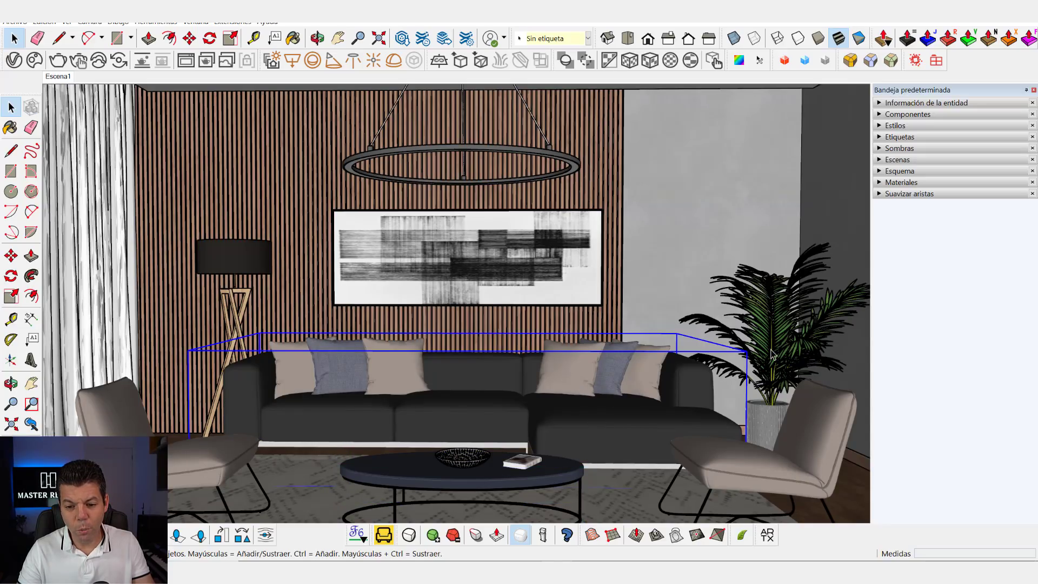
left_click(771, 354)
left_click(609, 389)
double_click(582, 370)
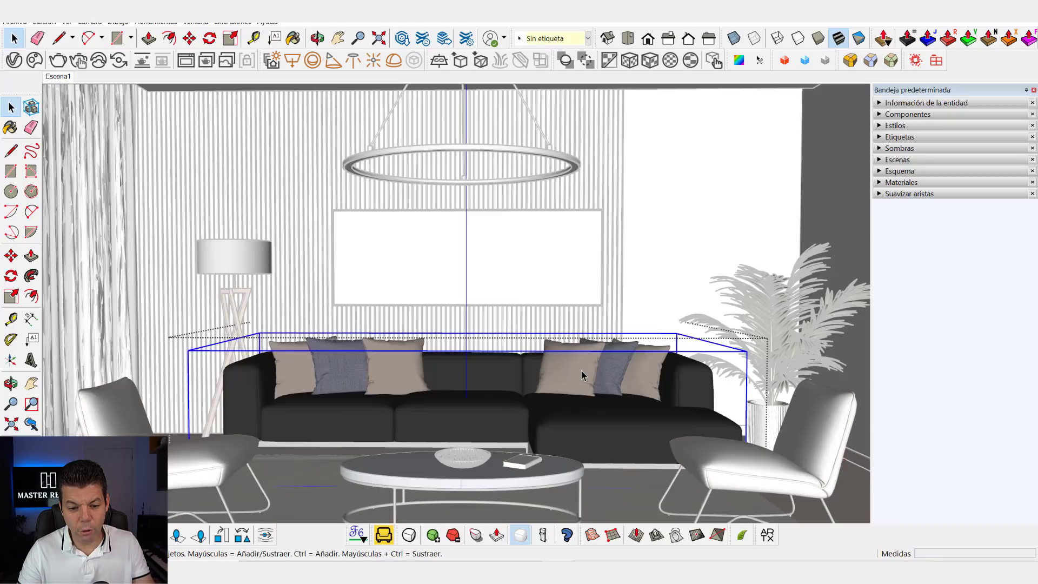
double_click(576, 376)
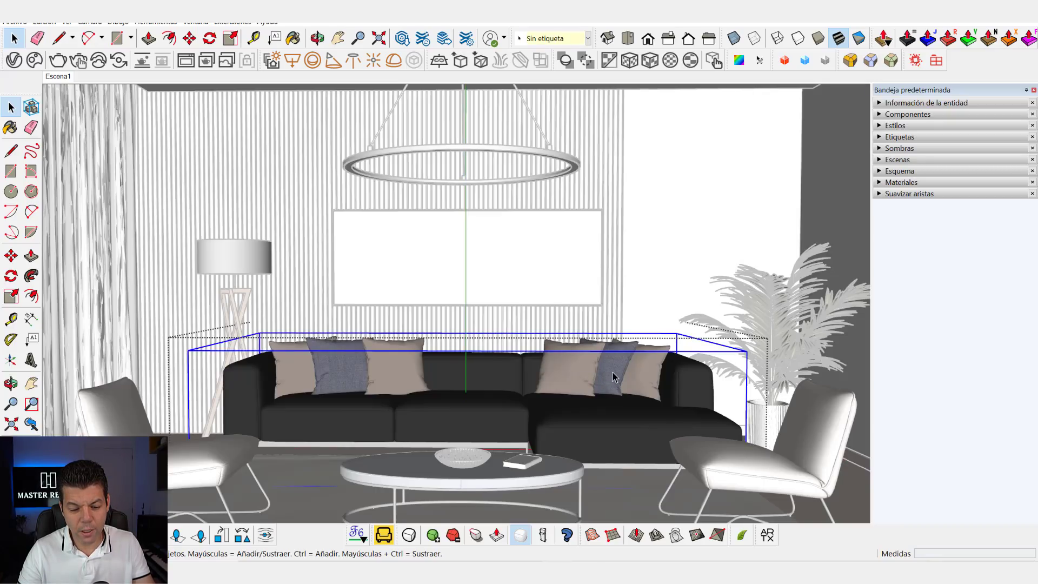
key("Escape")
left_click(595, 373)
key("Escape")
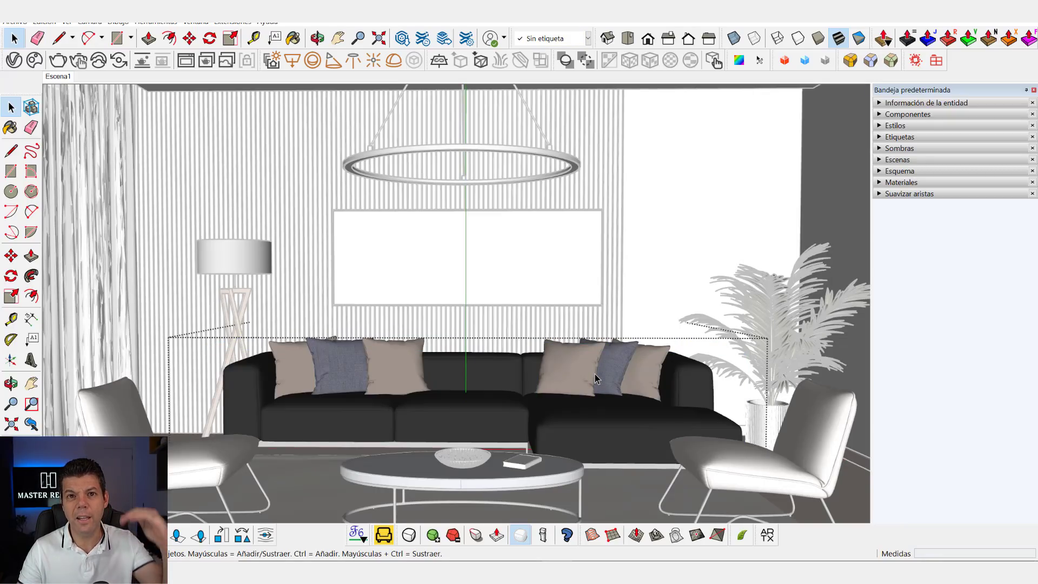
key("Escape")
left_click(570, 290)
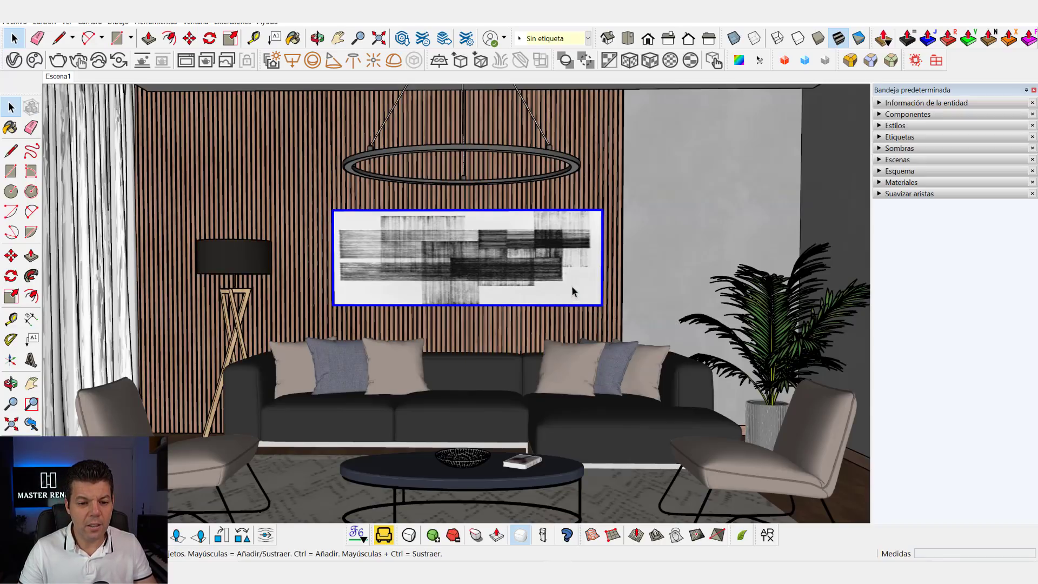
left_click(573, 166)
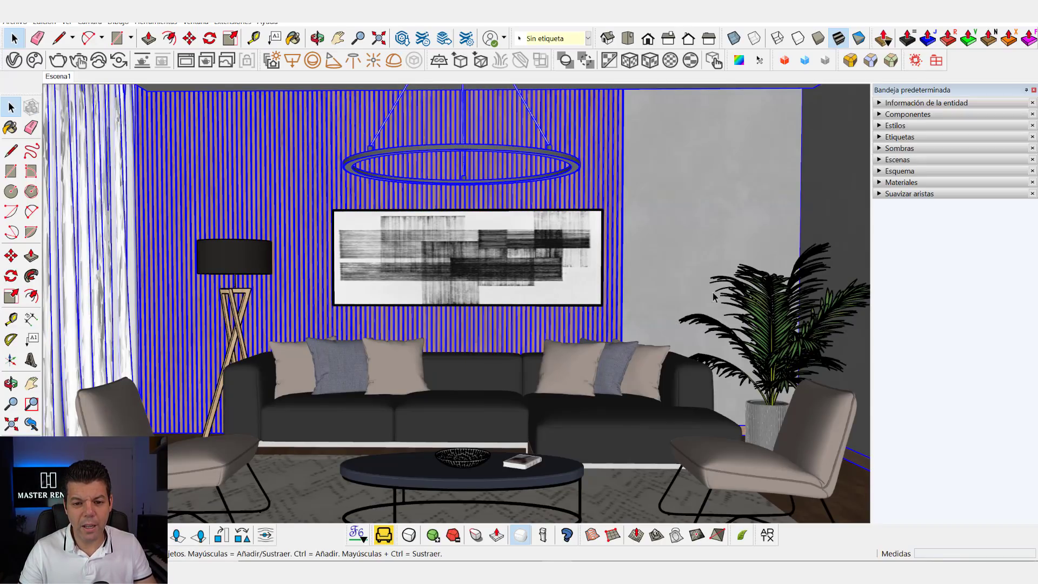
left_click(753, 334)
left_click(232, 252)
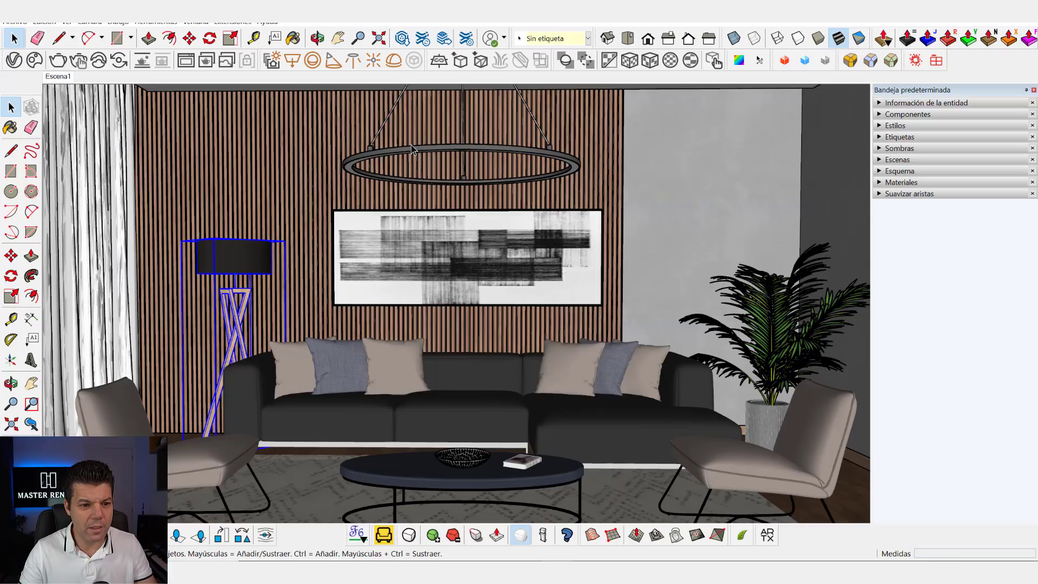
left_click(112, 183)
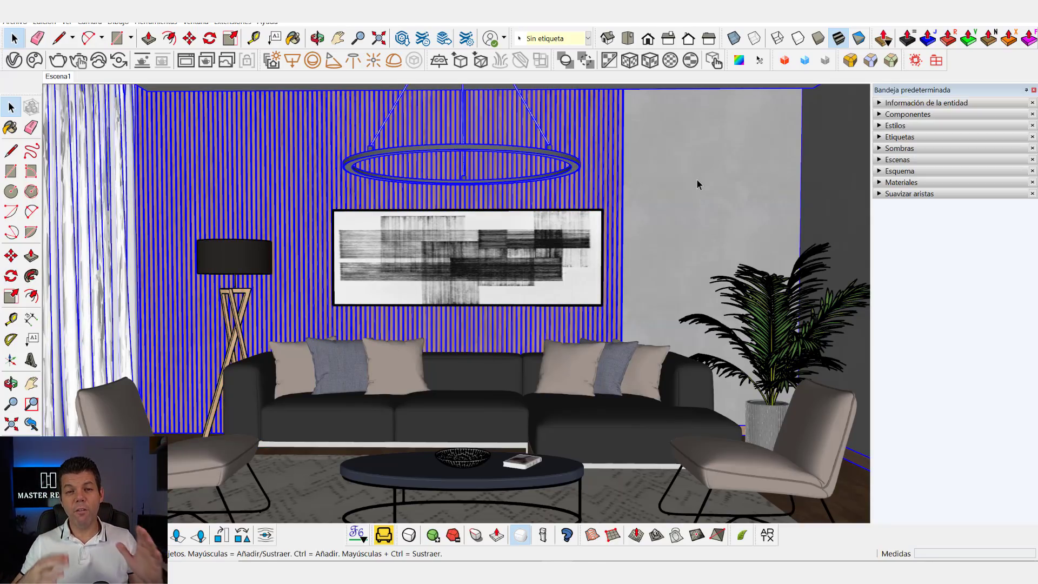
left_click(710, 385)
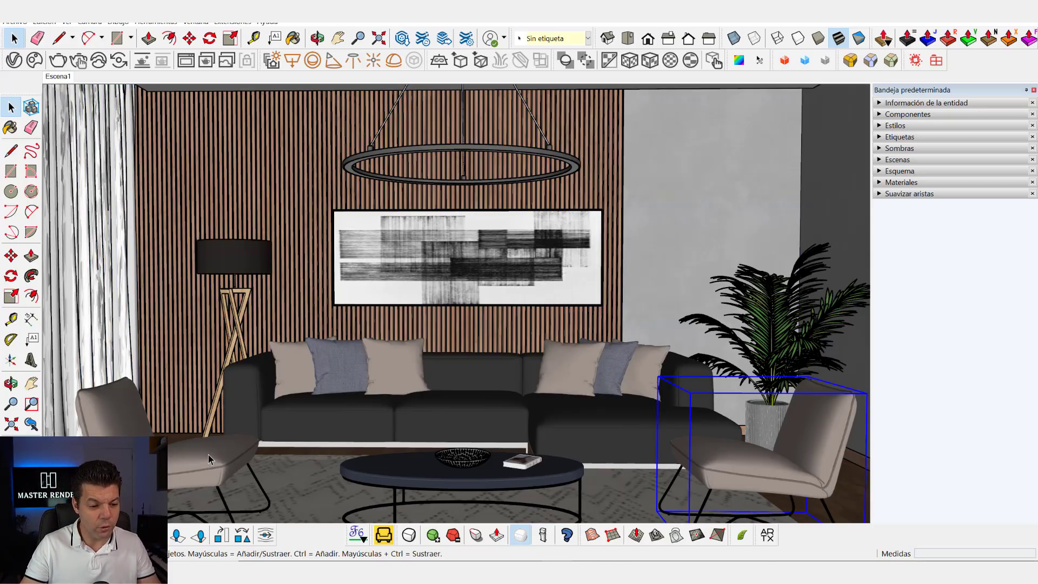
left_click(114, 411)
left_click(716, 457)
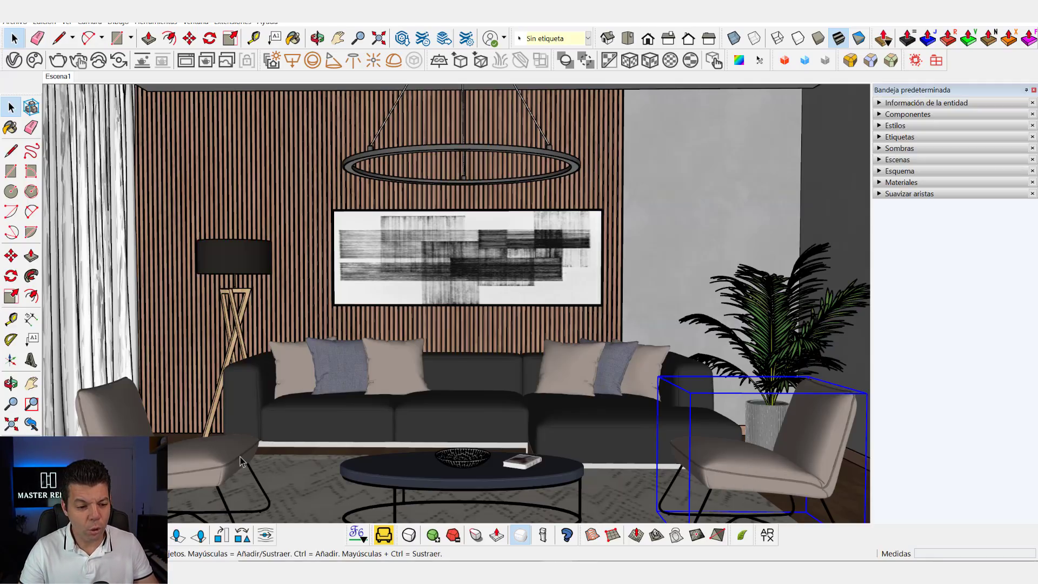
left_click(264, 460)
double_click(739, 468)
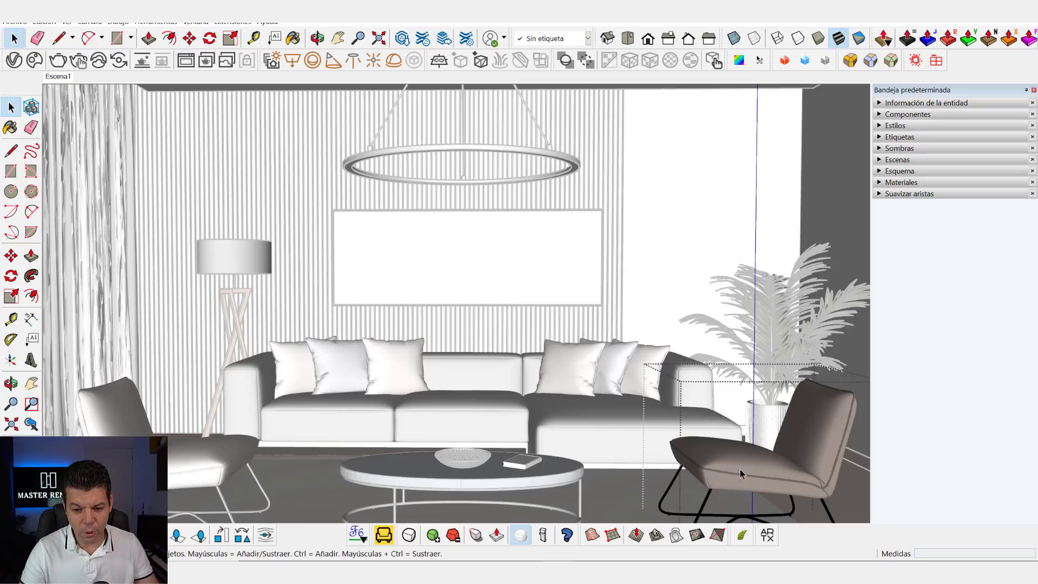
key("h")
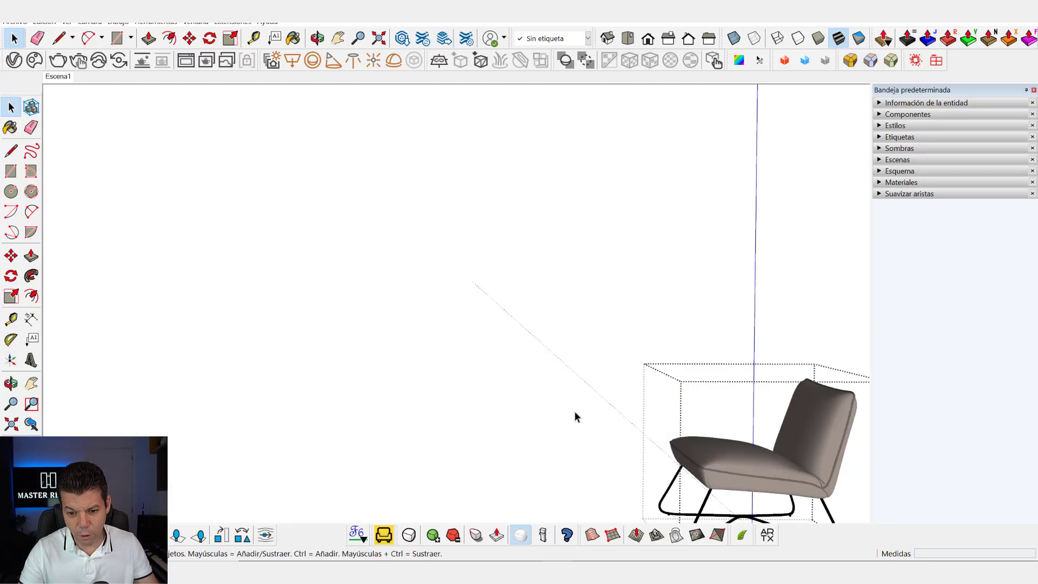
mouse_move(578, 427)
middle_mouse_down()
mouse_move(754, 484)
mouse_move(852, 471)
mouse_move(733, 418)
mouse_move(411, 385)
middle_mouse_up()
scroll(411, 385, "up", 2)
scroll(412, 342, "up", 3)
scroll(422, 364, "down", 2)
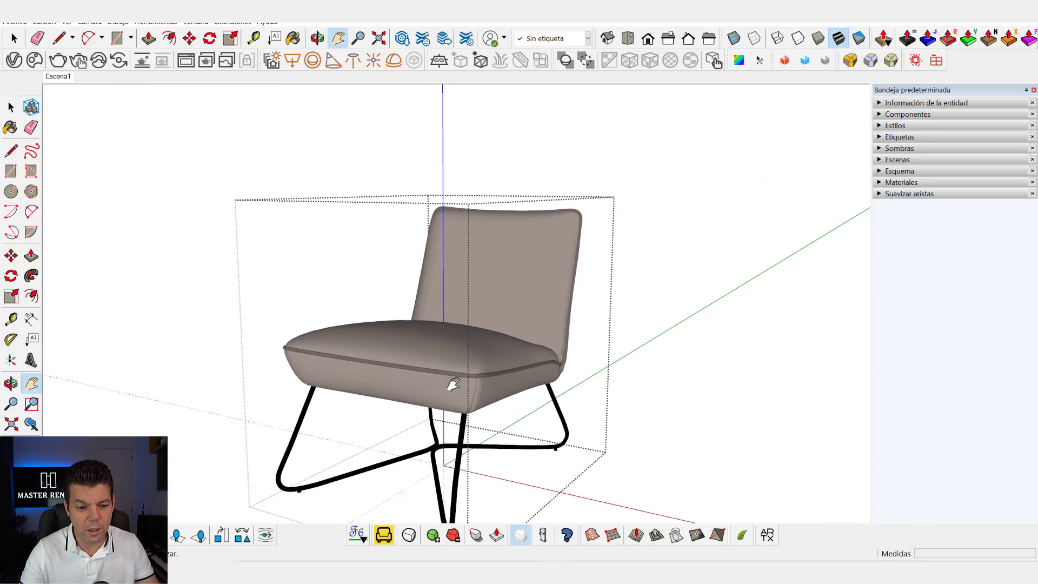
scroll(447, 384, "up", 1)
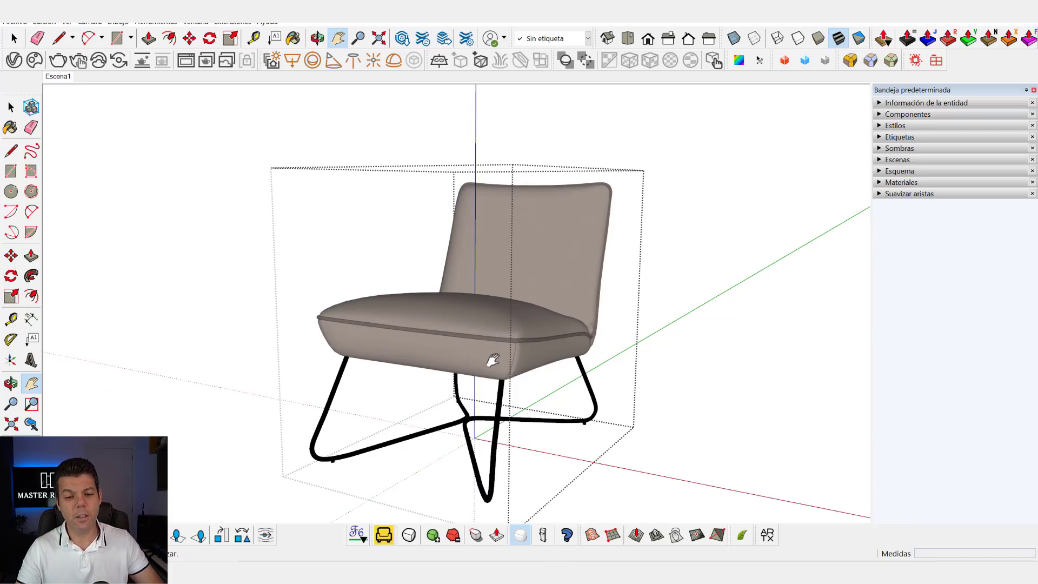
key("space")
left_click(59, 75)
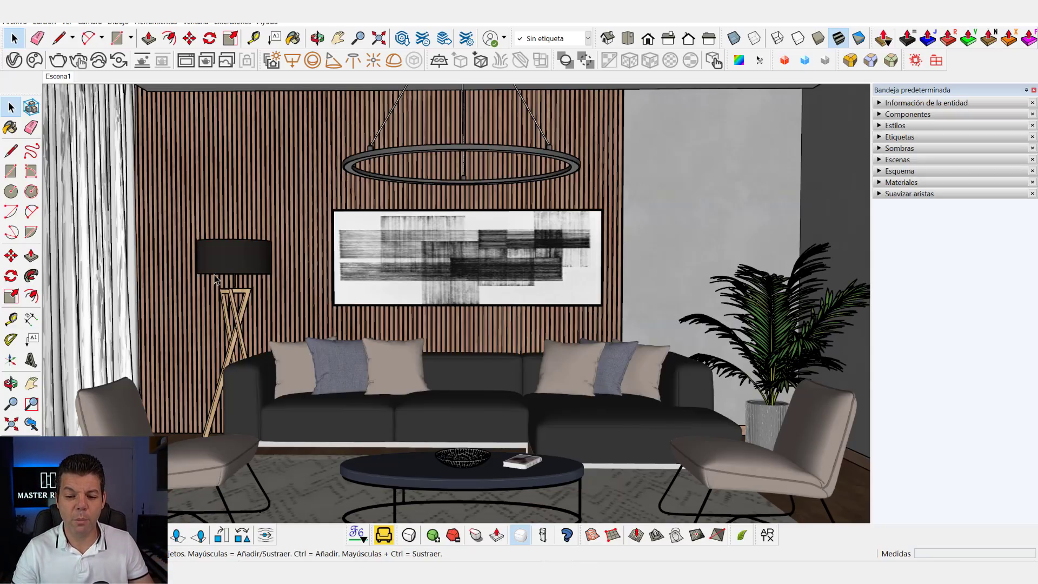
Select the sofa, coffee table, armchair, floor lamp and plant, then expand the Esquema outliner.
left_click(595, 421)
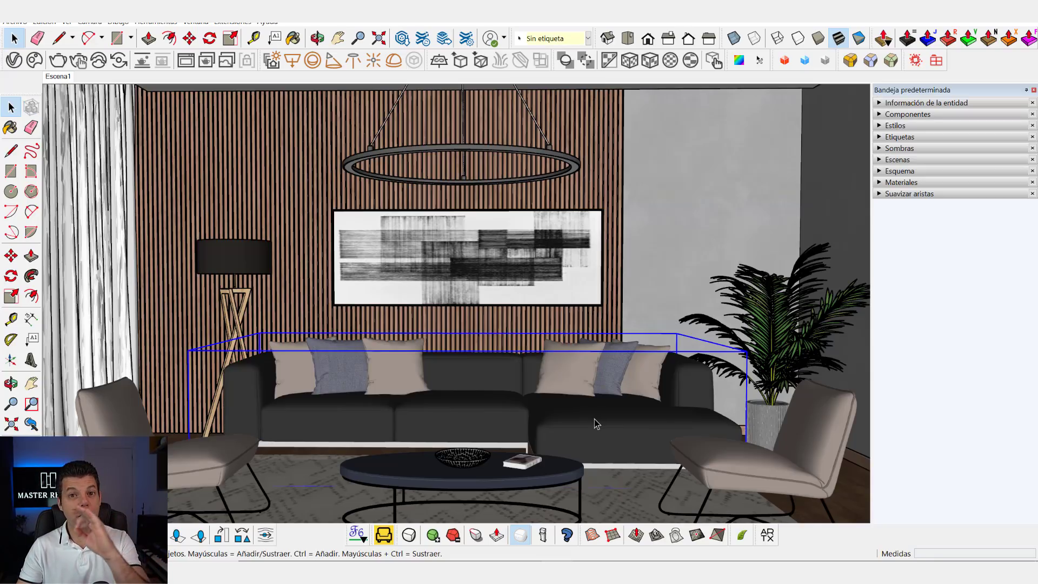
left_click(560, 476)
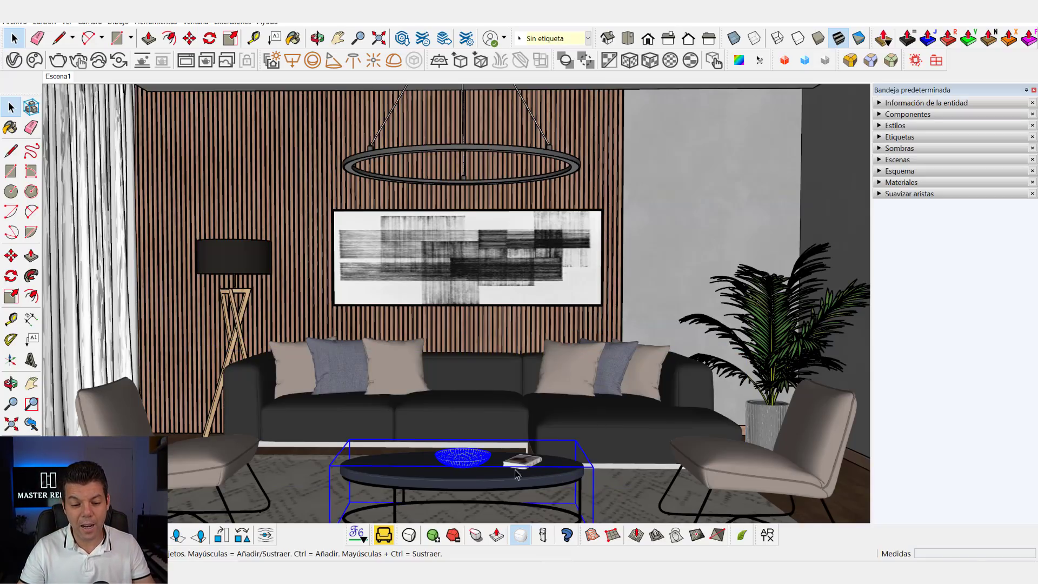
left_click(455, 425)
left_click(240, 445)
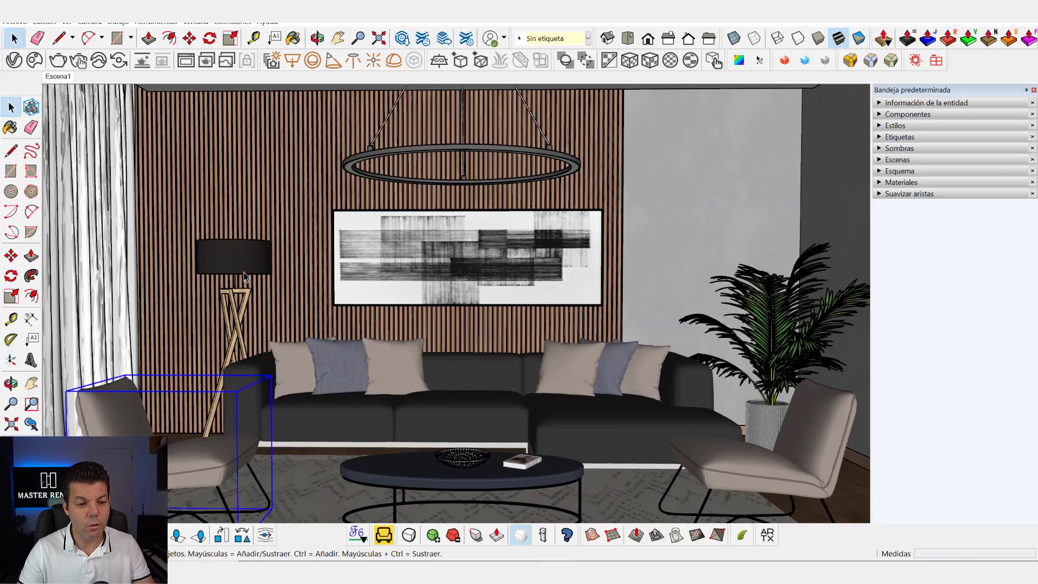
left_click(247, 270)
left_click(779, 313)
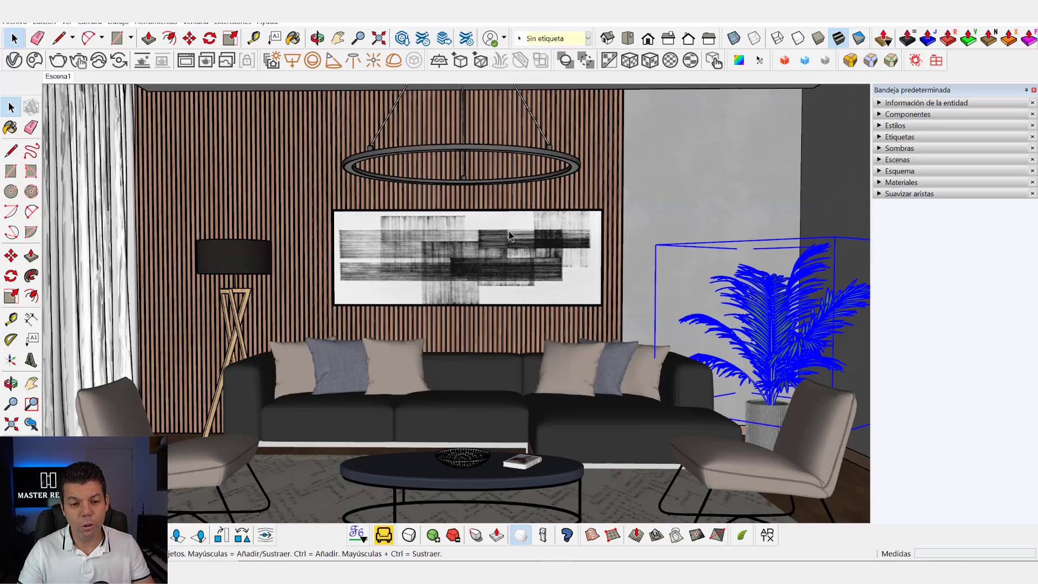
left_click(586, 160)
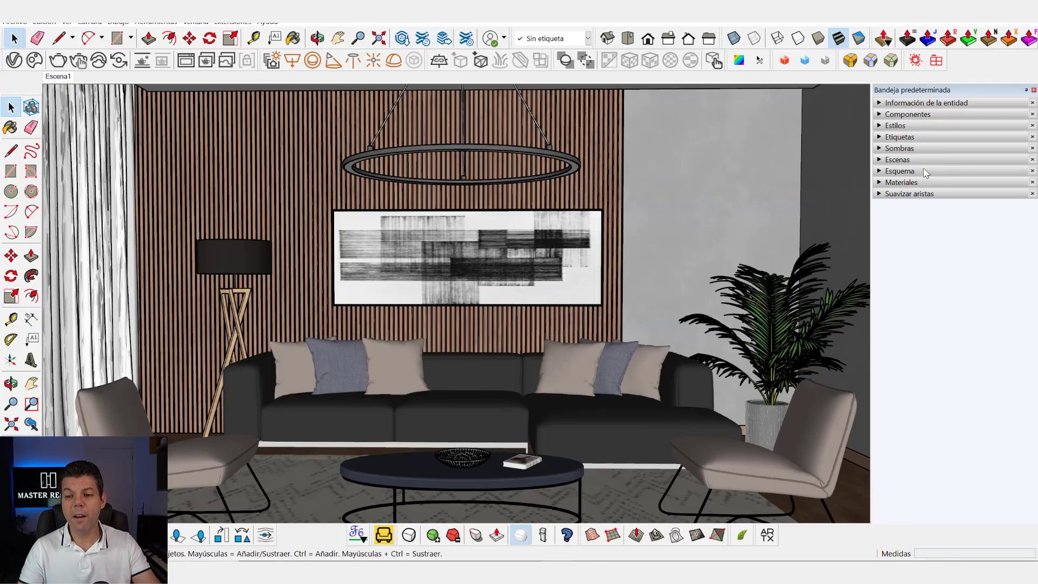
left_click(900, 171)
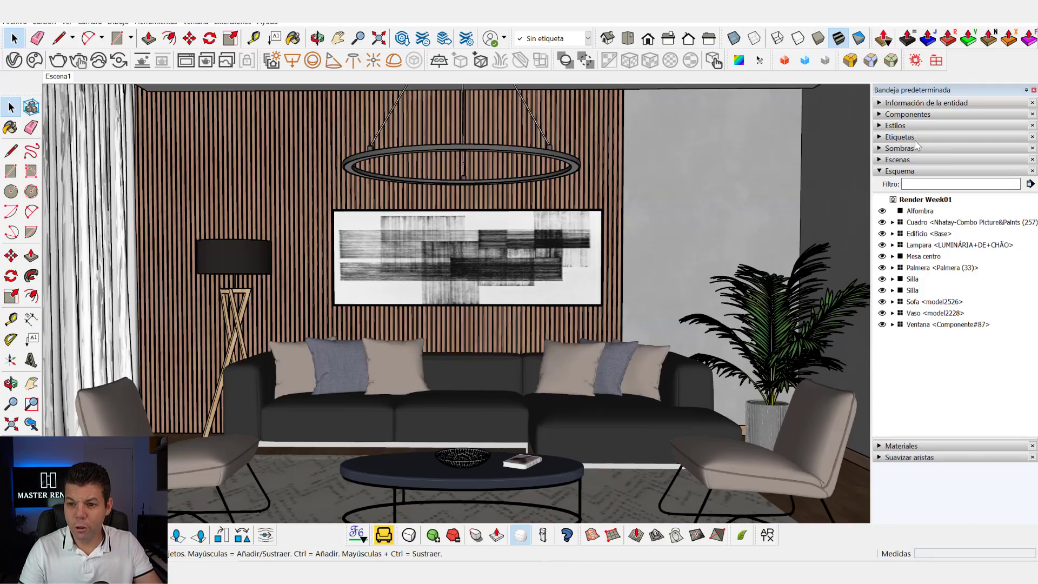
left_click(906, 138)
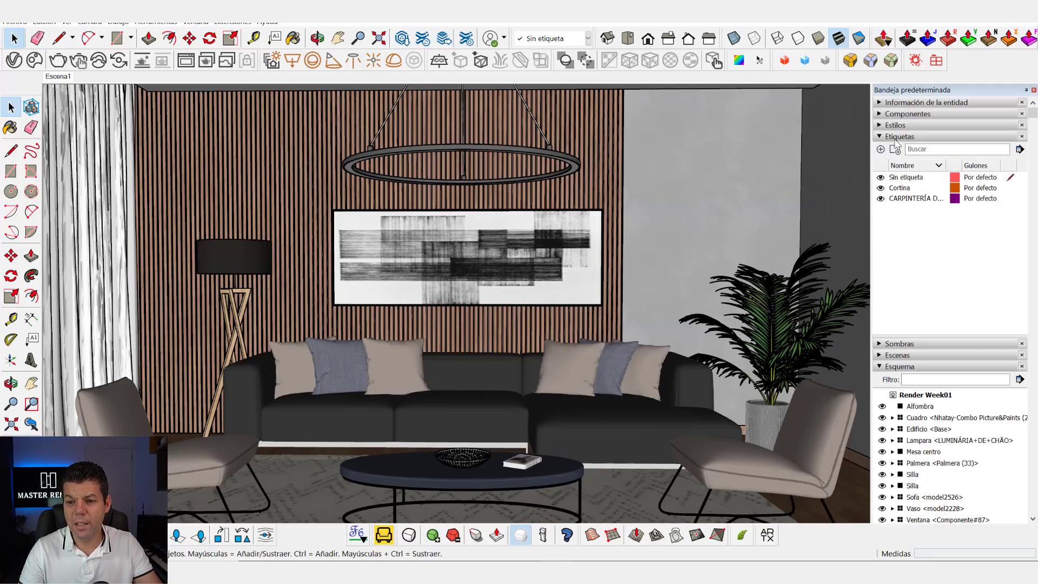
left_click(896, 137)
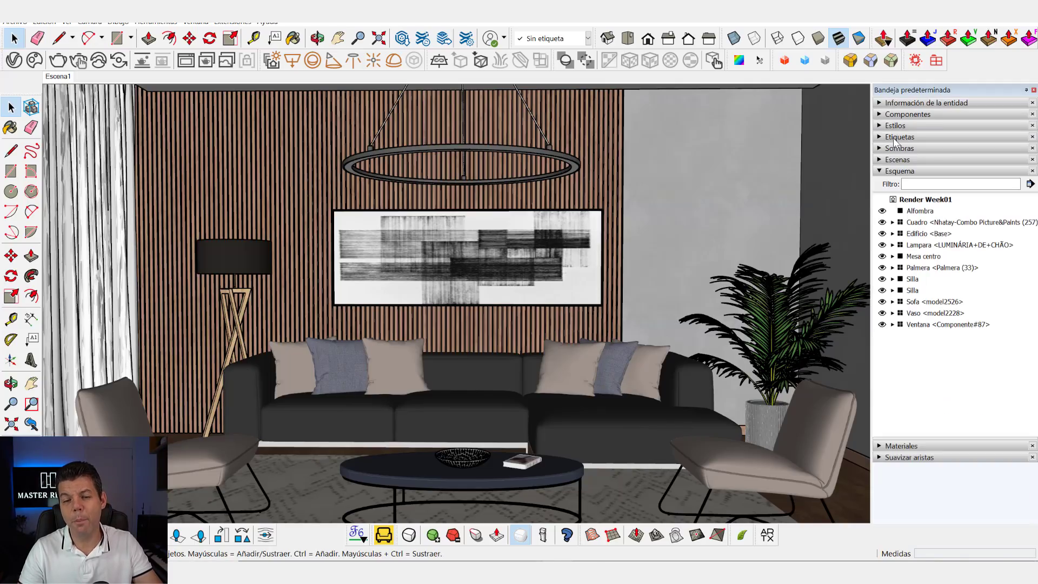
left_click(895, 138)
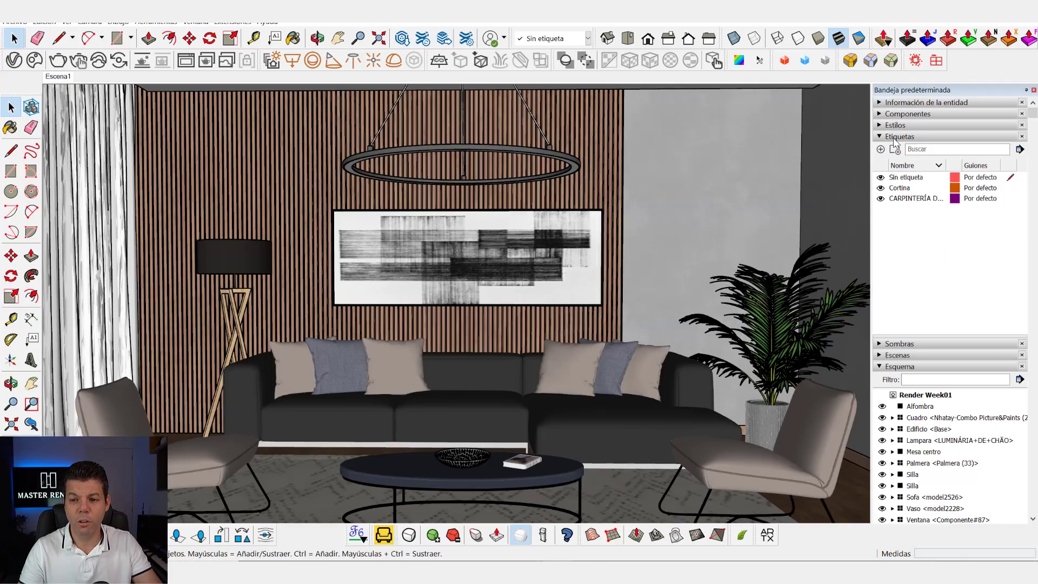
left_click(904, 235)
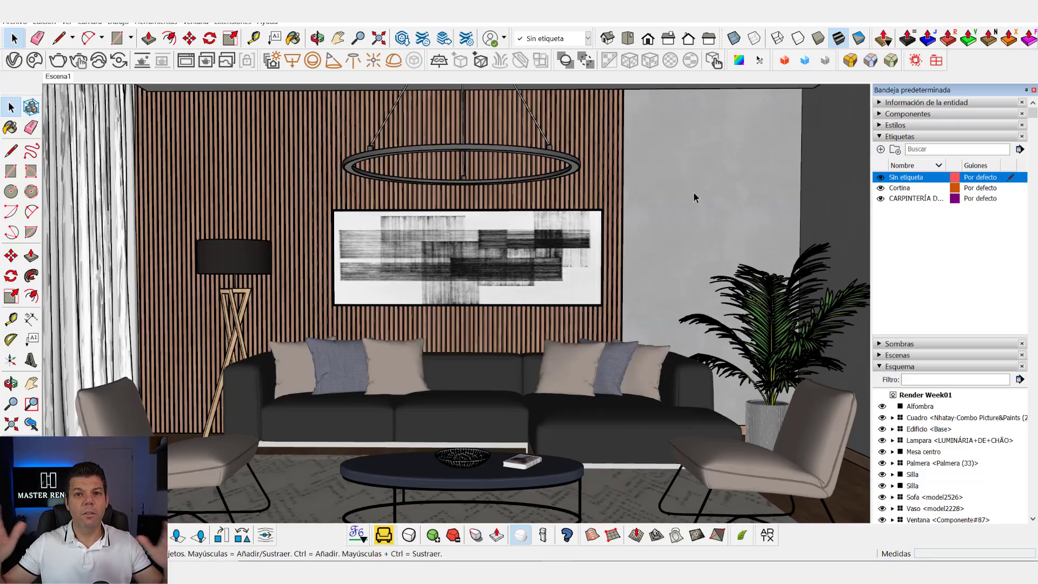
left_click(878, 137)
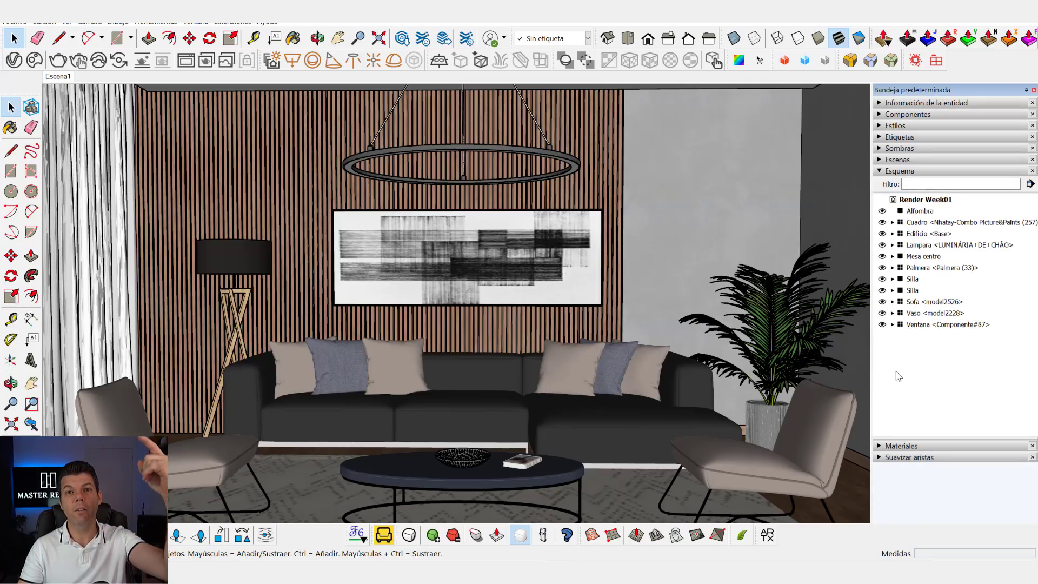
left_click(882, 210)
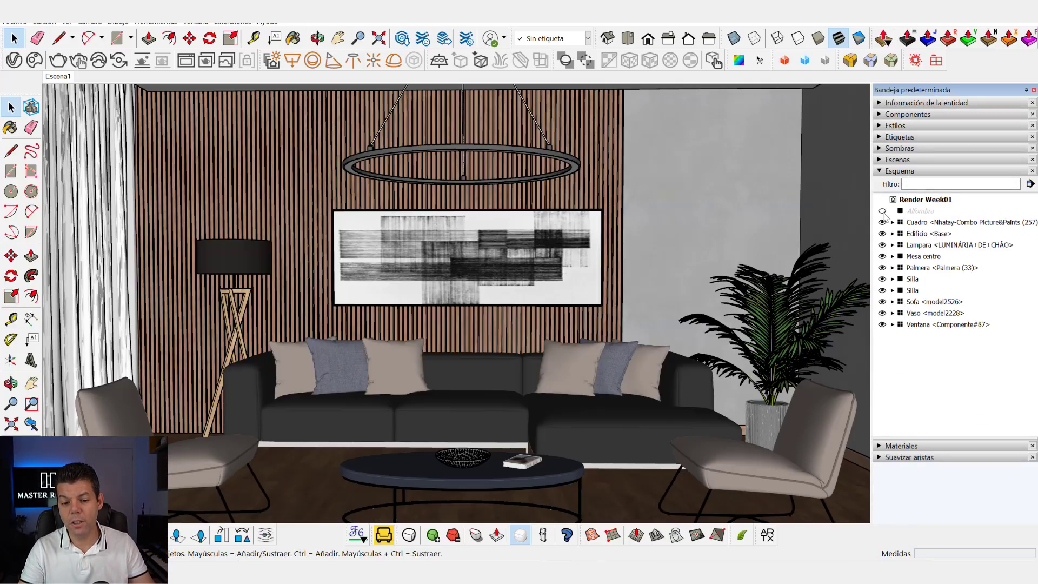
left_click(882, 211)
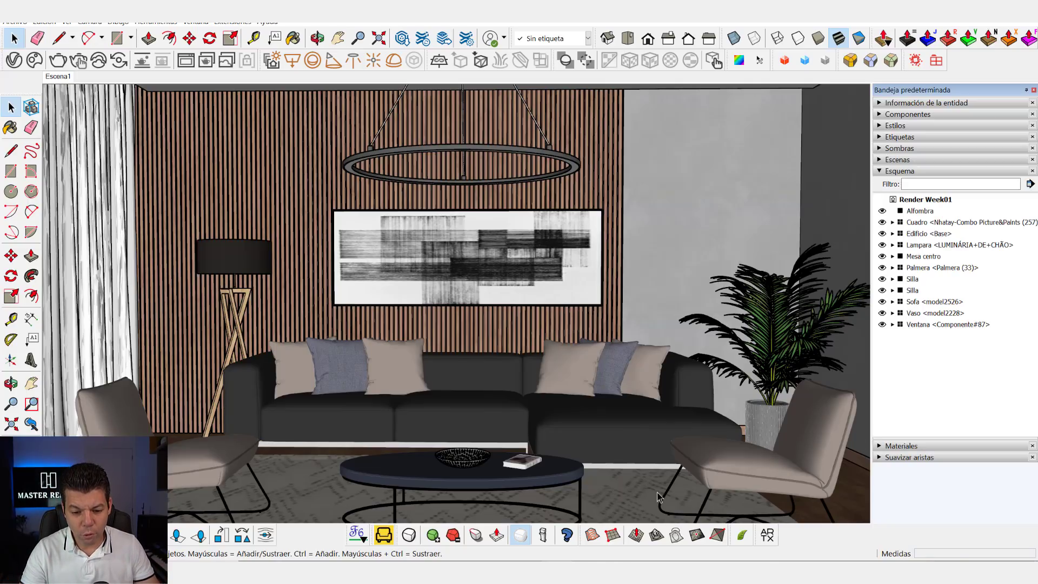
left_click(633, 491)
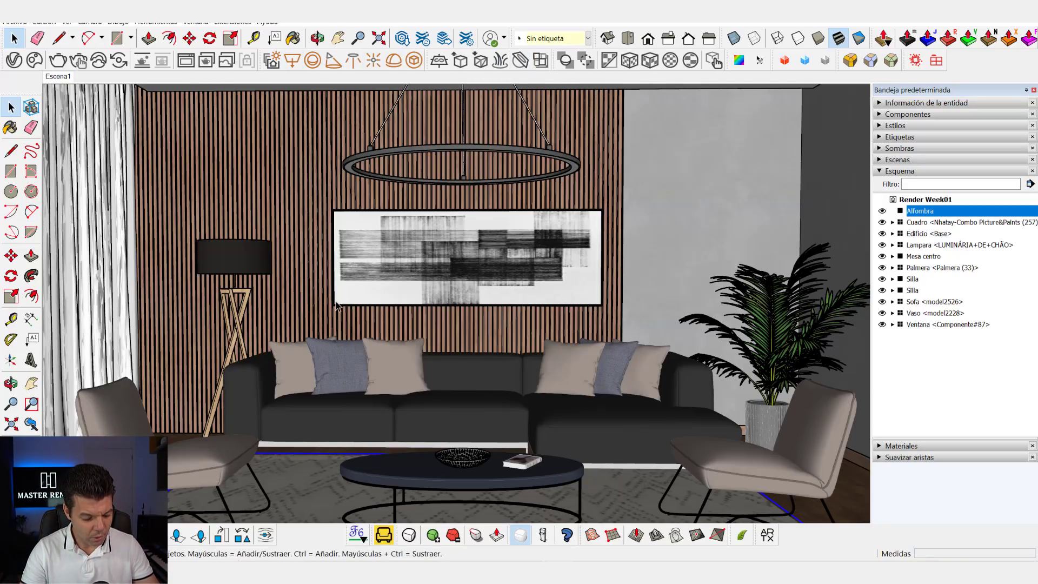
Draw a rectangle on the floor just in front of the rug.
left_click(11, 170)
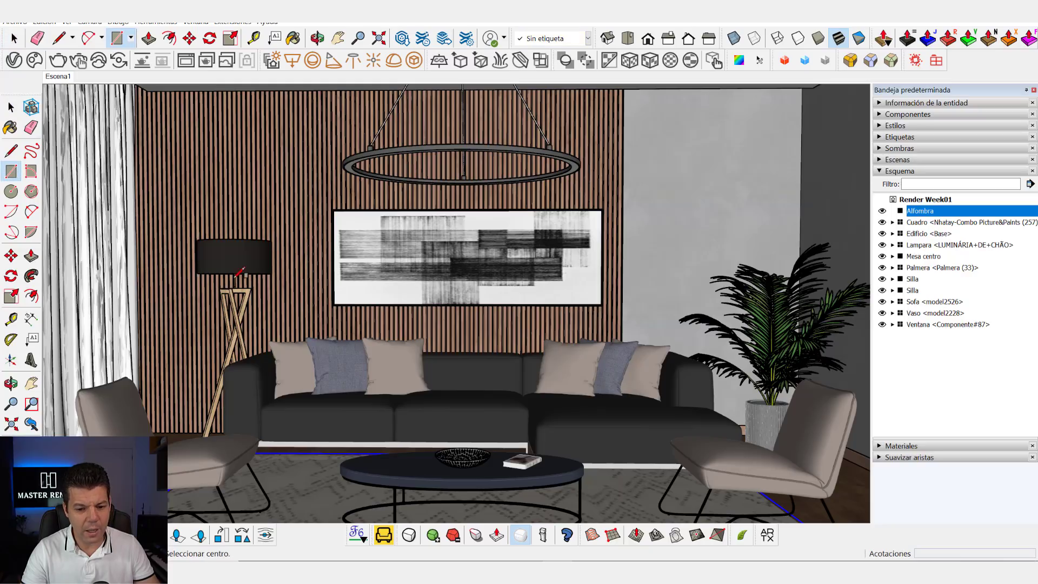
left_click(596, 471)
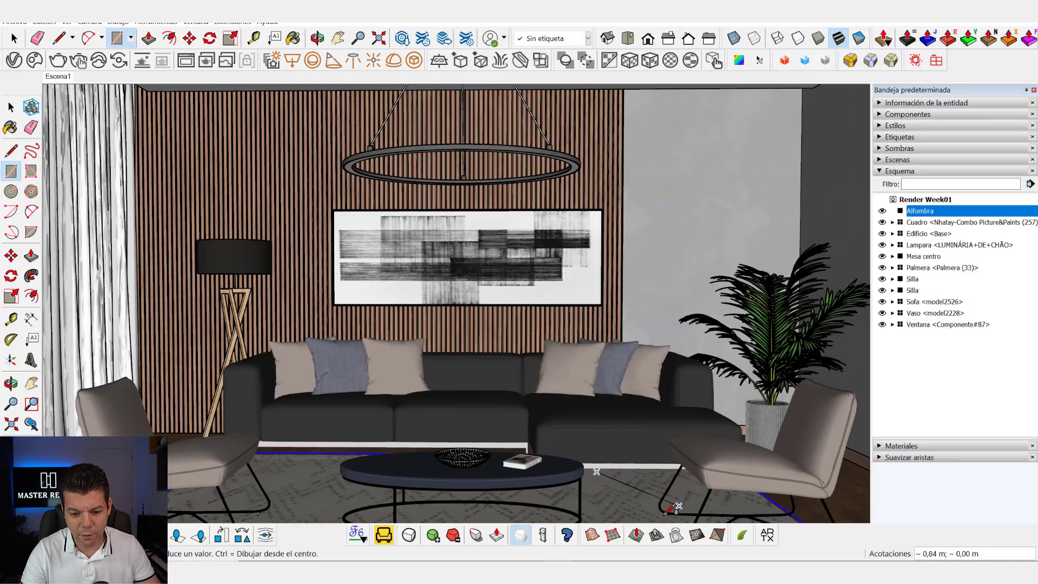
mouse_move(671, 497)
middle_mouse_down()
mouse_move(635, 507)
mouse_move(672, 452)
middle_mouse_up()
key("space")
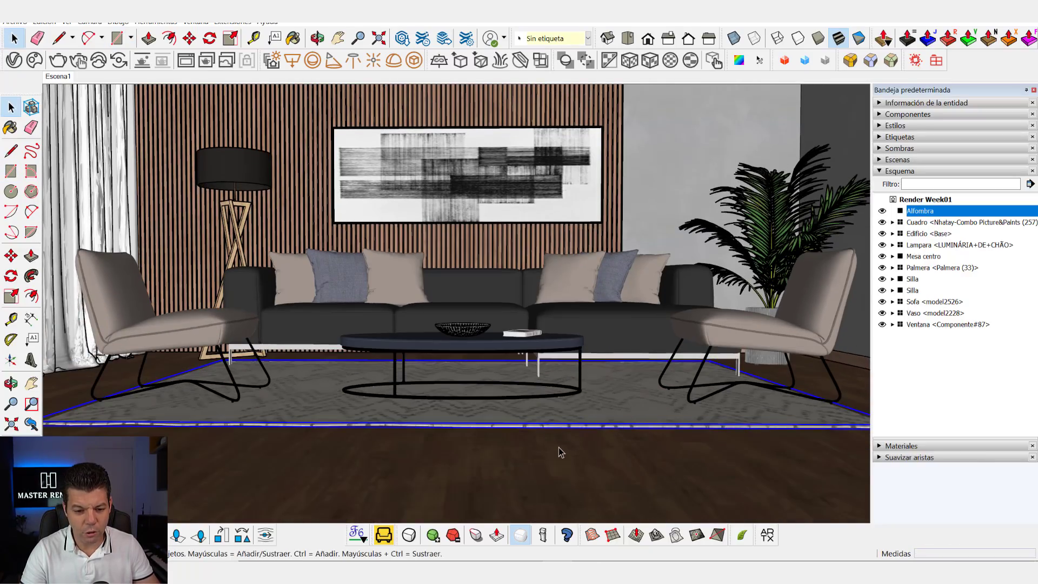
key("r")
left_click(518, 452)
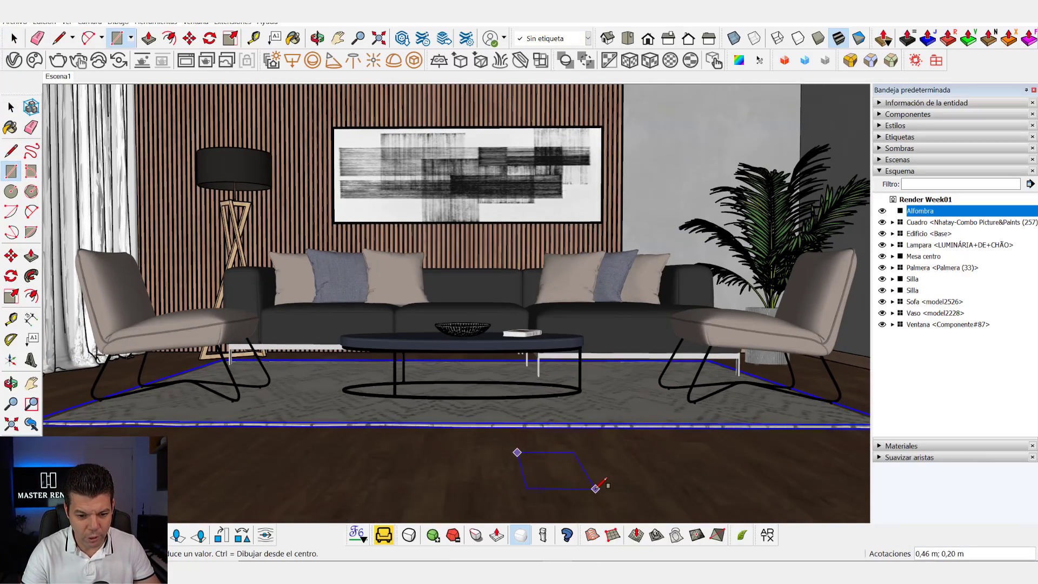
left_click(595, 488)
Push/Pull the rectangle up into a box and group all its geometry.
key("p")
left_click(557, 470)
left_click(581, 432)
key("space")
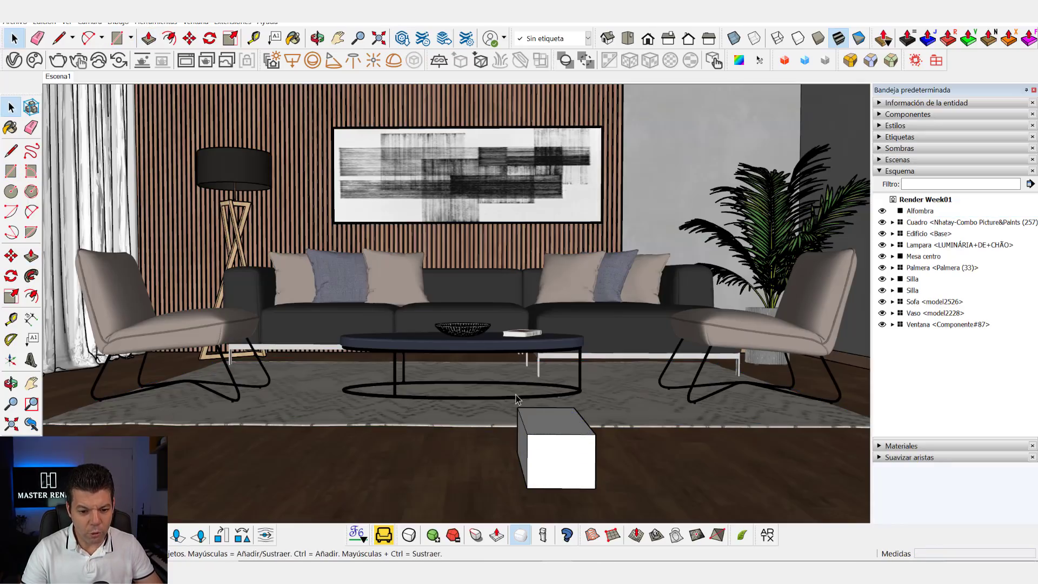
left_click_drag(581, 500, 628, 505)
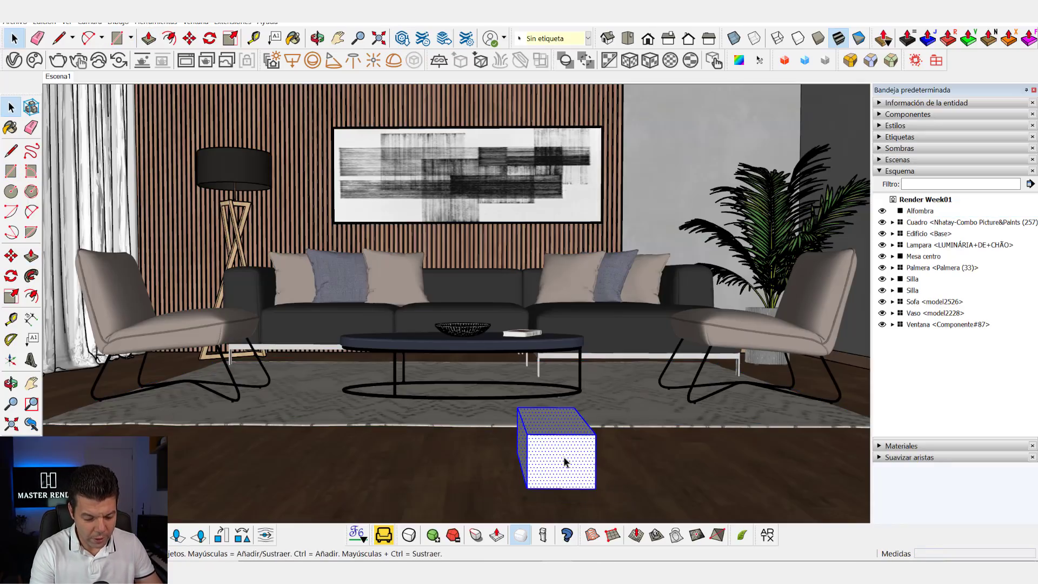
key("g")
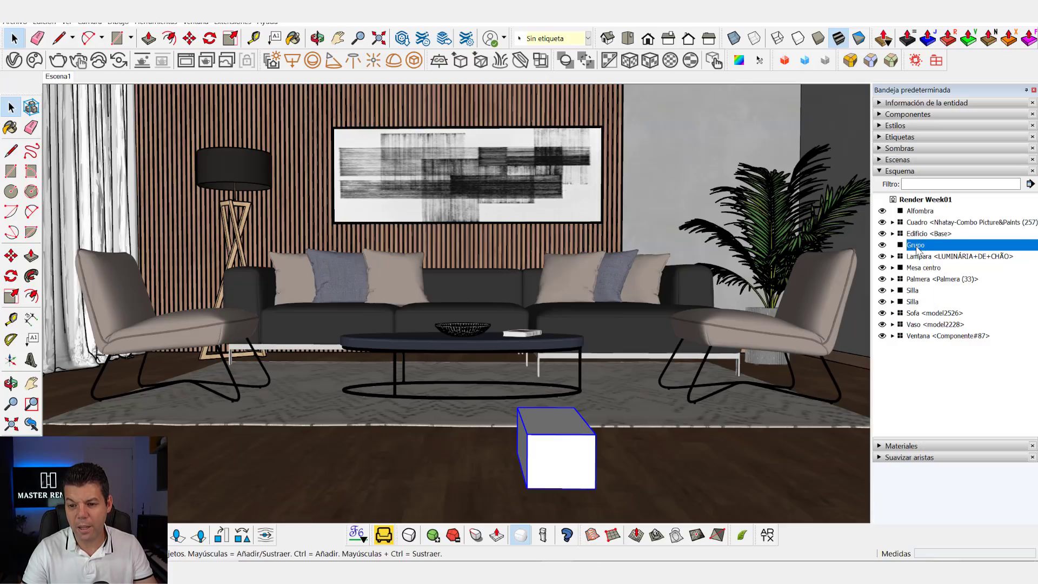
key("ctrl+z")
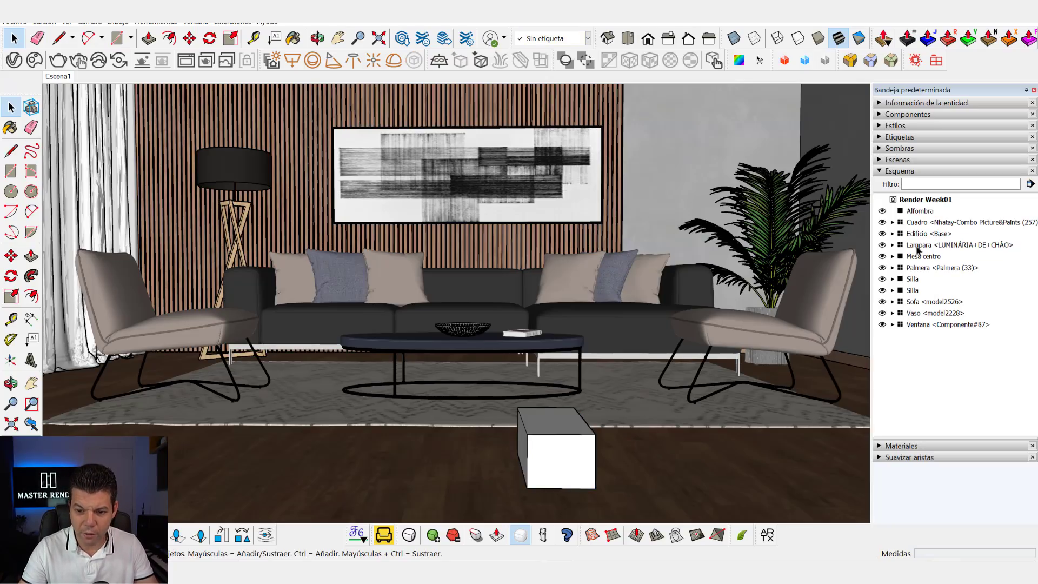
triple_click(580, 443)
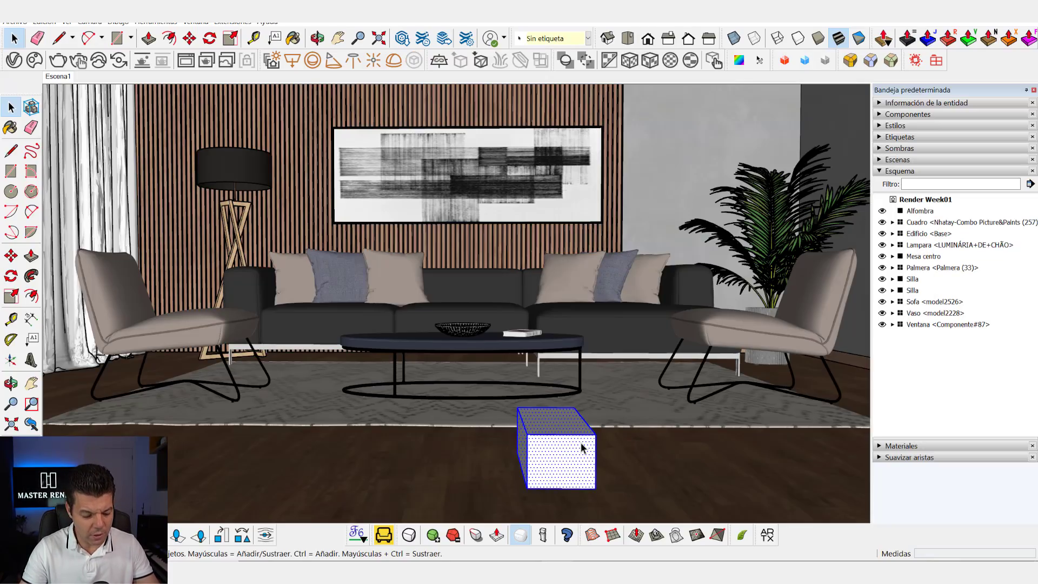
key("ctrl+g")
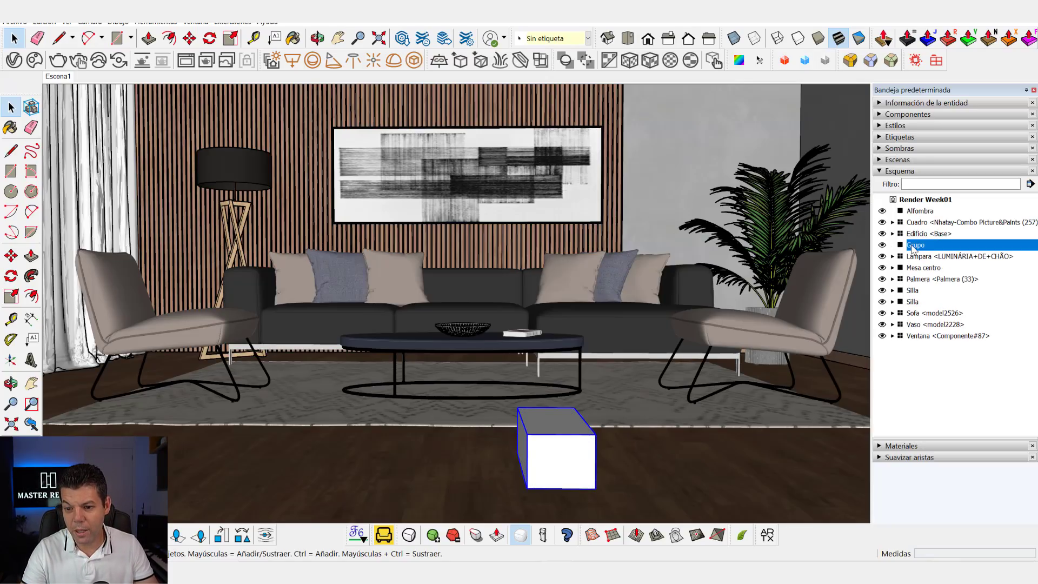
Check the new group's visibility toggle and rename it 'caja' in the Outliner.
left_click(882, 245)
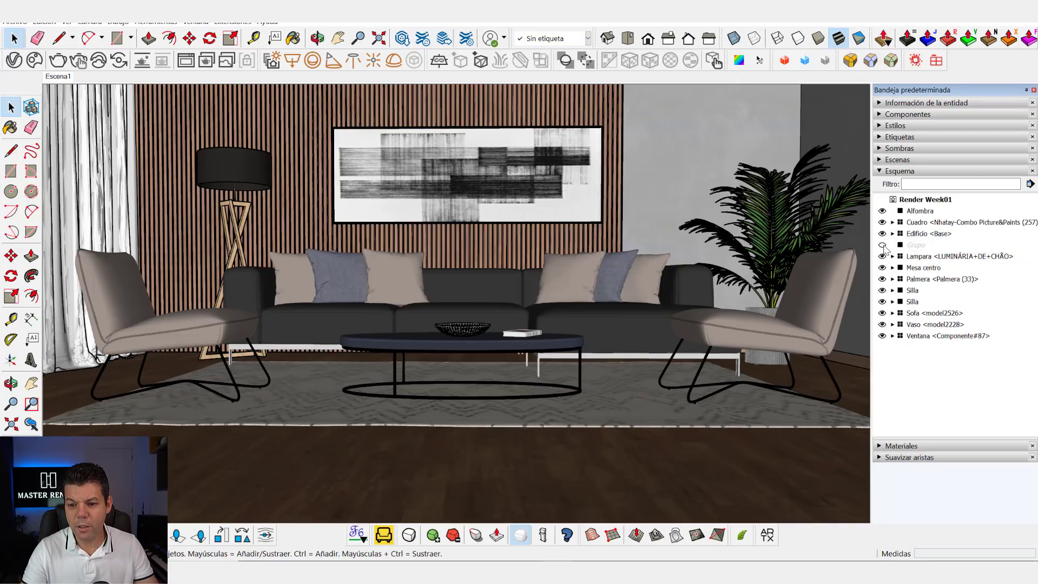
left_click(882, 245)
left_click(883, 245)
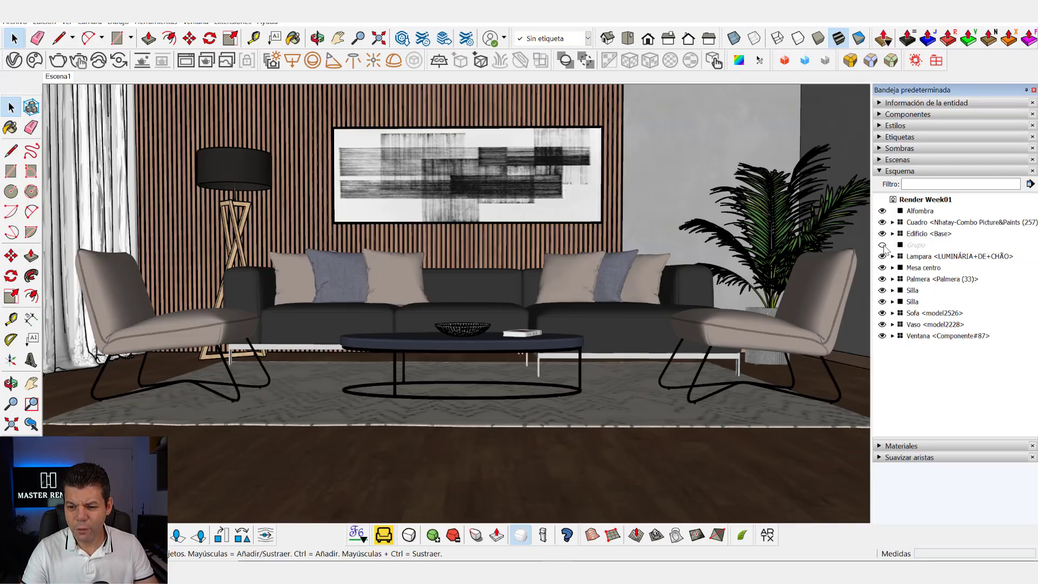
left_click(882, 245)
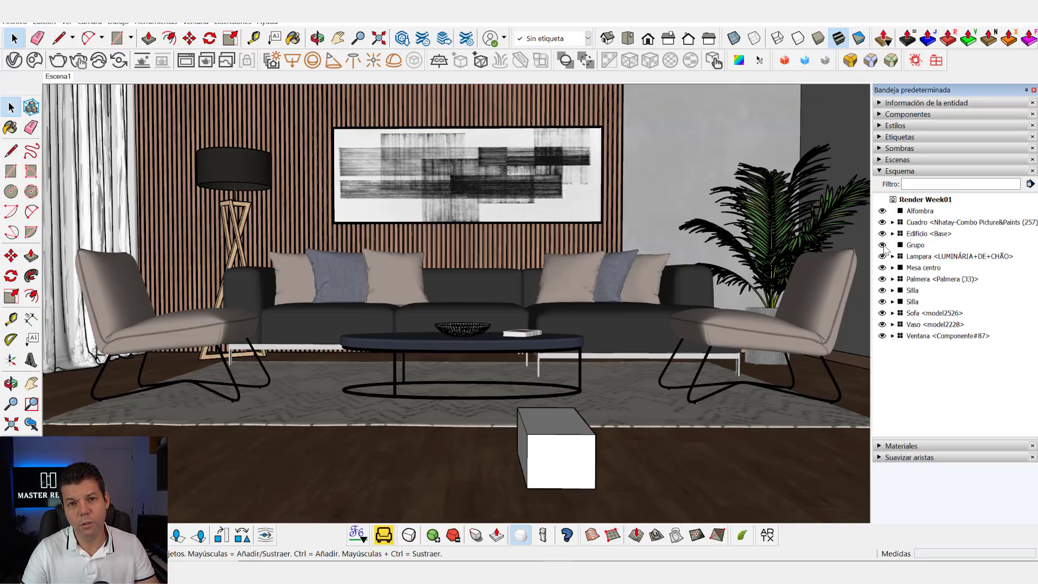
double_click(914, 247)
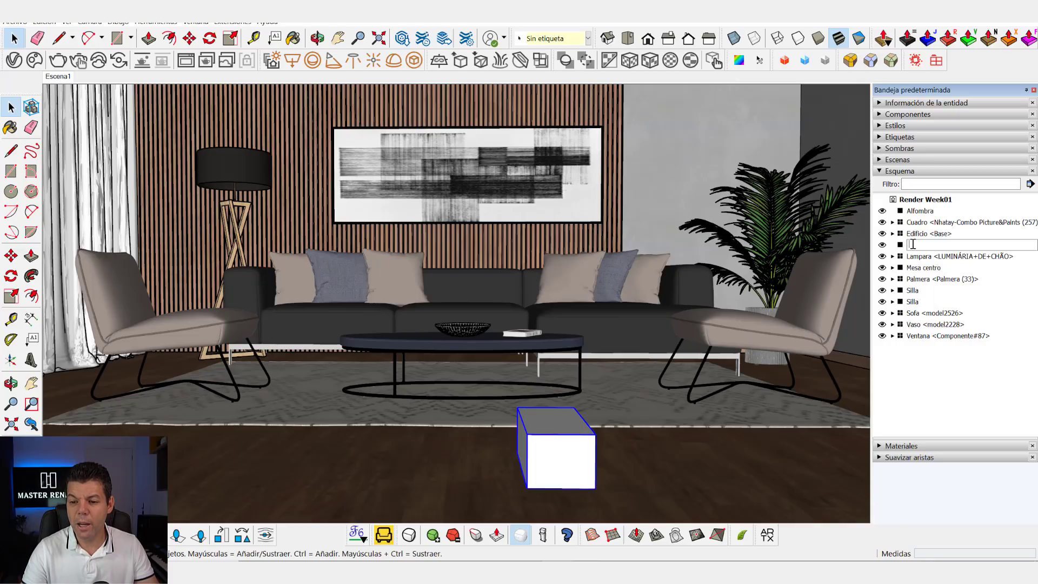
type("caja")
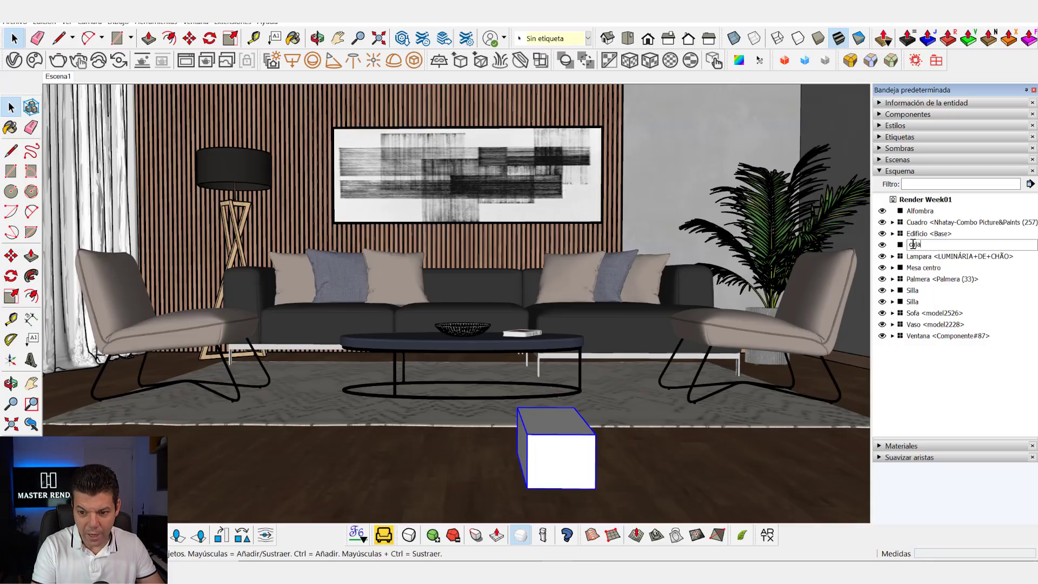
left_click(970, 400)
left_click(911, 226)
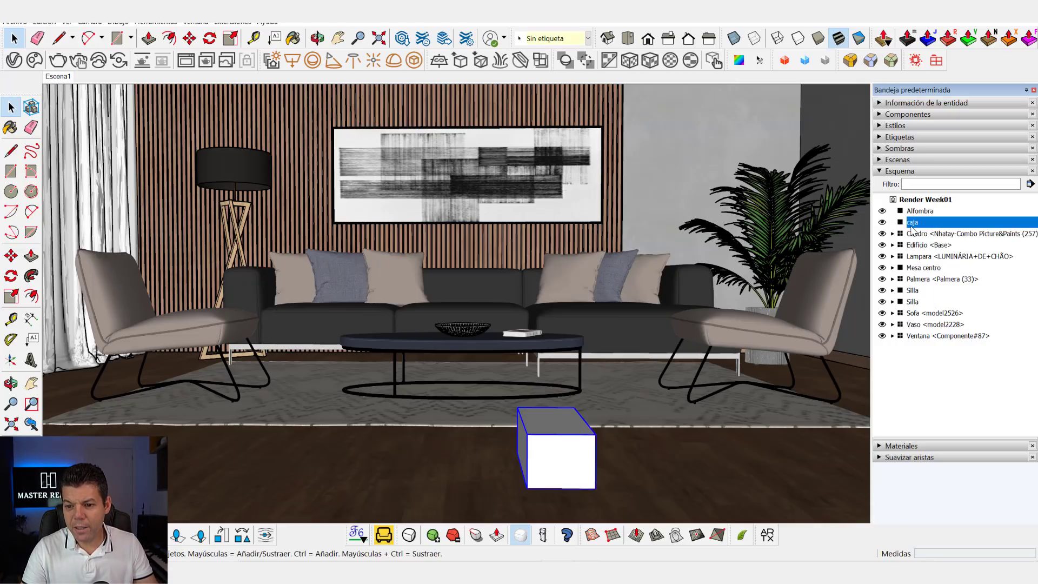
Convert the caja group into a component named caja using Crear componente.
right_click(913, 227)
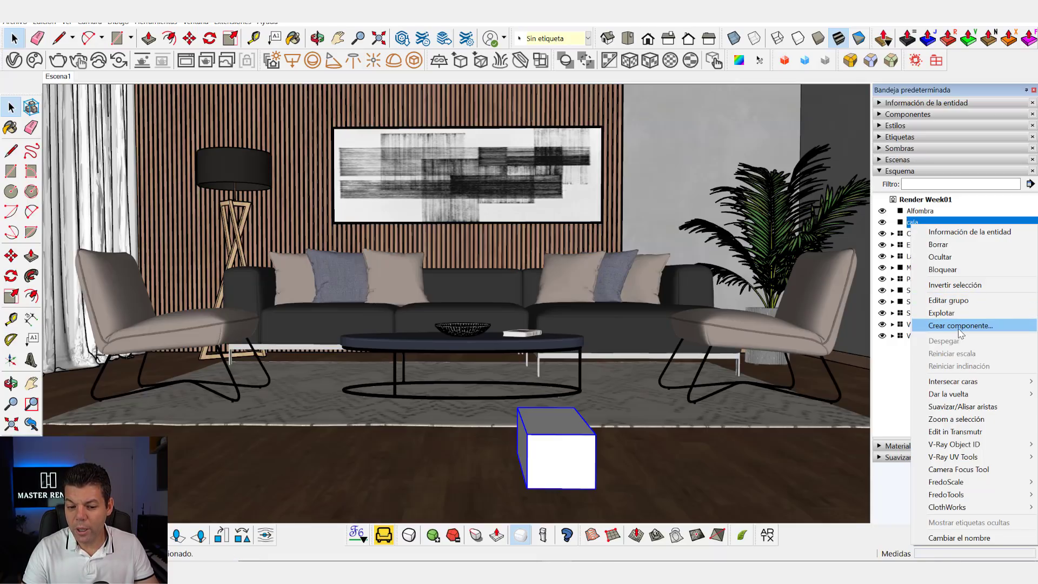
left_click(960, 327)
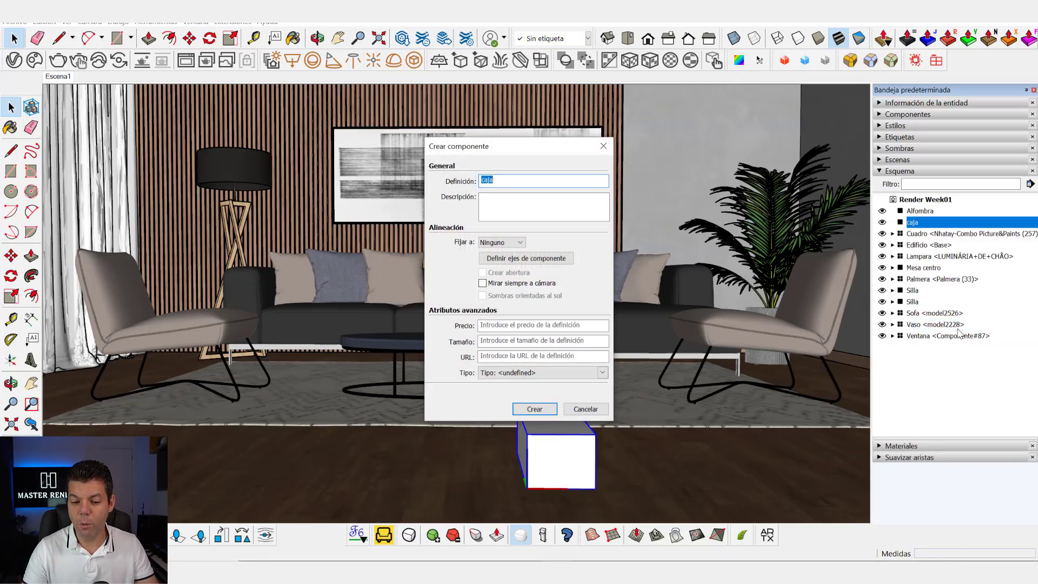
left_click(534, 408)
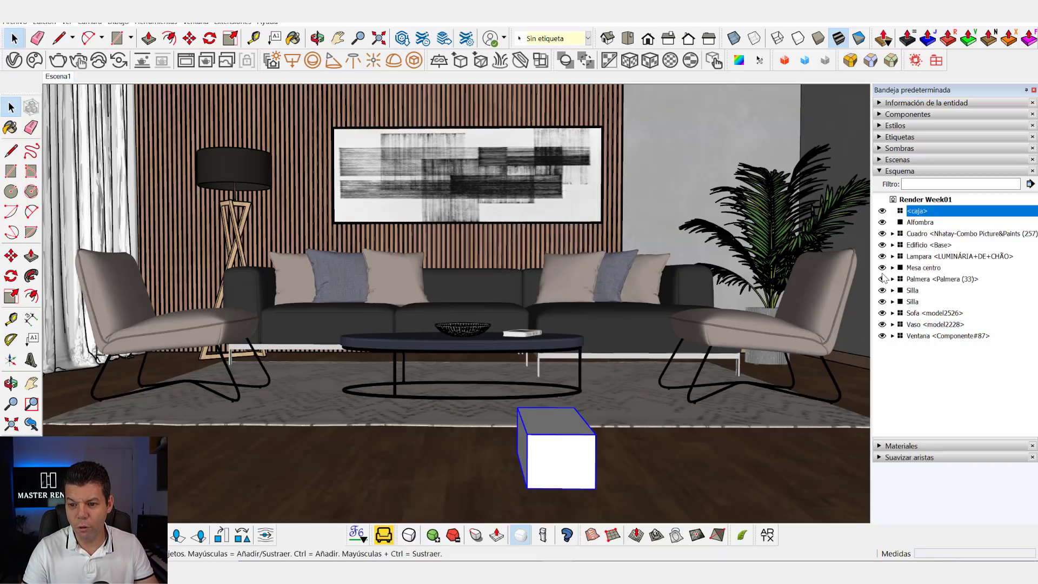
right_click(917, 216)
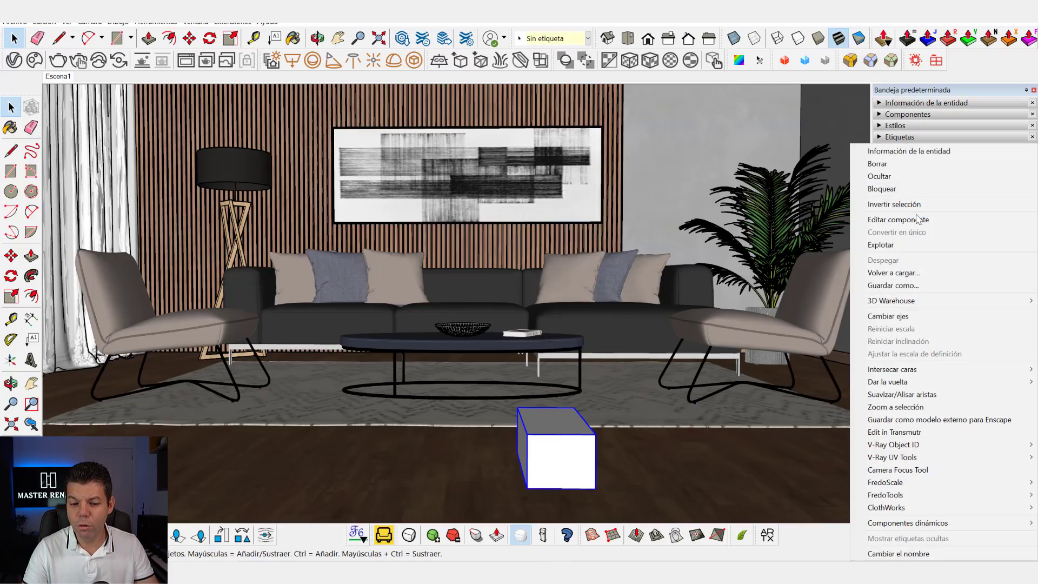
mouse_move(890, 300)
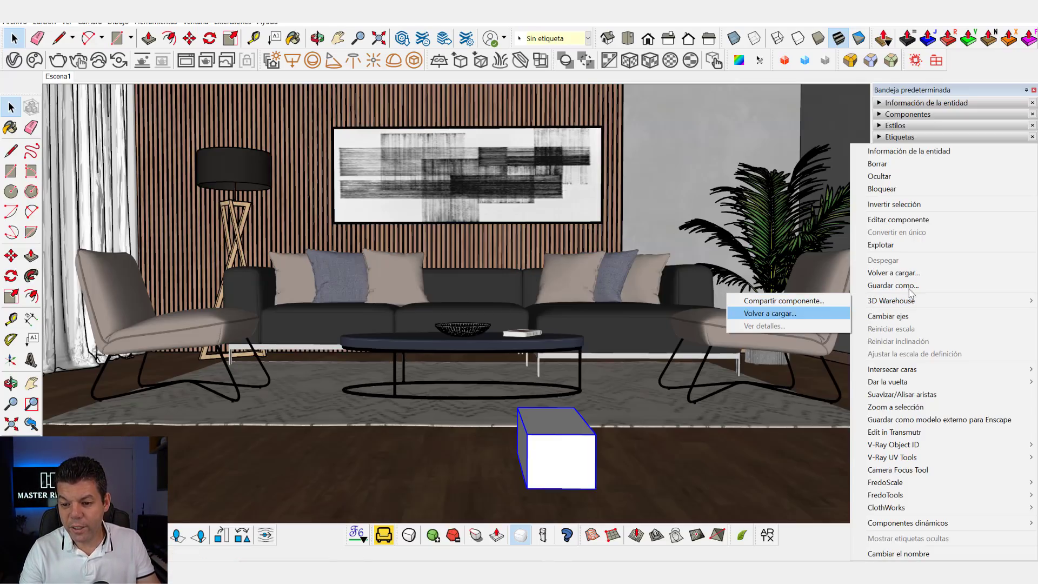
left_click(597, 448)
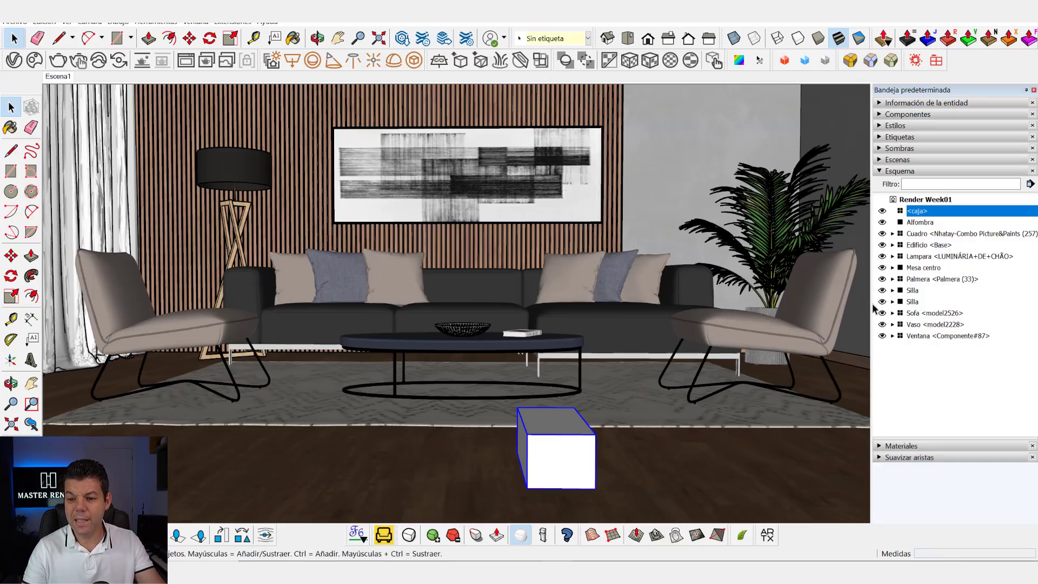
left_click(917, 212)
left_click(917, 366)
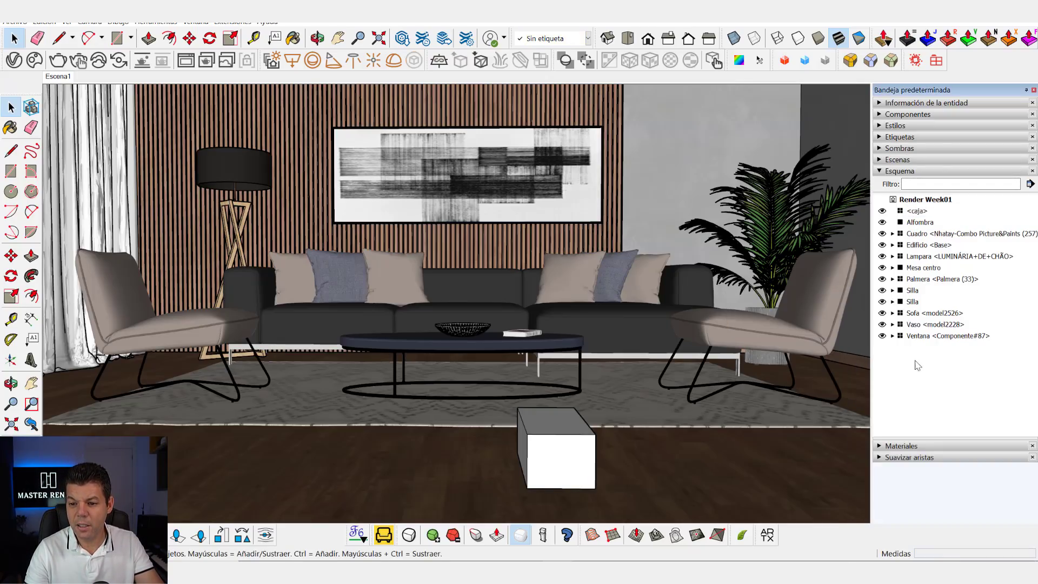
left_click(553, 448)
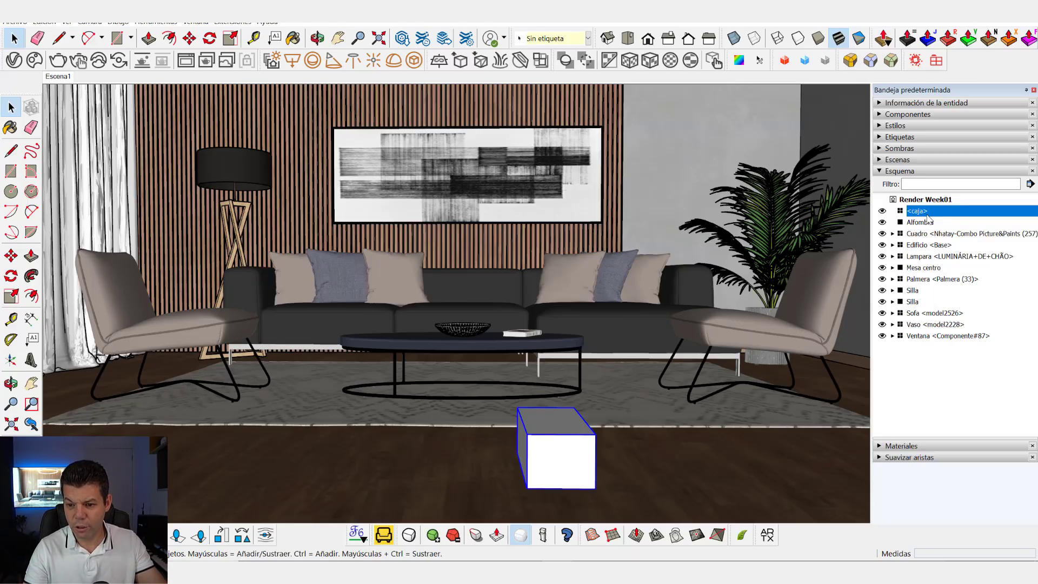
Reload caja with Luminaria de mesa 01 from MODELOS 3D > Iluminación.
right_click(921, 217)
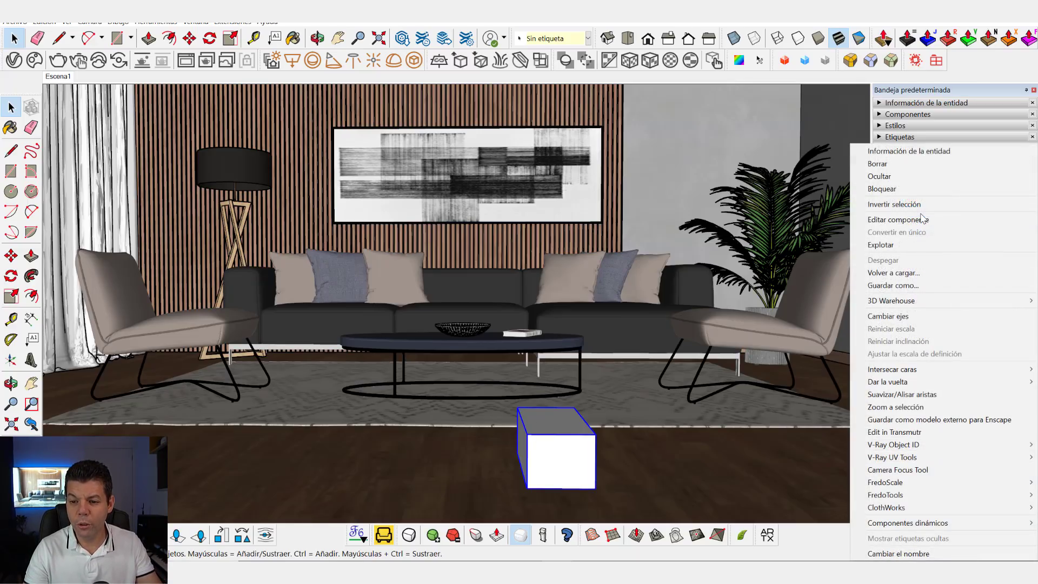
left_click(892, 271)
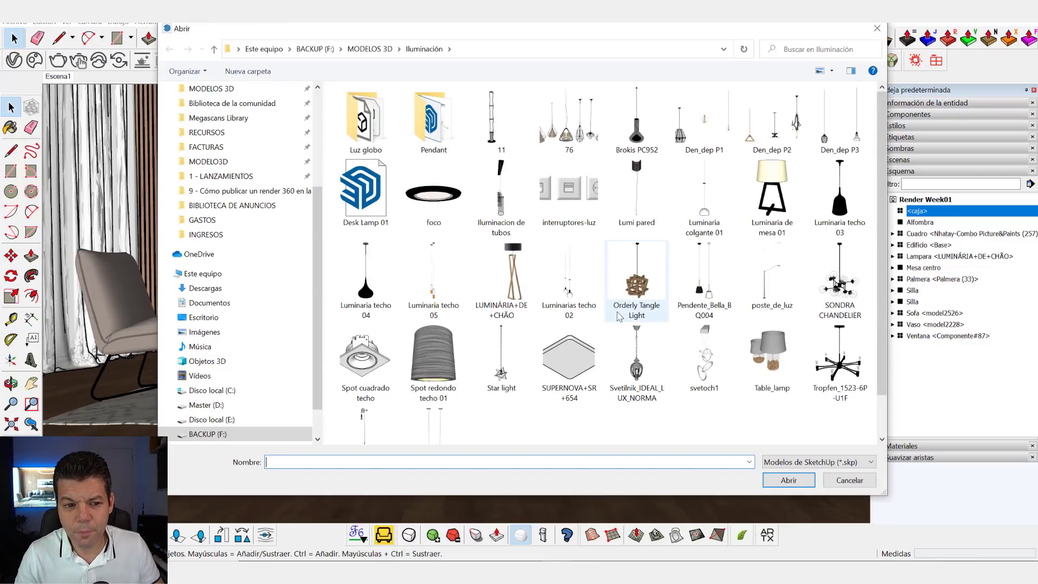
left_click(373, 49)
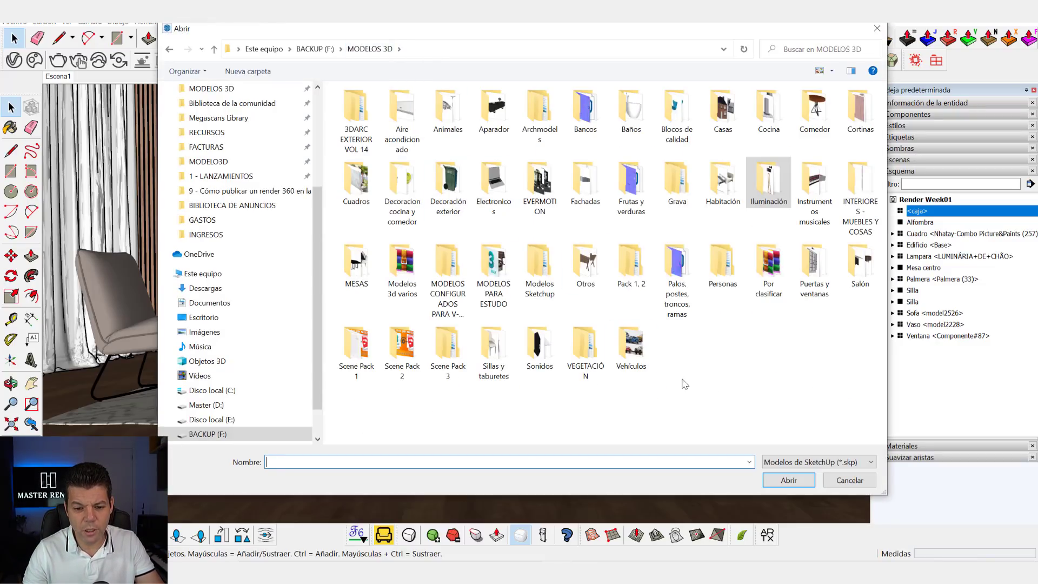
double_click(768, 181)
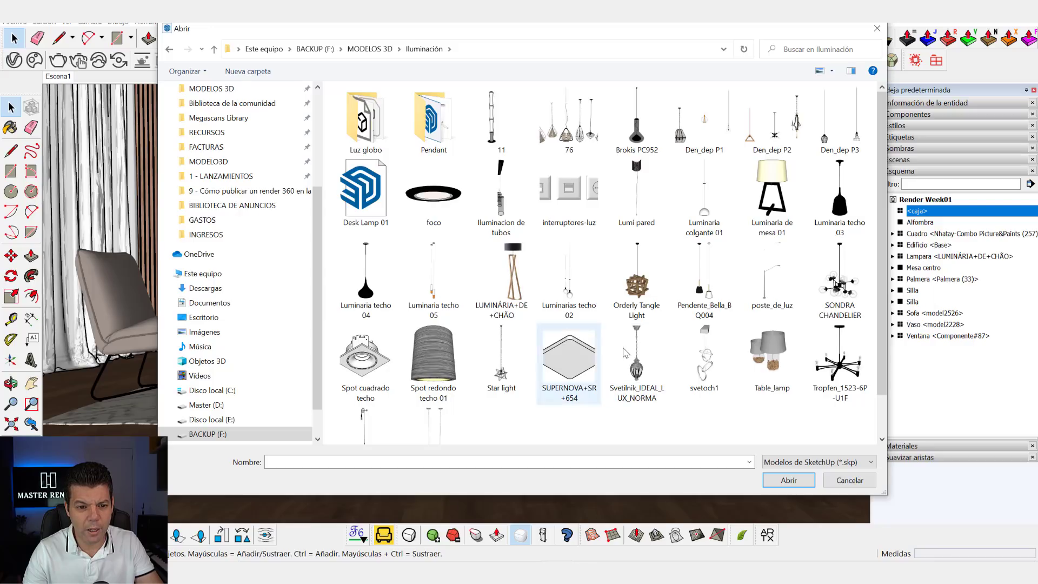
left_click(777, 227)
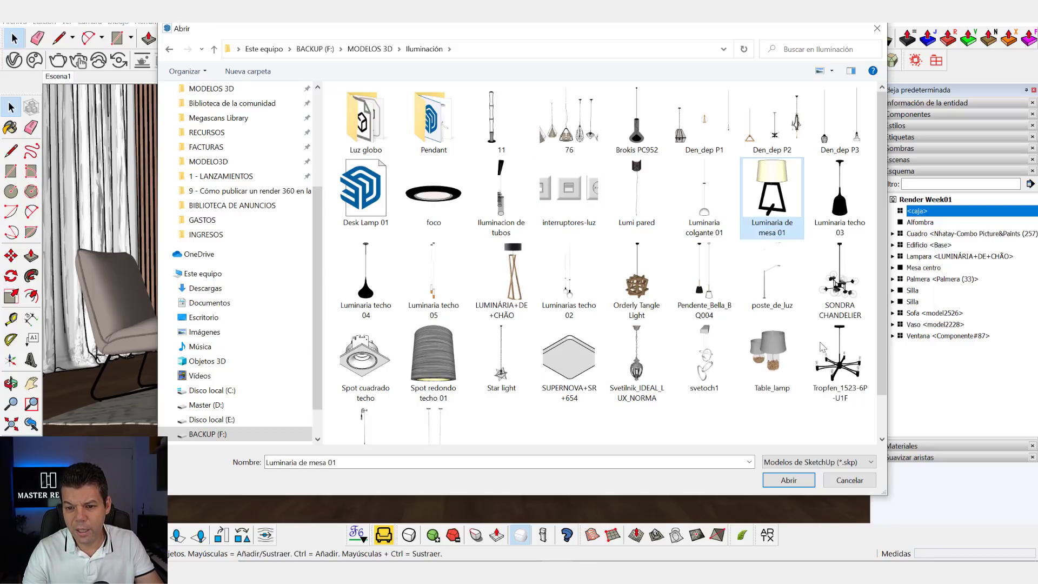
left_click(789, 480)
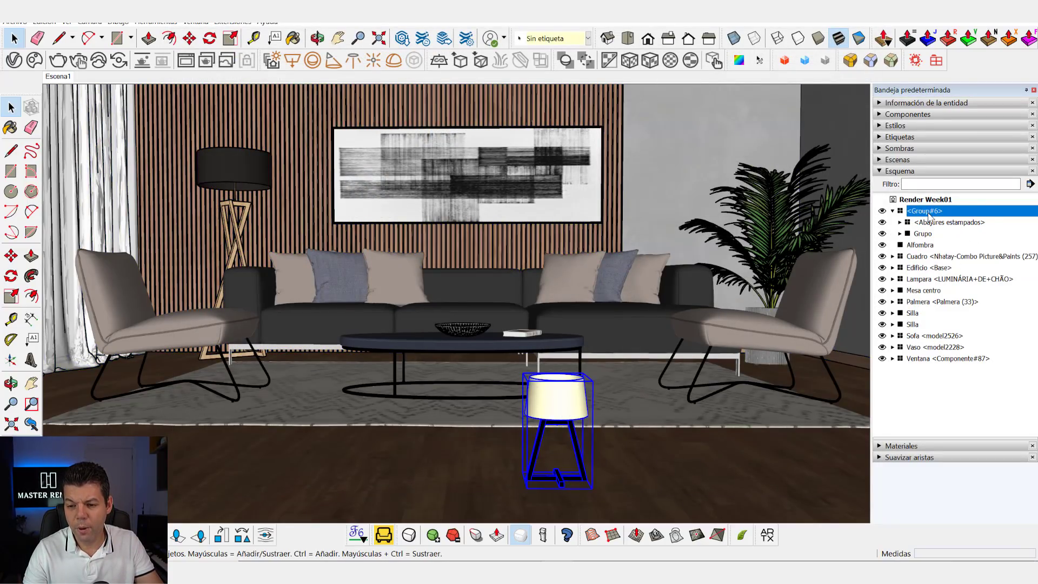
Rename the imported lamp group 'Lampara' and verify it with the visibility toggle.
double_click(945, 211)
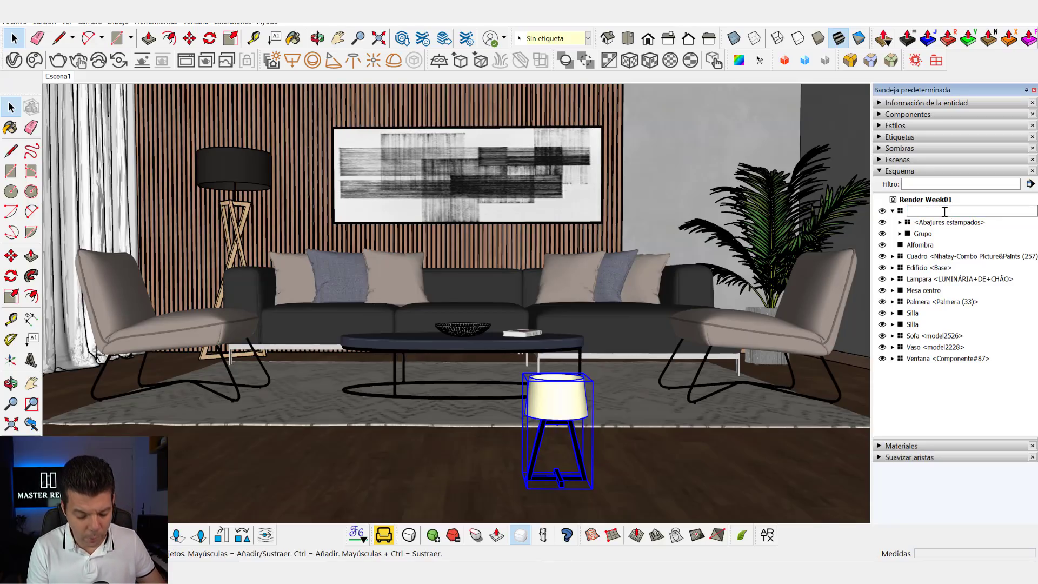
type("Lampara")
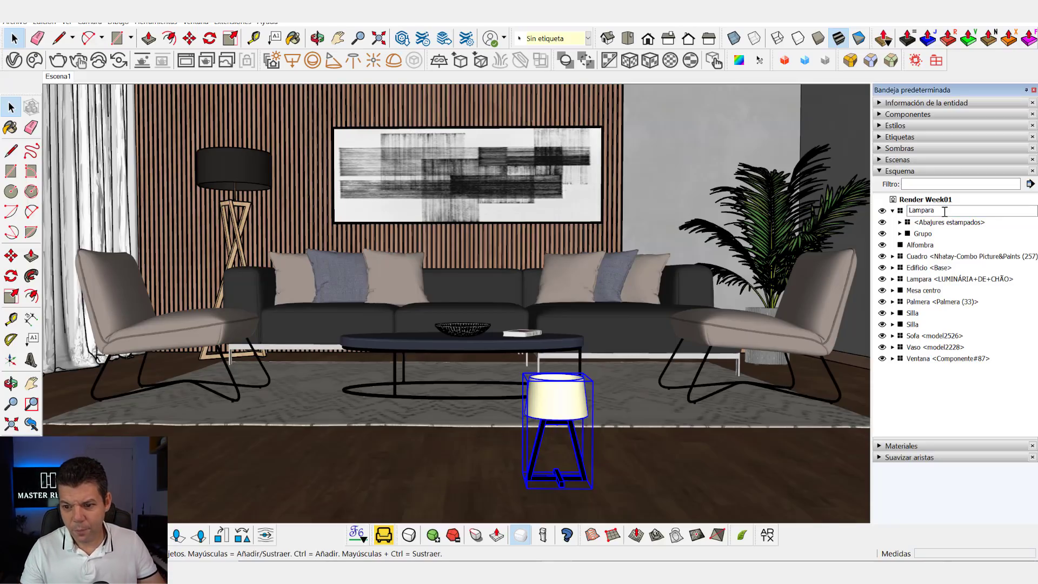
left_click(922, 402)
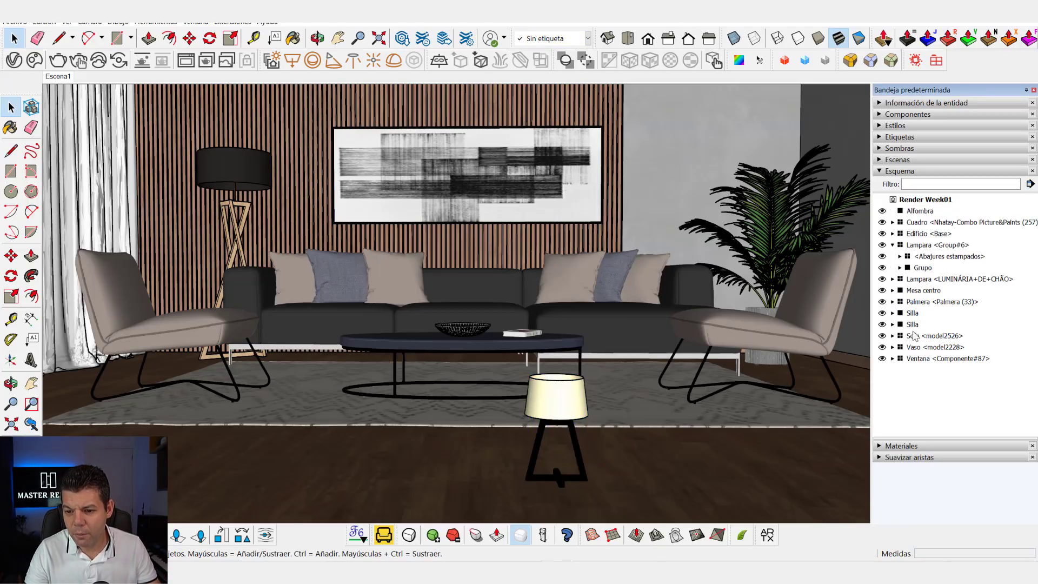
left_click(547, 413)
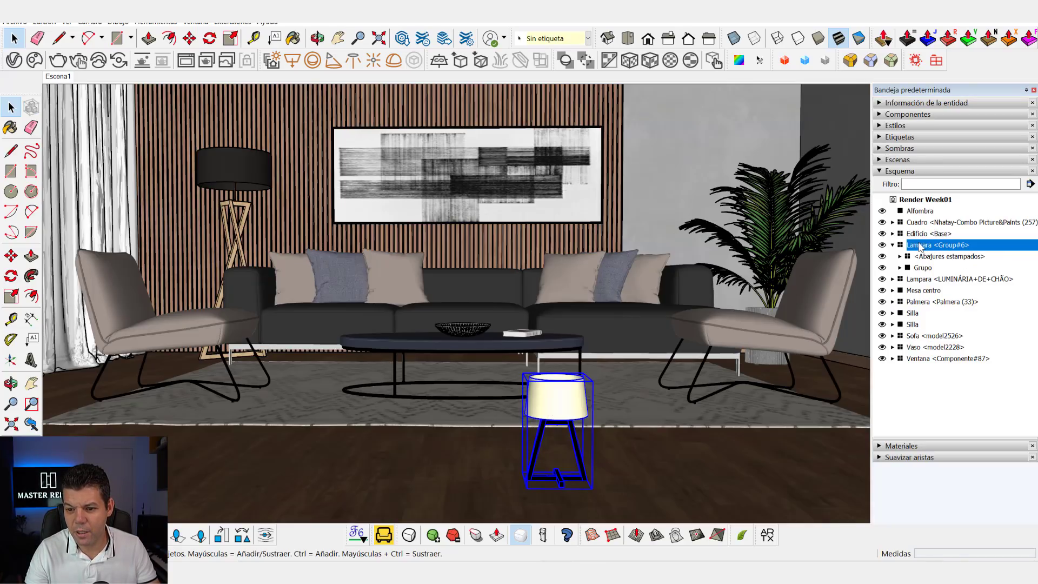
left_click(892, 245)
left_click(882, 245)
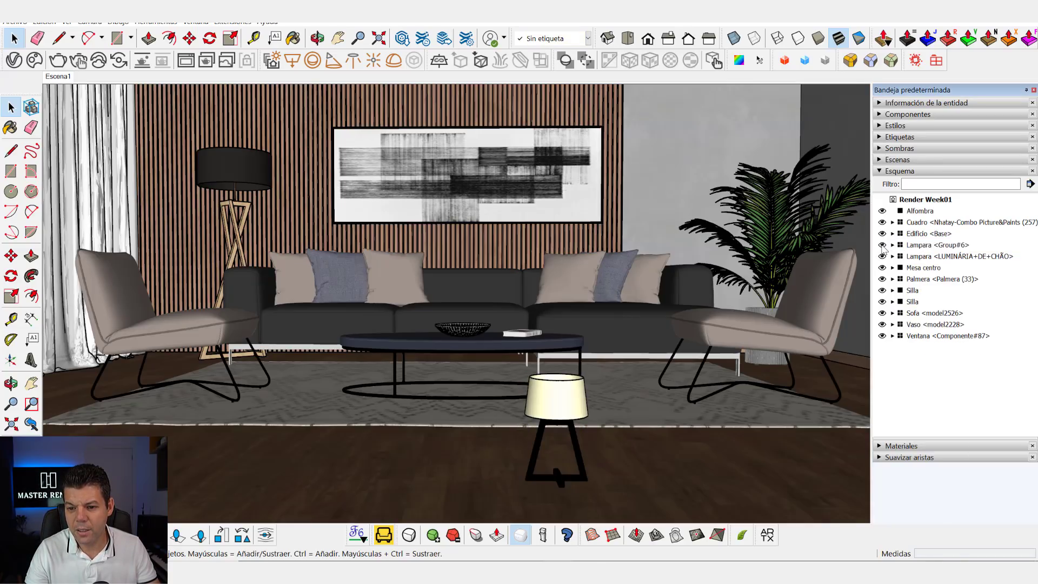
left_click(882, 245)
double_click(918, 245)
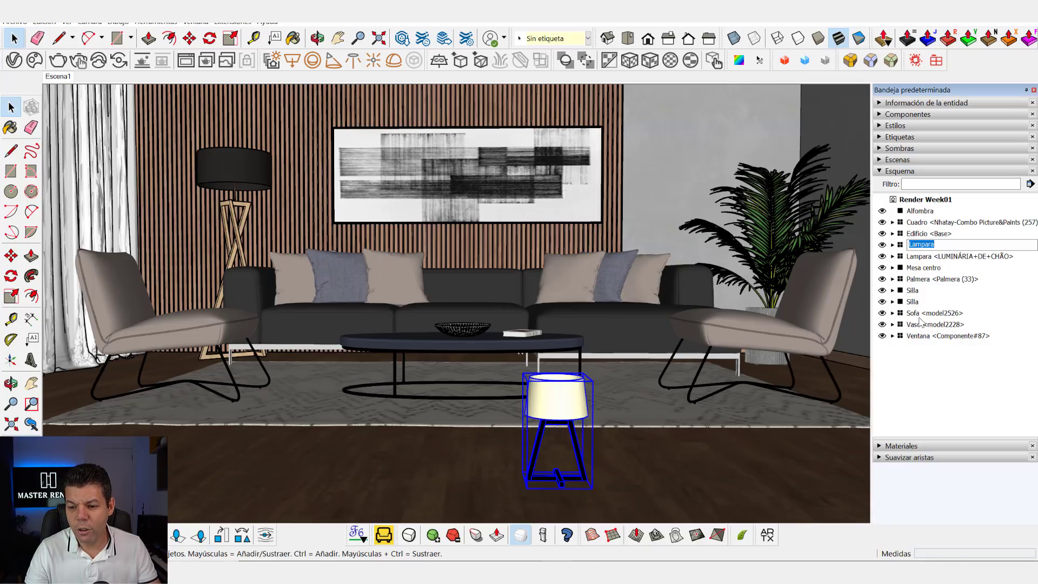
left_click(922, 377)
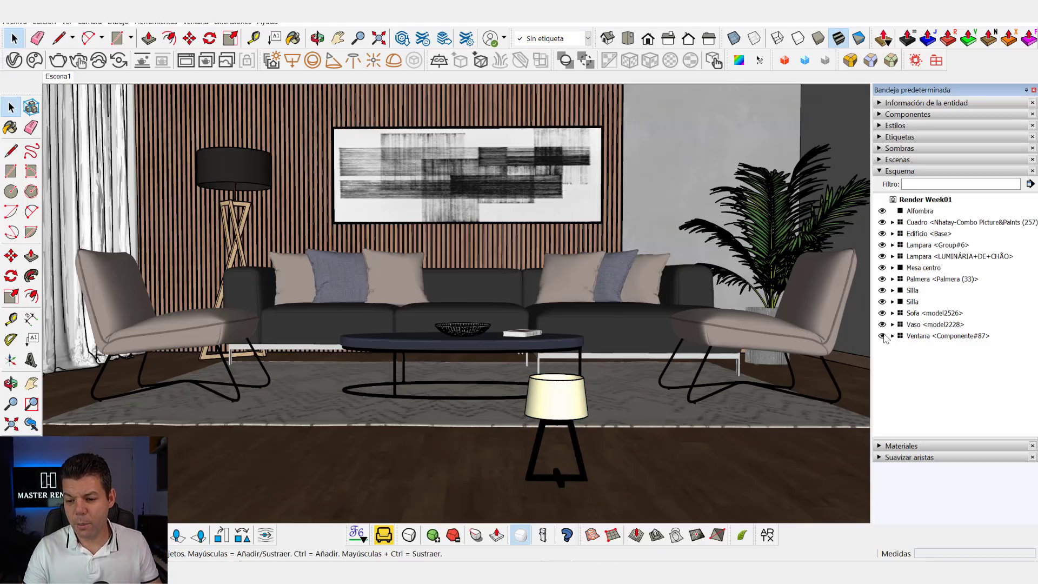
Select Vaso, Sofa and both Silla entries to locate them, then return to Escena1.
left_click(913, 337)
left_click(922, 314)
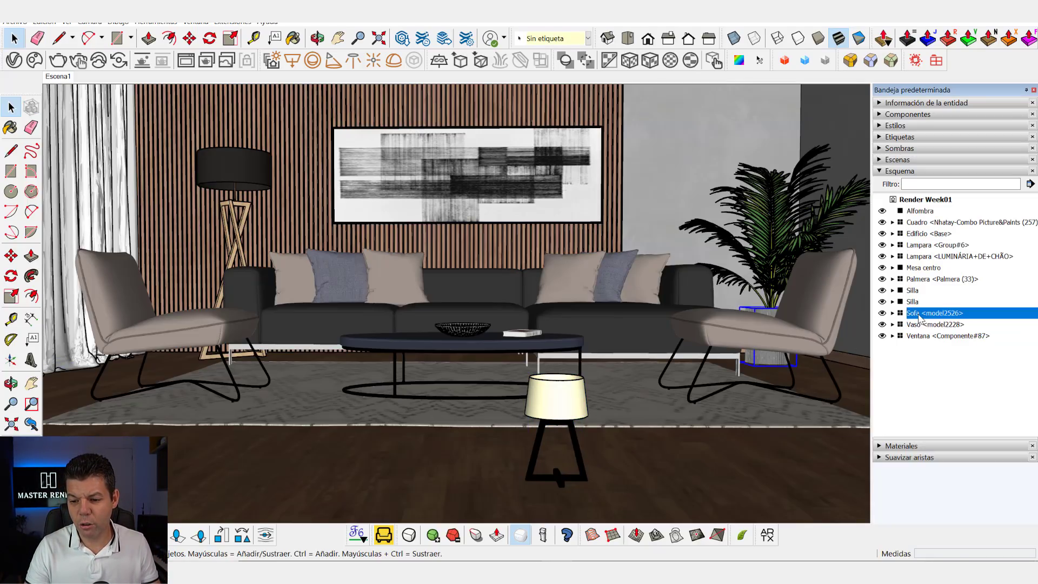
left_click(917, 301)
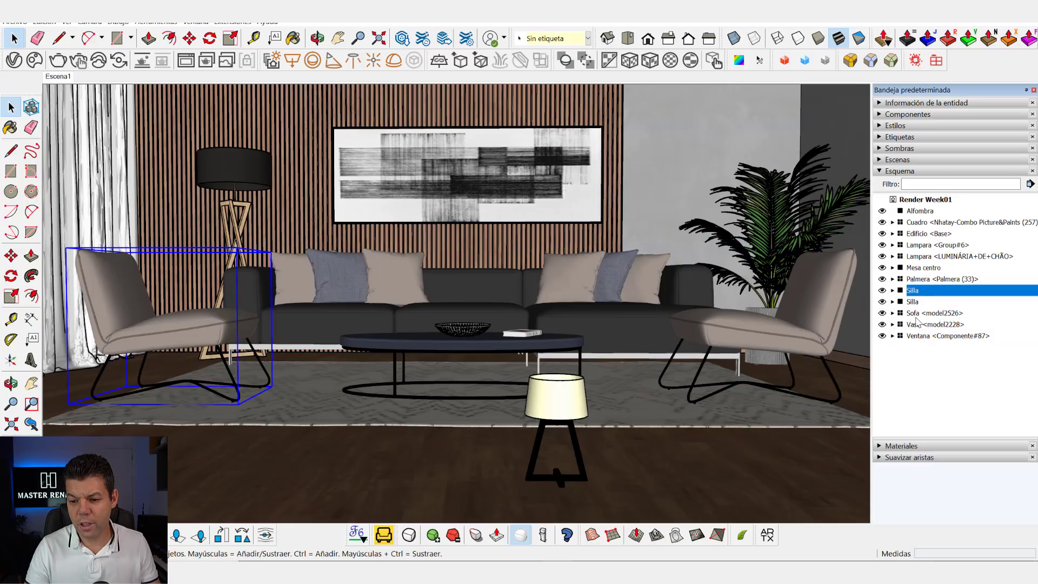
left_click(918, 356)
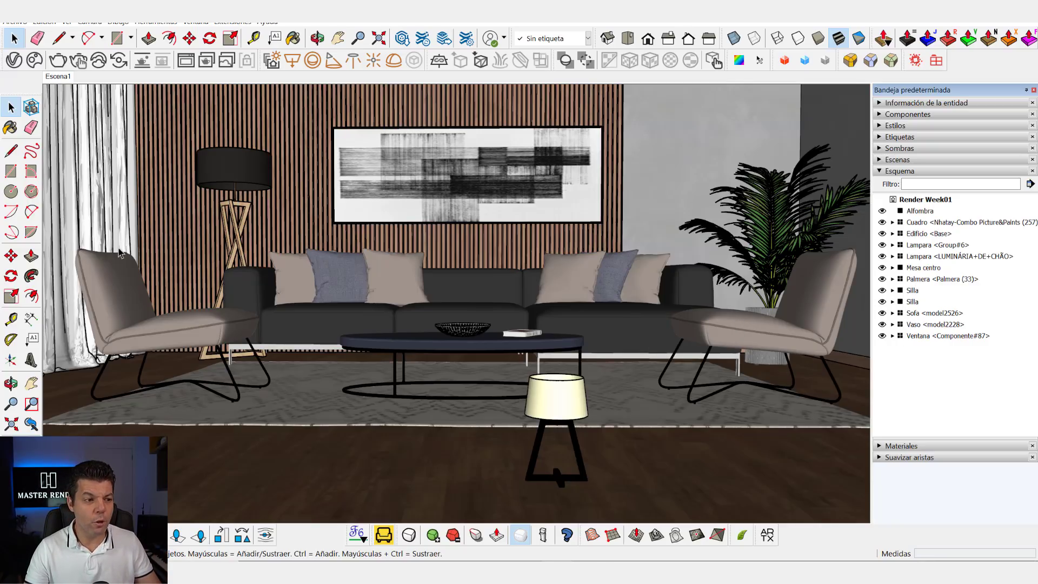
left_click(58, 76)
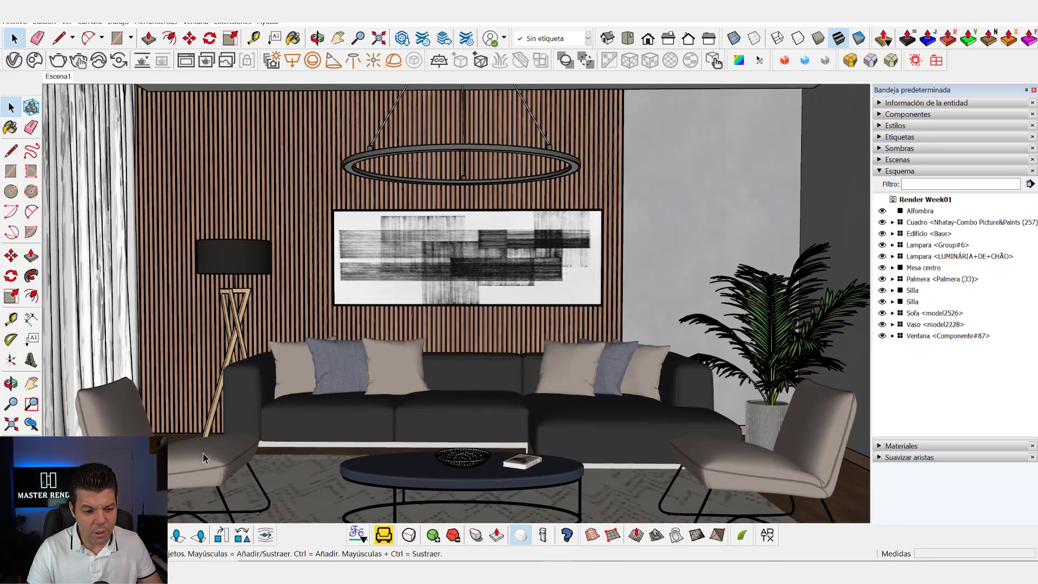
Click the left and right chairs and the sofa, matching them to the Silla rows.
left_click(202, 453)
left_click(745, 472)
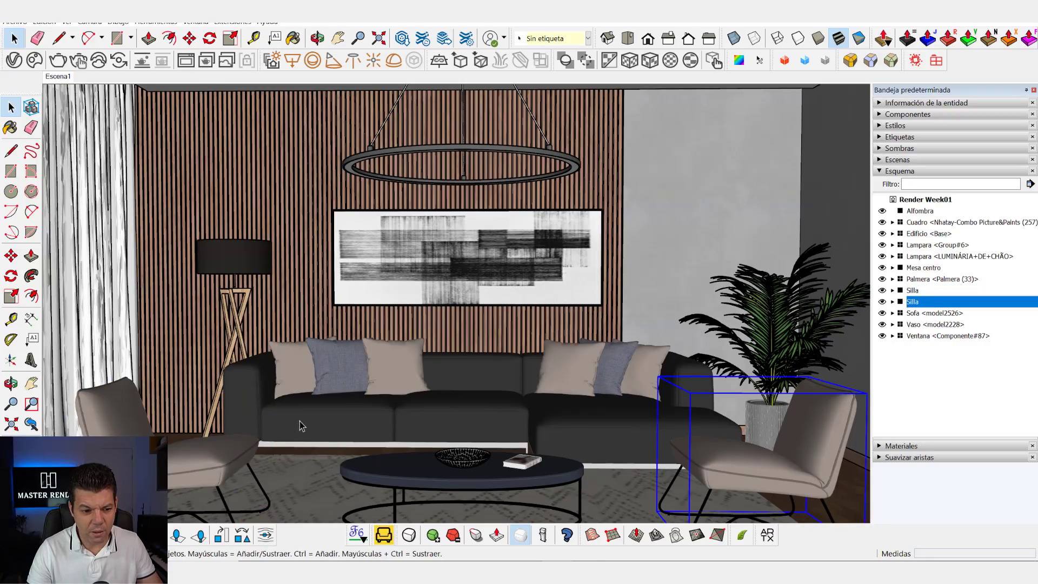
left_click(238, 464)
left_click(702, 463)
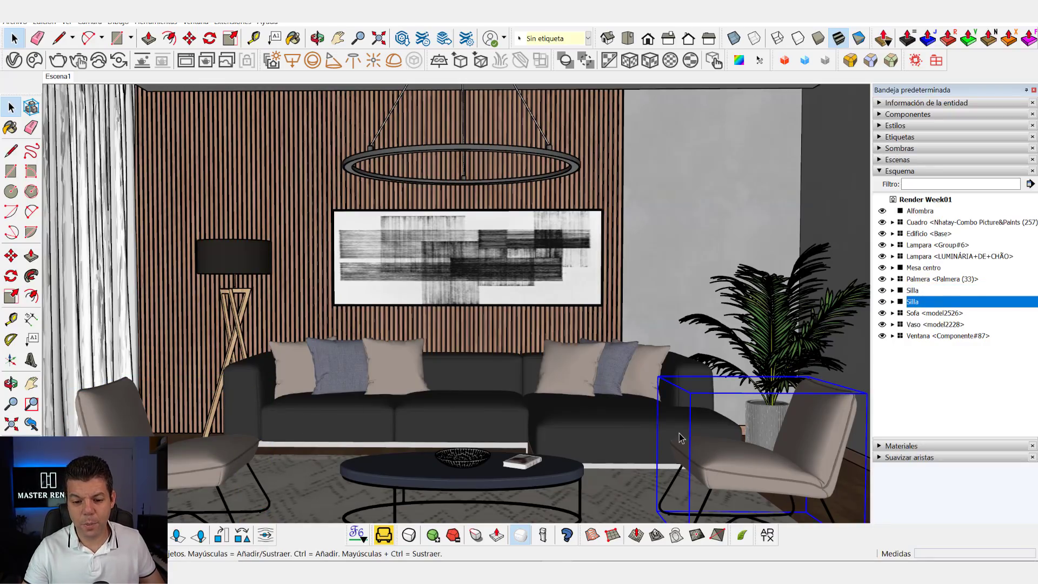
left_click(357, 425)
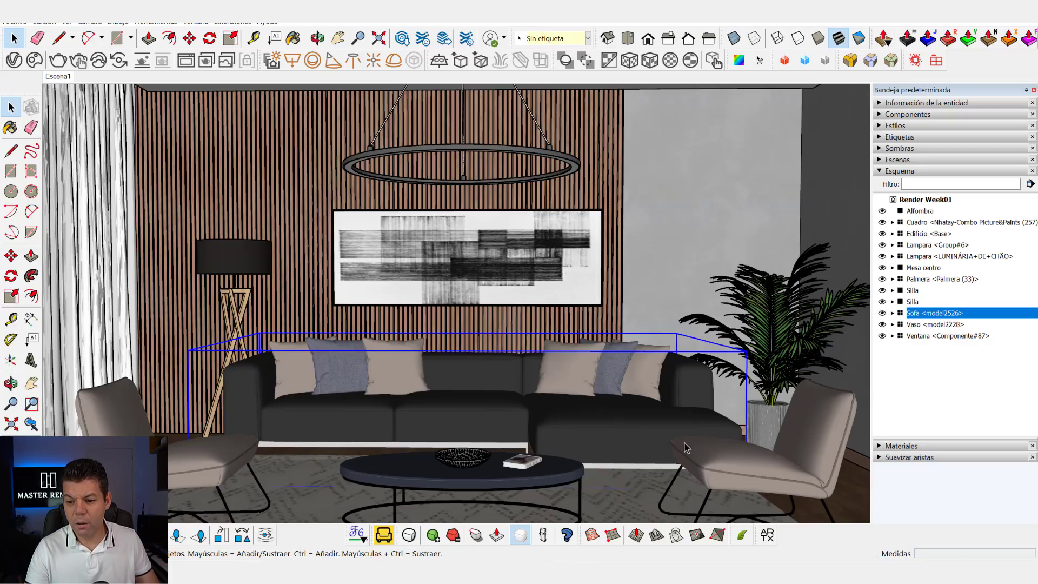
left_click(730, 449)
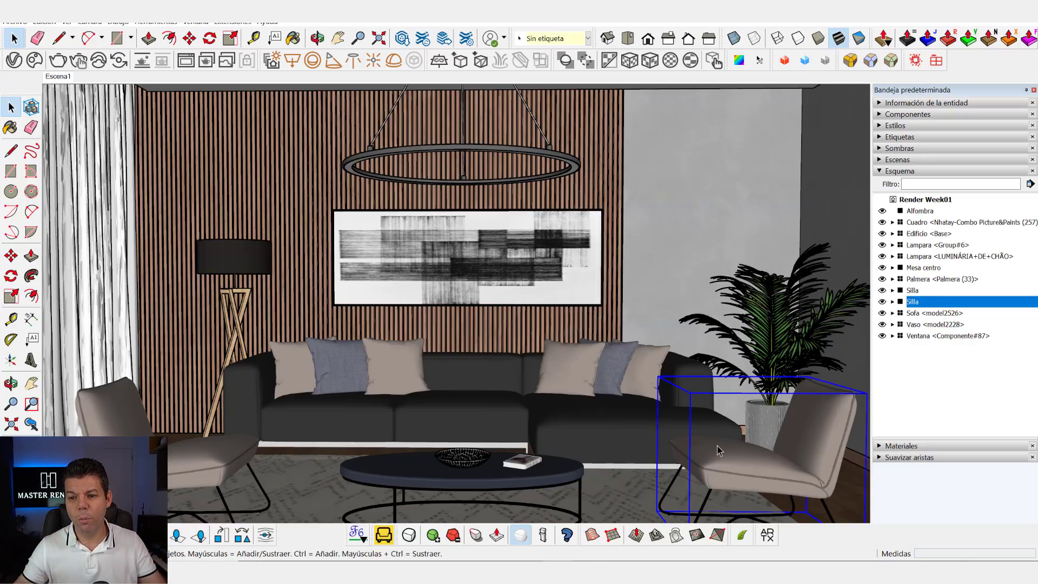
double_click(913, 301)
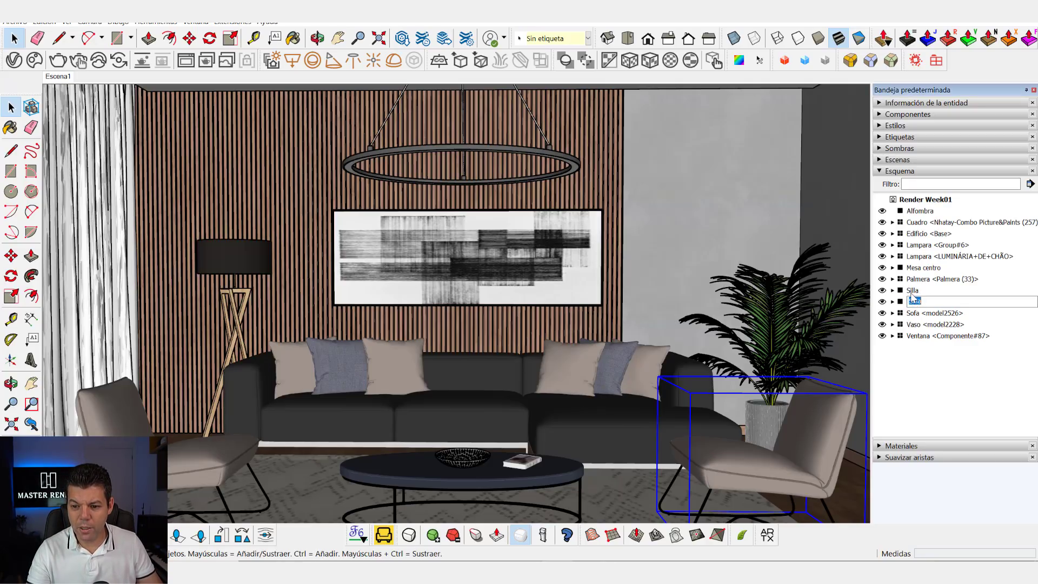
left_click(912, 294)
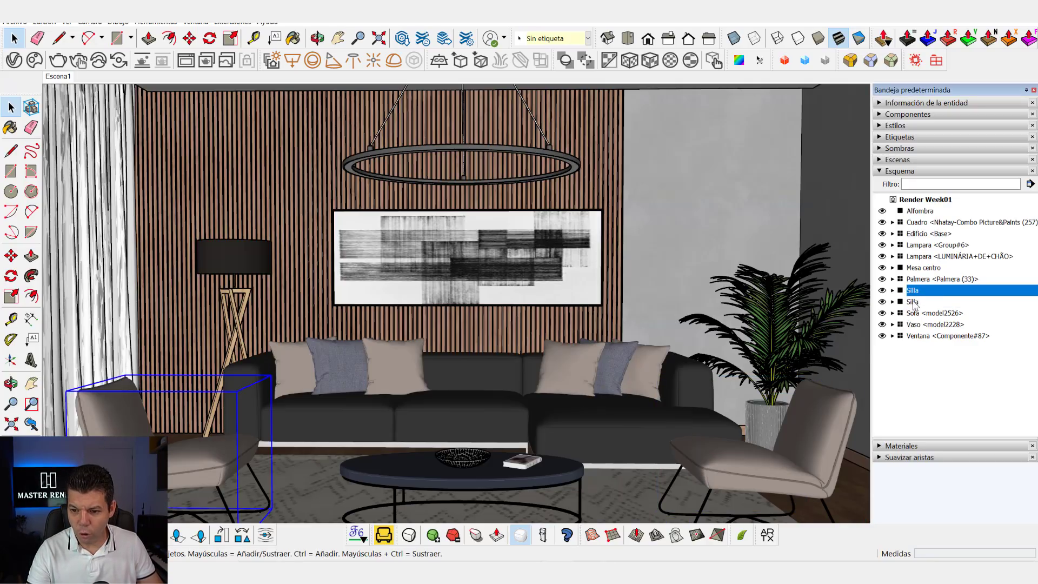
Group both Silla chairs with the Sofa and name the group 'Set salón'.
left_click(914, 303, "ctrl")
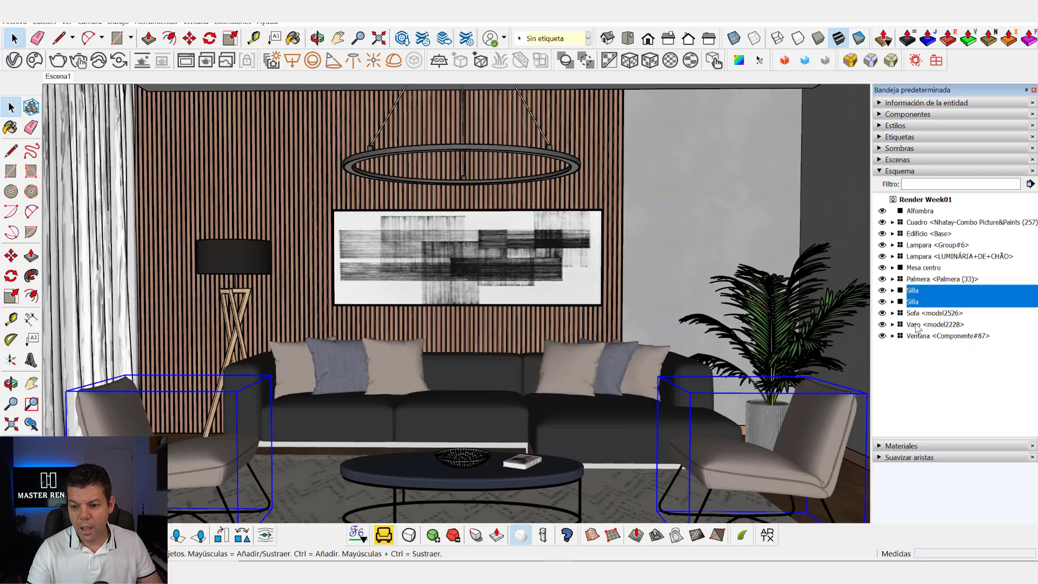
left_click(918, 315, "ctrl")
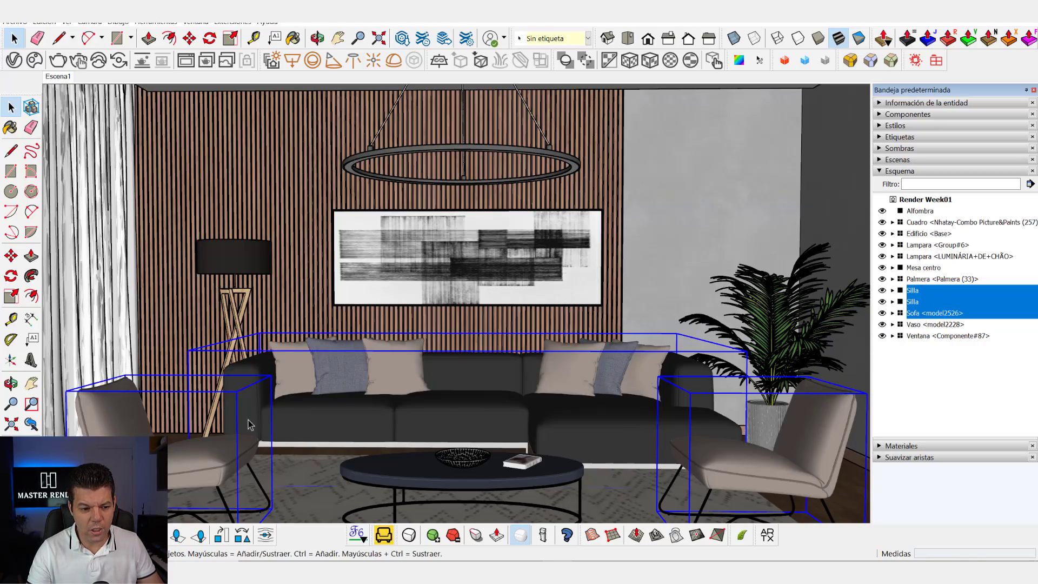
right_click(923, 292)
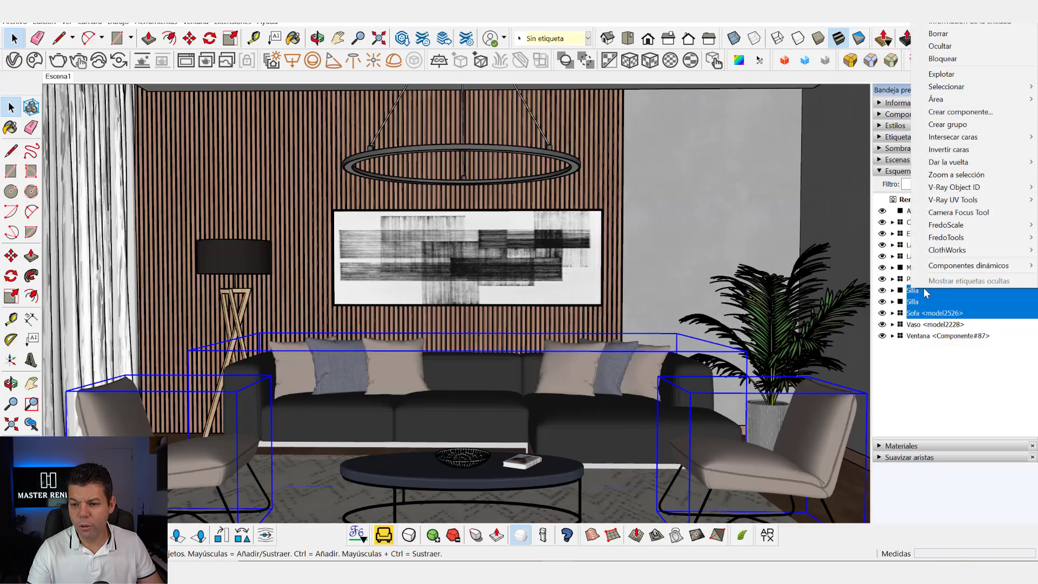
left_click(960, 126)
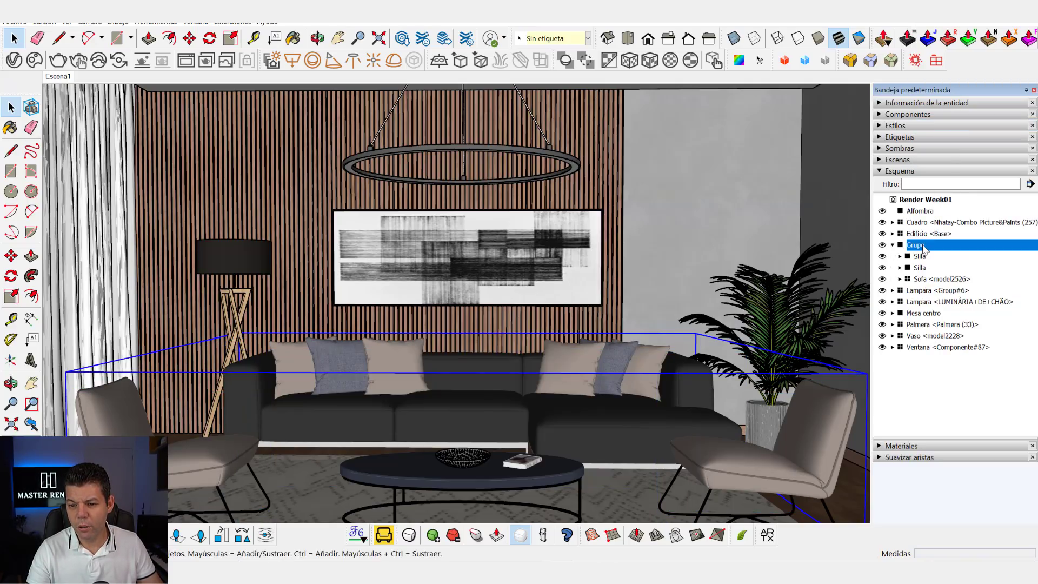
type("Set")
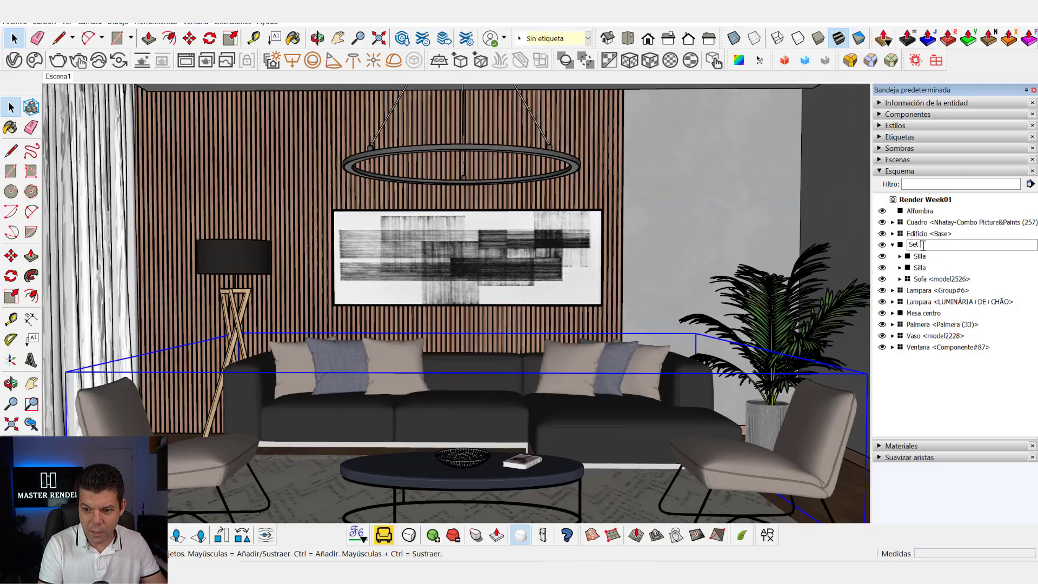
type(" Sil")
key("BackSpace")
key("BackSpace")
key("BackSpace")
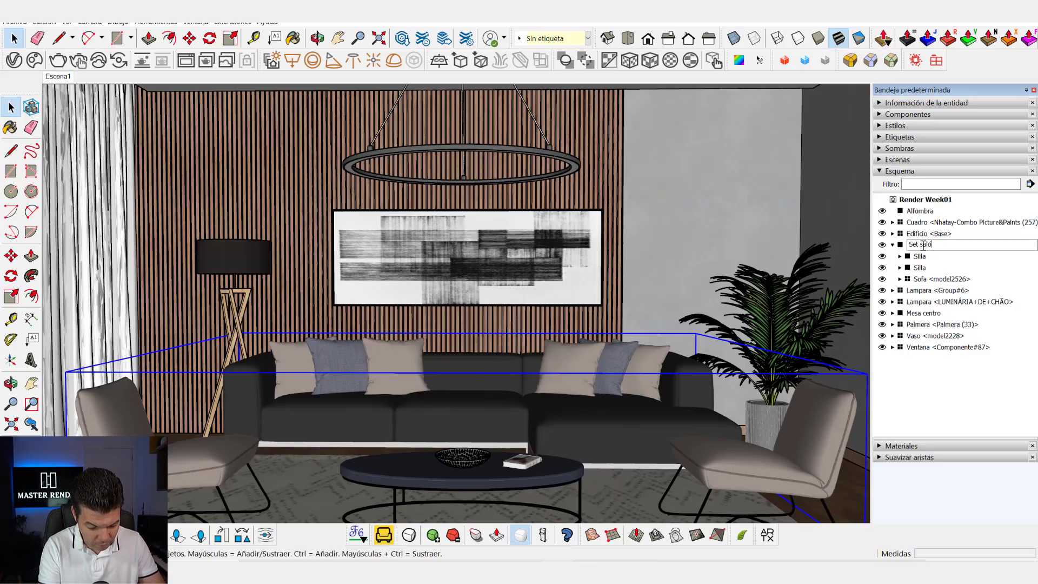
type("salón")
left_click(942, 412)
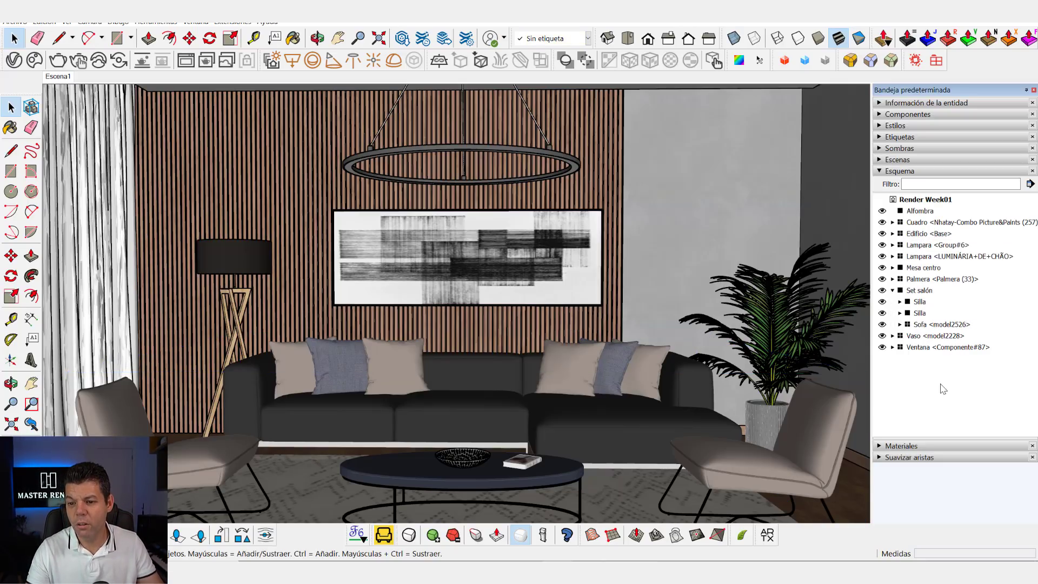
Expand Set salón and drill into the Sofa's nested groups in the Outliner.
left_click(882, 290)
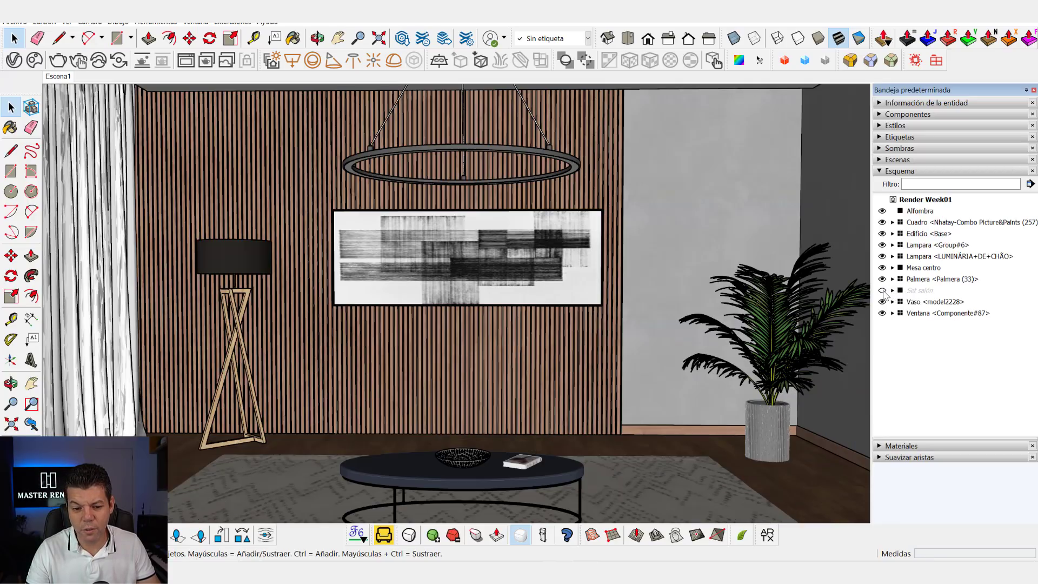
left_click(882, 290)
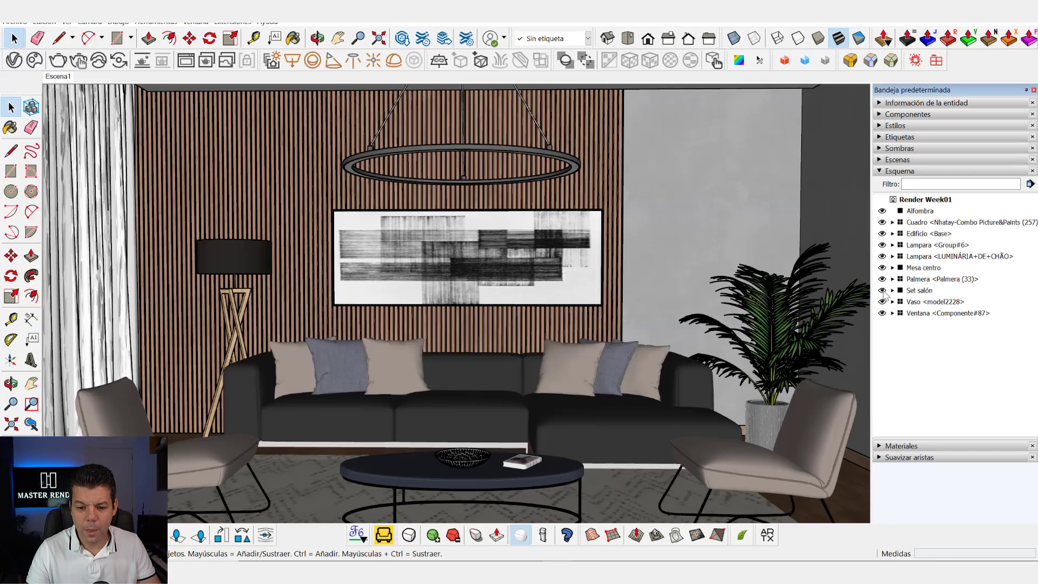
left_click(882, 290)
left_click(892, 290)
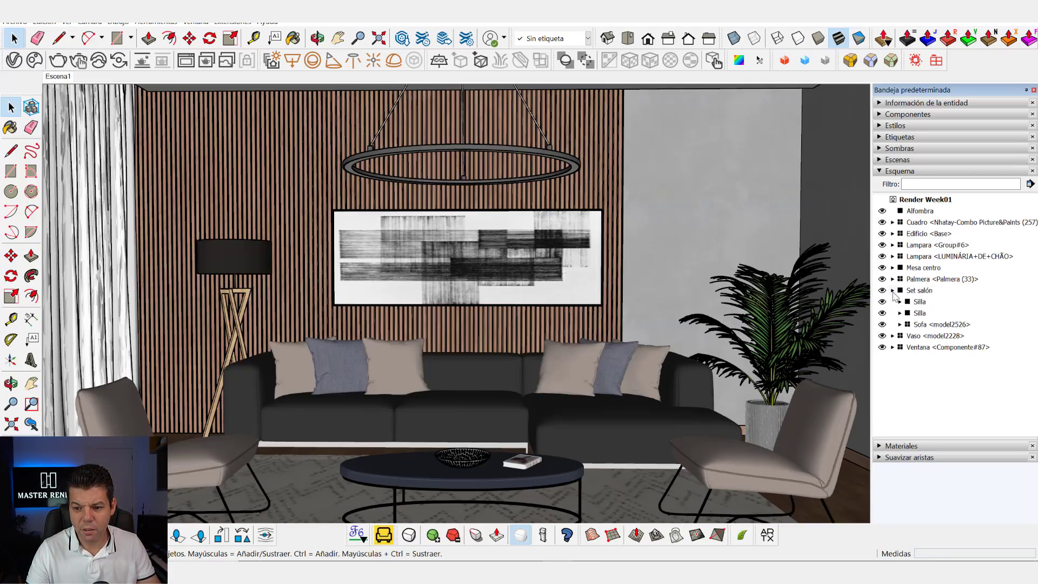
left_click(907, 302)
left_click(900, 301)
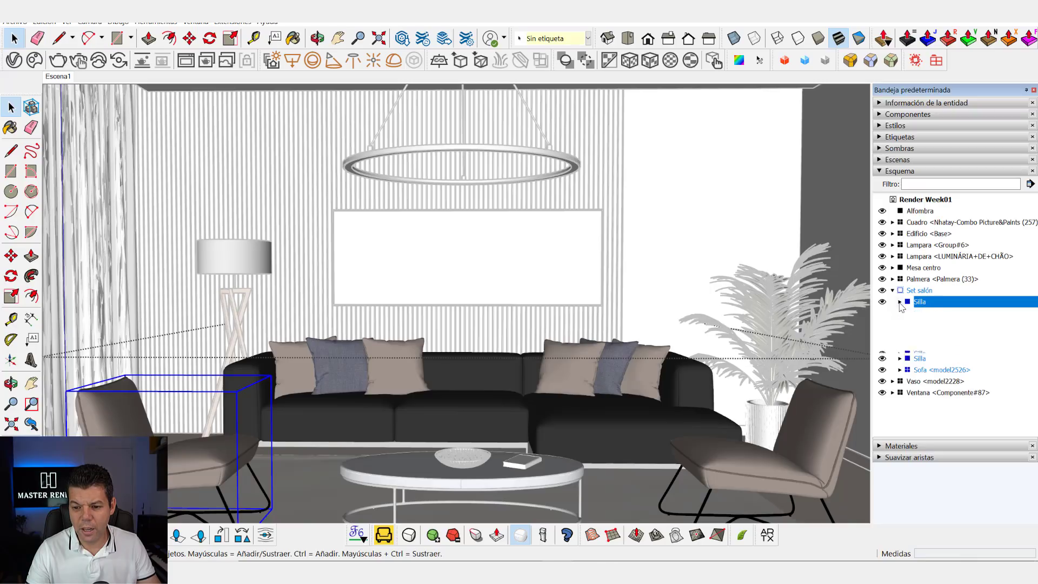
left_click(900, 301)
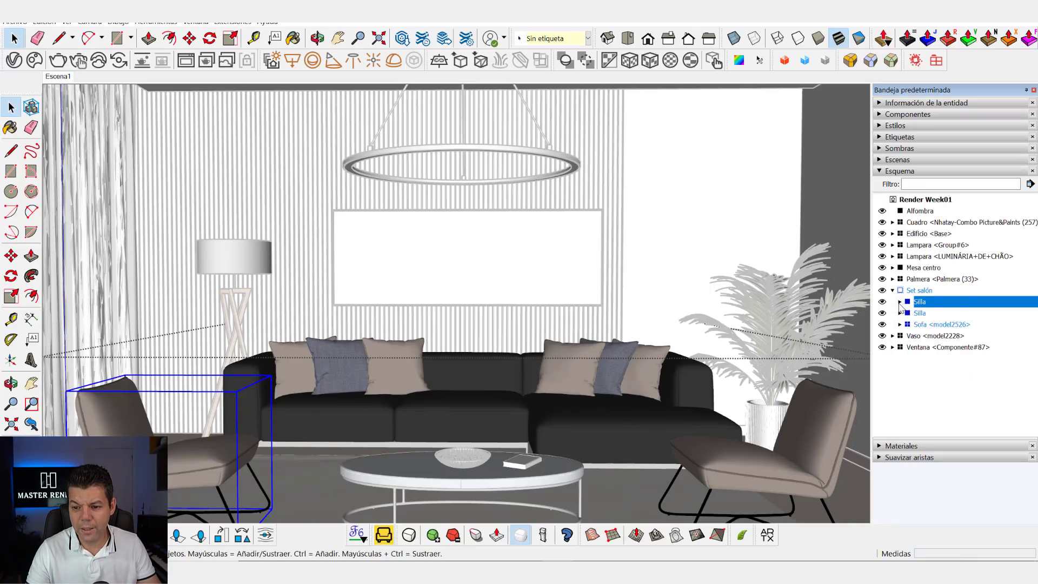
left_click(919, 314)
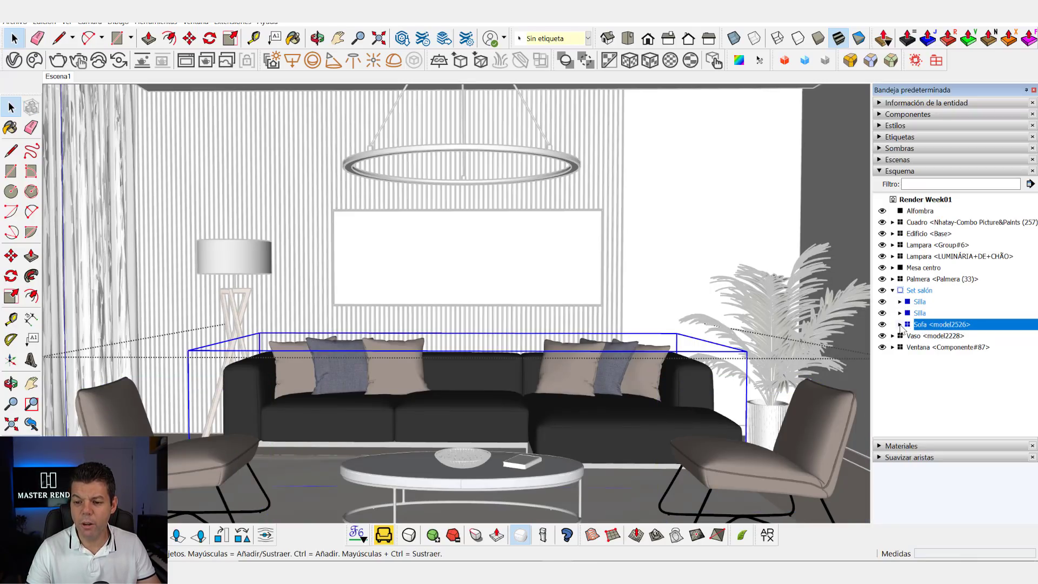
left_click(900, 325)
left_click(907, 336)
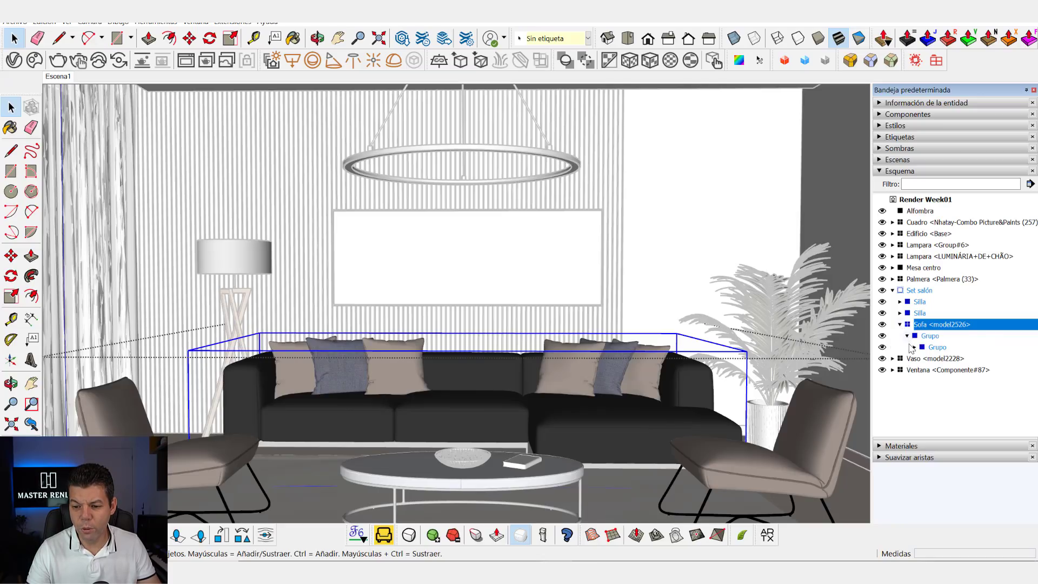
left_click(913, 347)
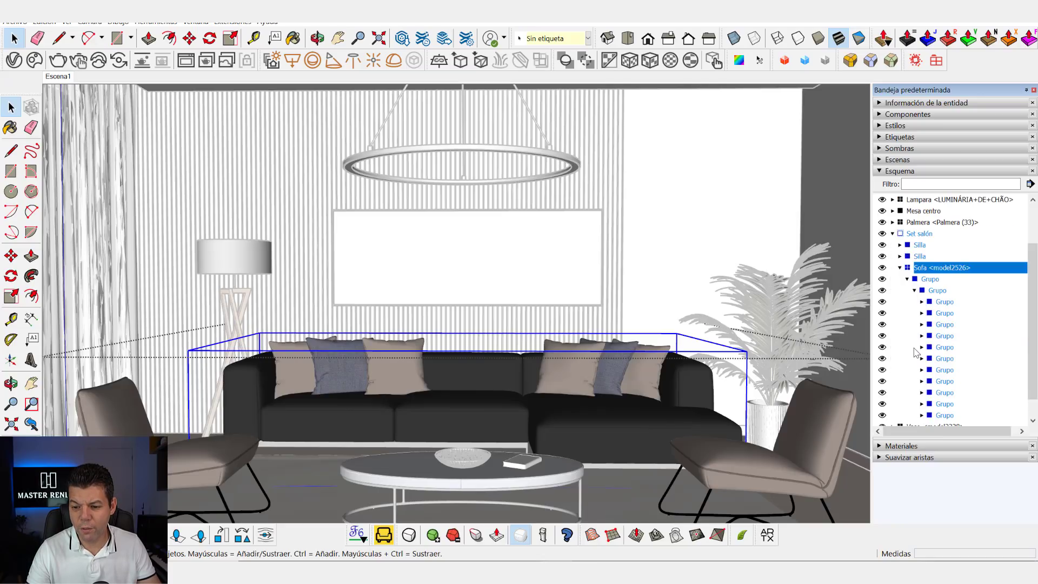
Toggle the sofa parts' visibility to identify the right blue cushion.
left_click(881, 302)
left_click(881, 325)
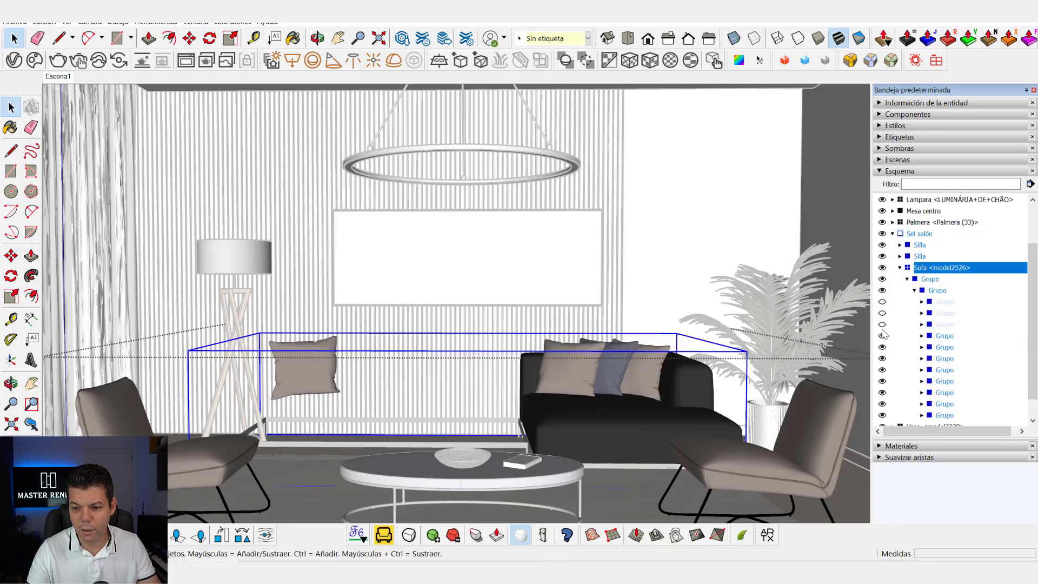
left_click(882, 336)
left_click(882, 313)
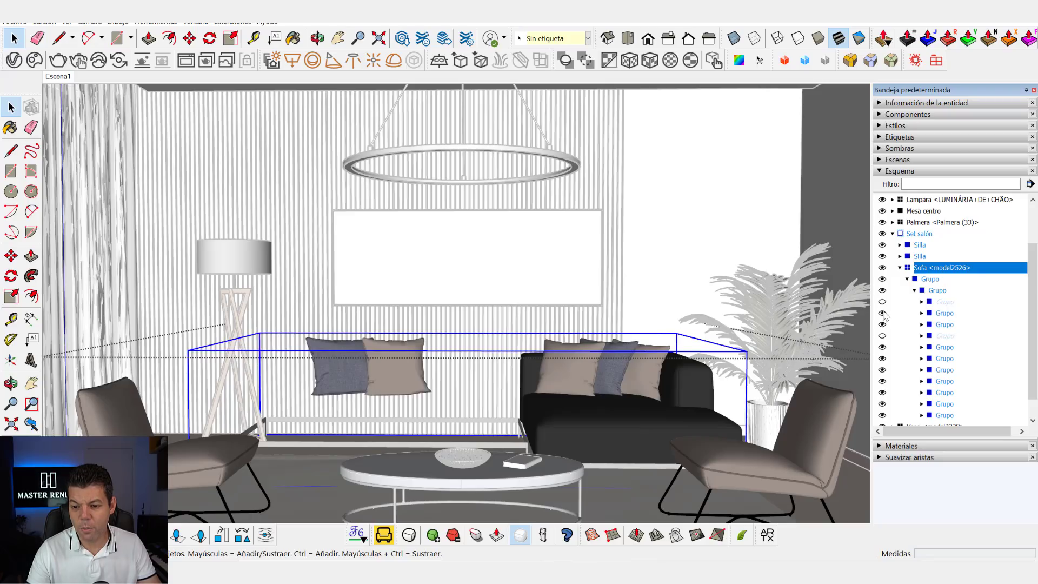
left_click(882, 337)
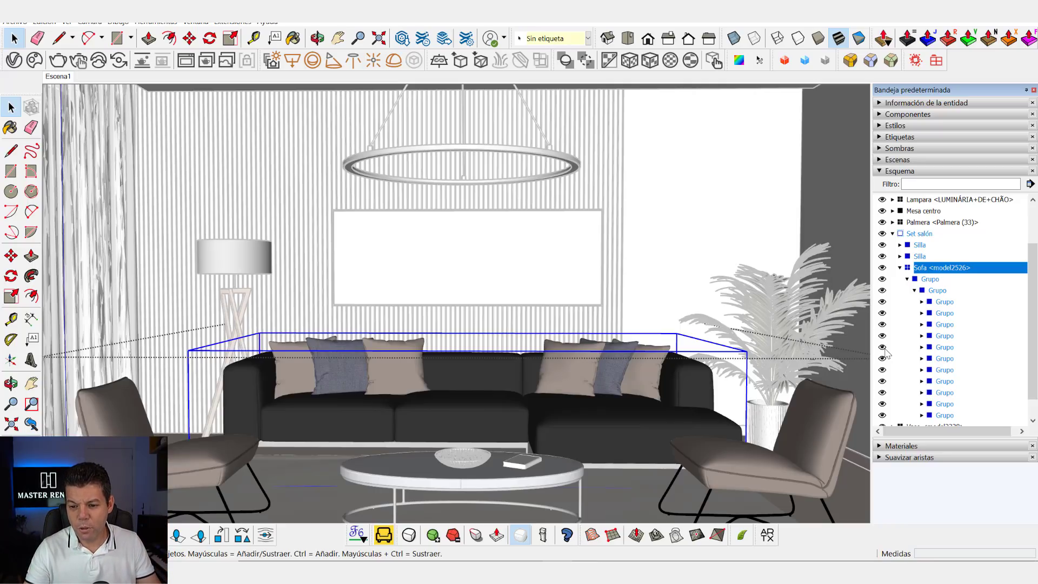
left_click(882, 347)
left_click(885, 350)
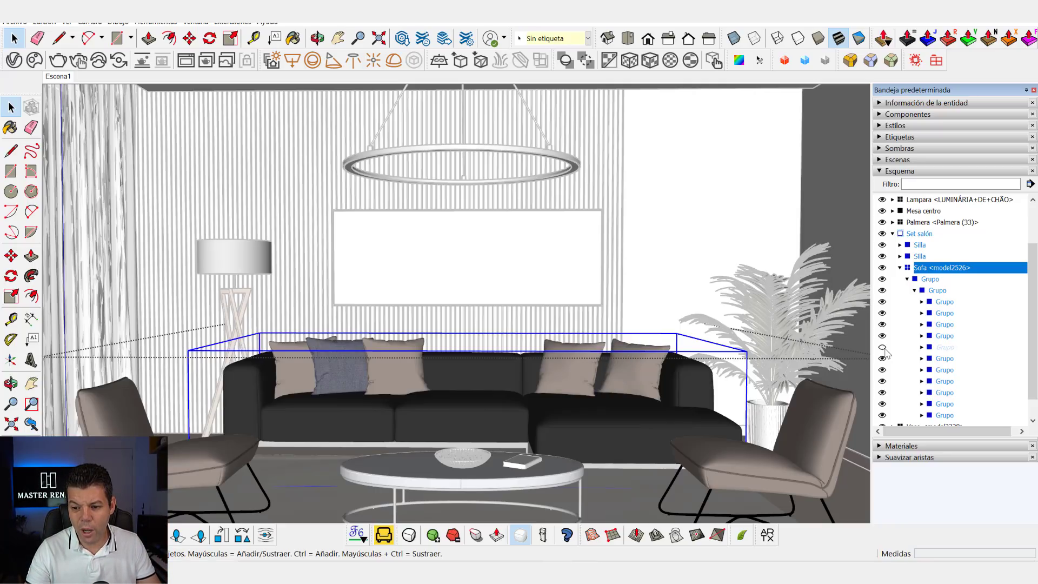
left_click(885, 351)
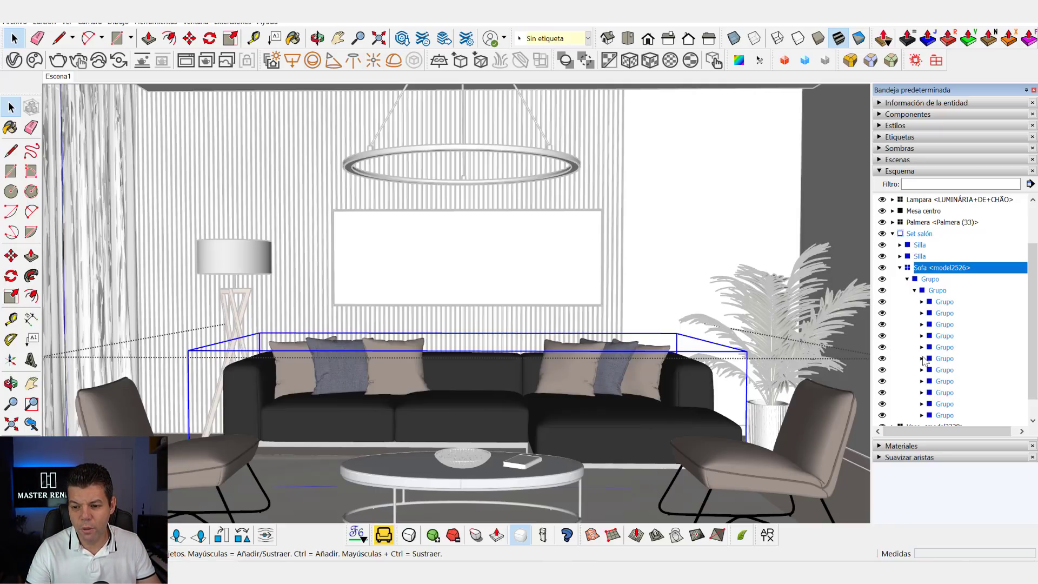
Rename the blue cushion's group 'cojin1' and collapse the sofa tree.
left_click(940, 351)
left_click(941, 349)
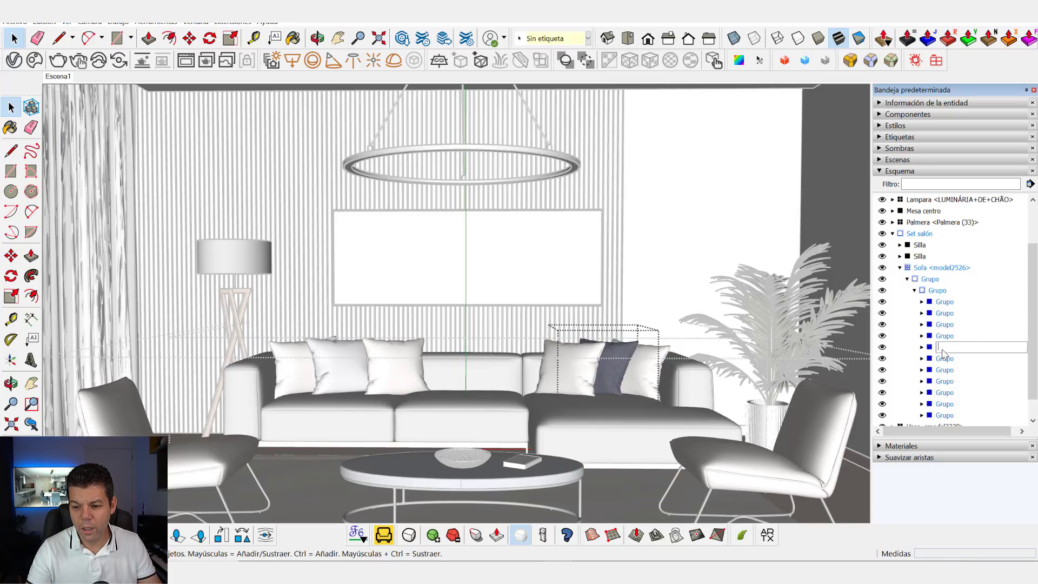
type("cojin1")
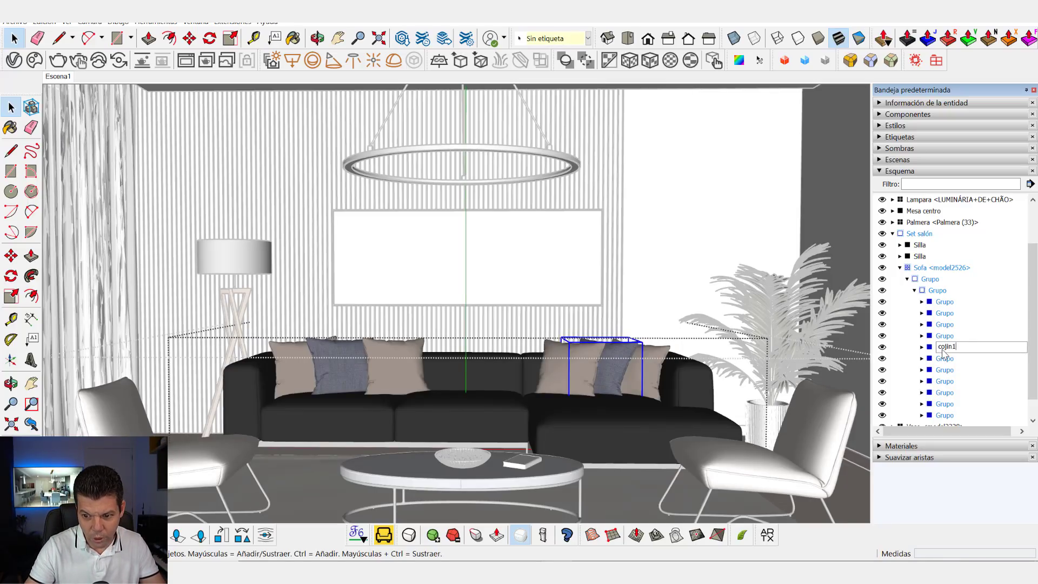
key("Return")
left_click(920, 358)
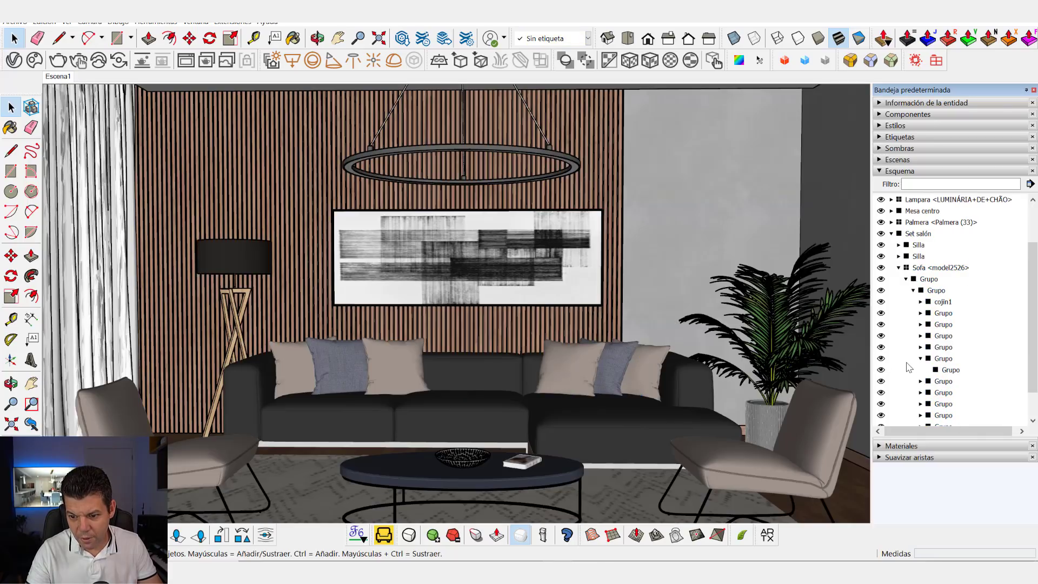
left_click(947, 301)
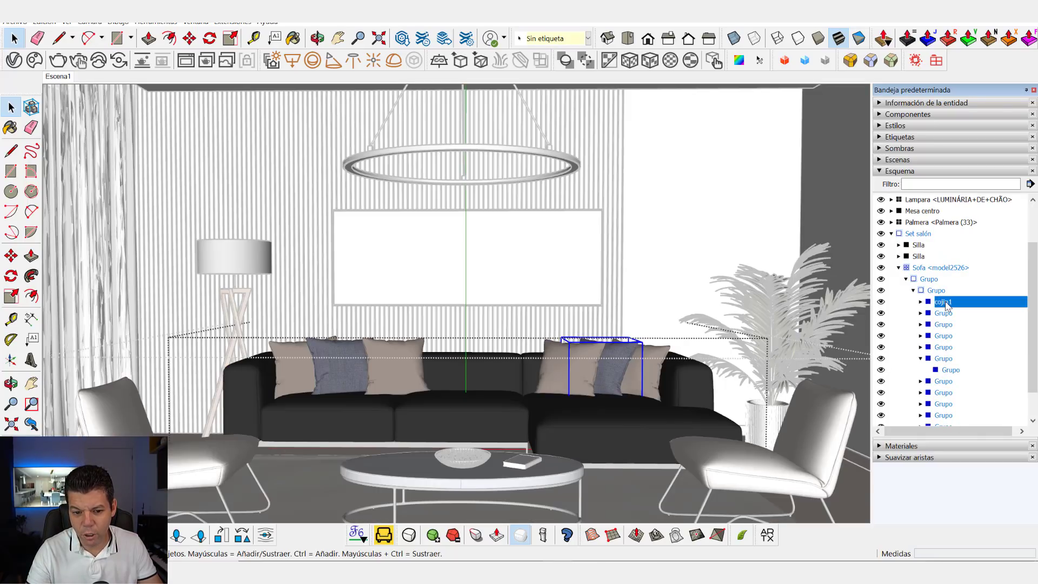
key("Escape")
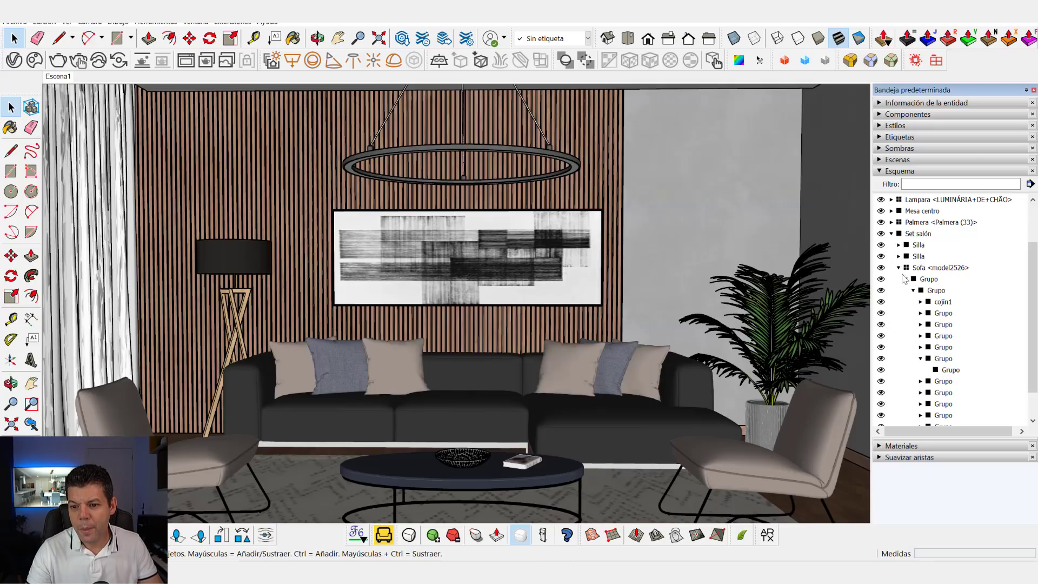
left_click(899, 268)
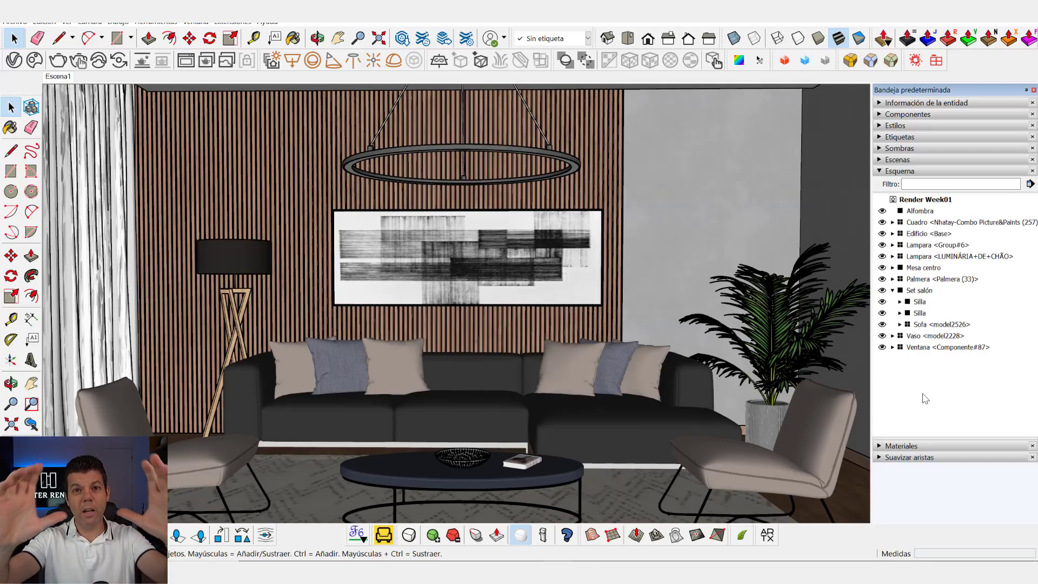
Collapse and deselect Set salón, then open the Window menu toward Preferences.
left_click(892, 290)
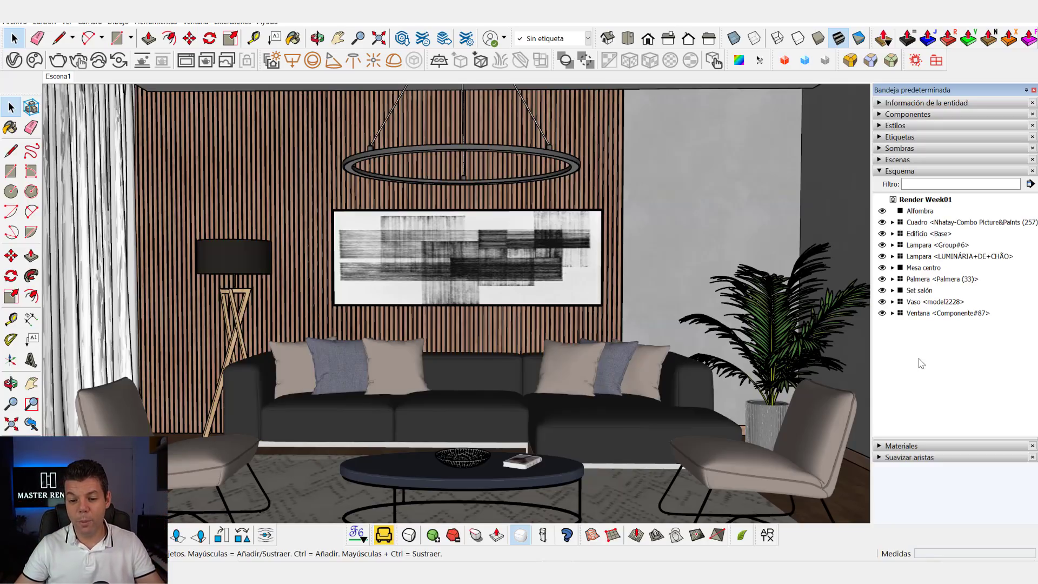
left_click(754, 468)
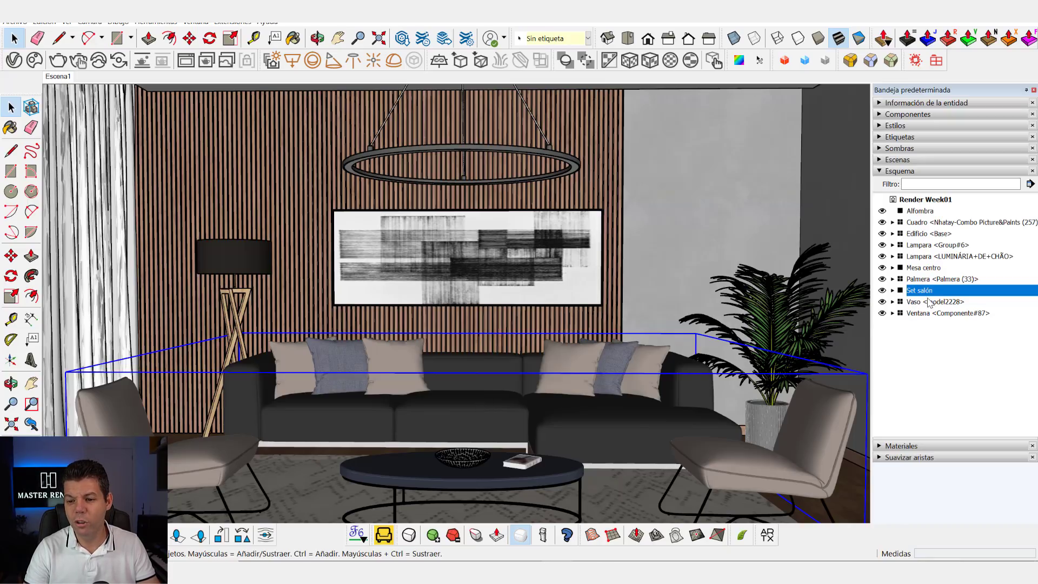
left_click(909, 376)
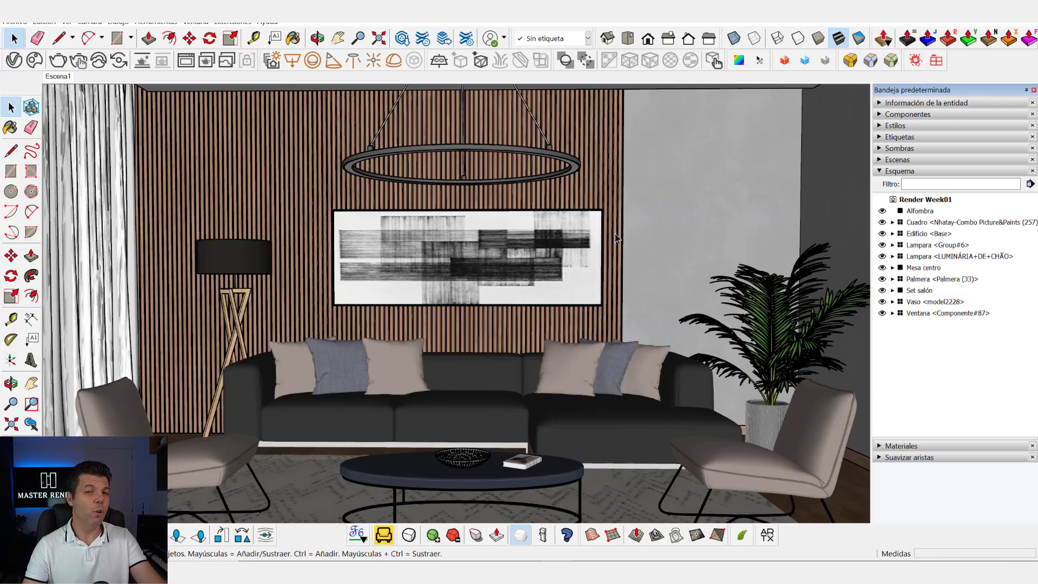
left_click(244, 23)
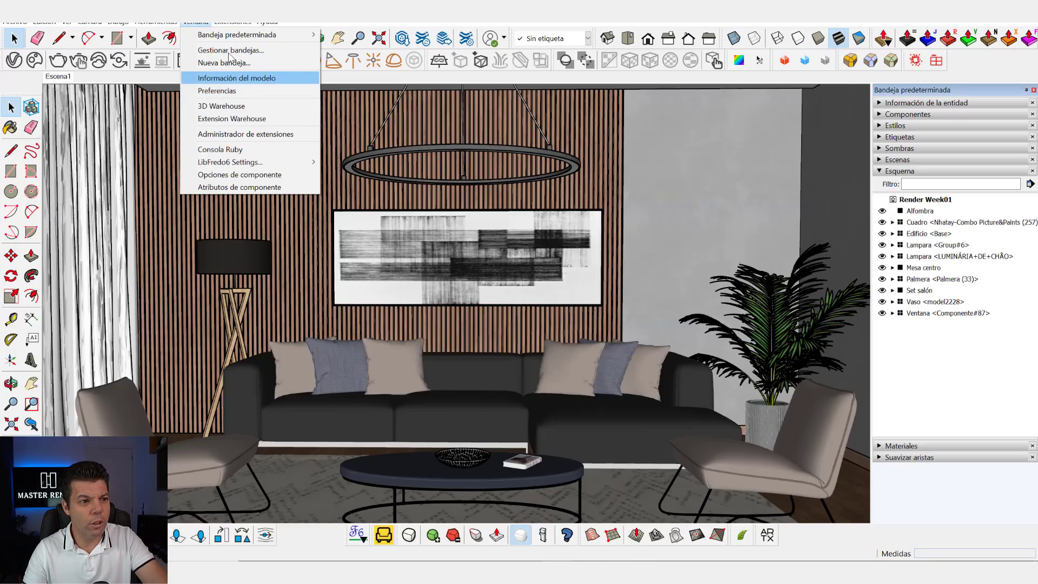
Purge unused items from Model Info Statistics, then fix problems, confirming the model has no errors.
left_click(232, 78)
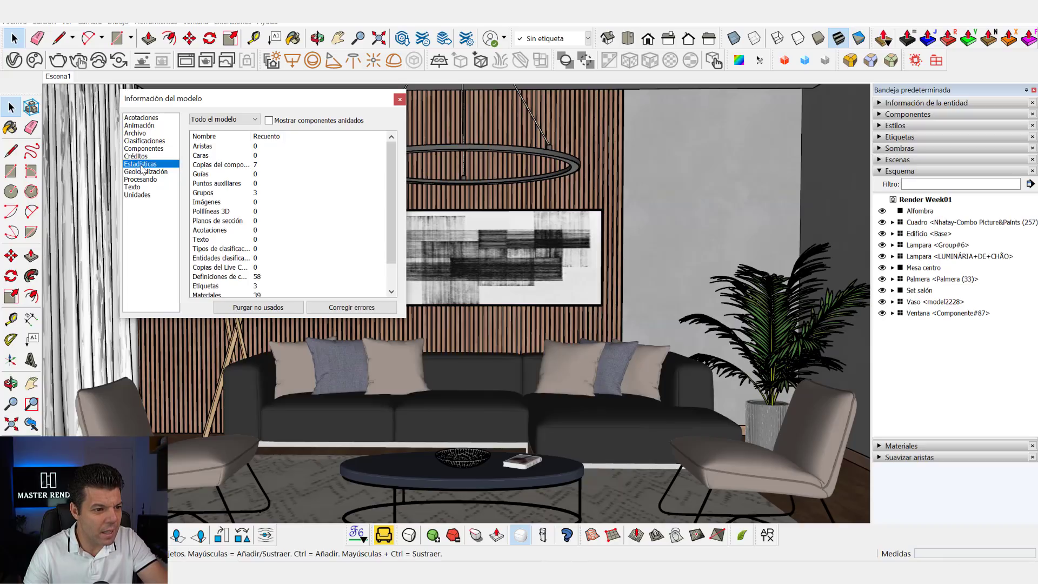
scroll(300, 246, "down", 1)
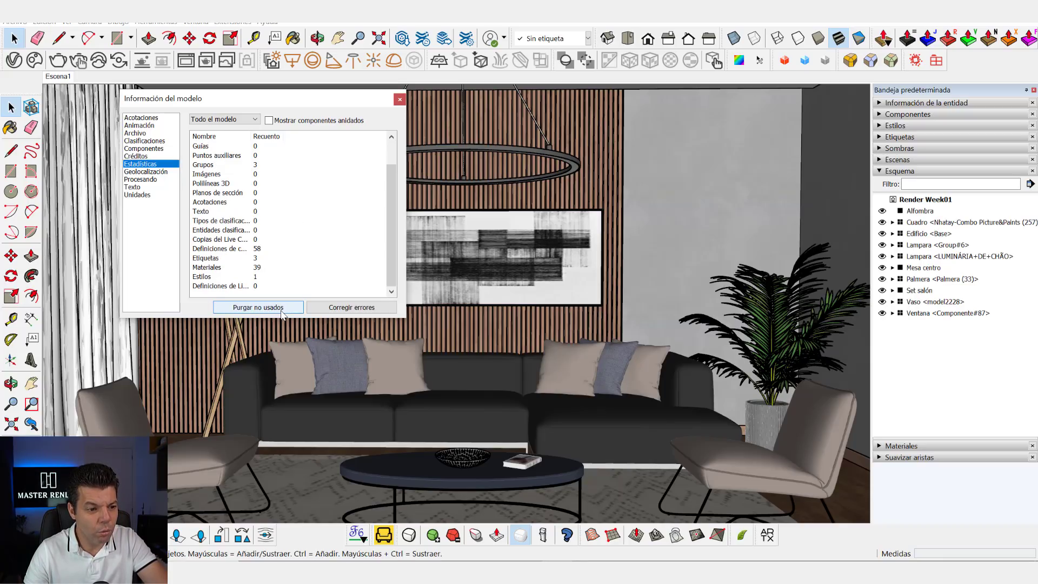
left_click(268, 308)
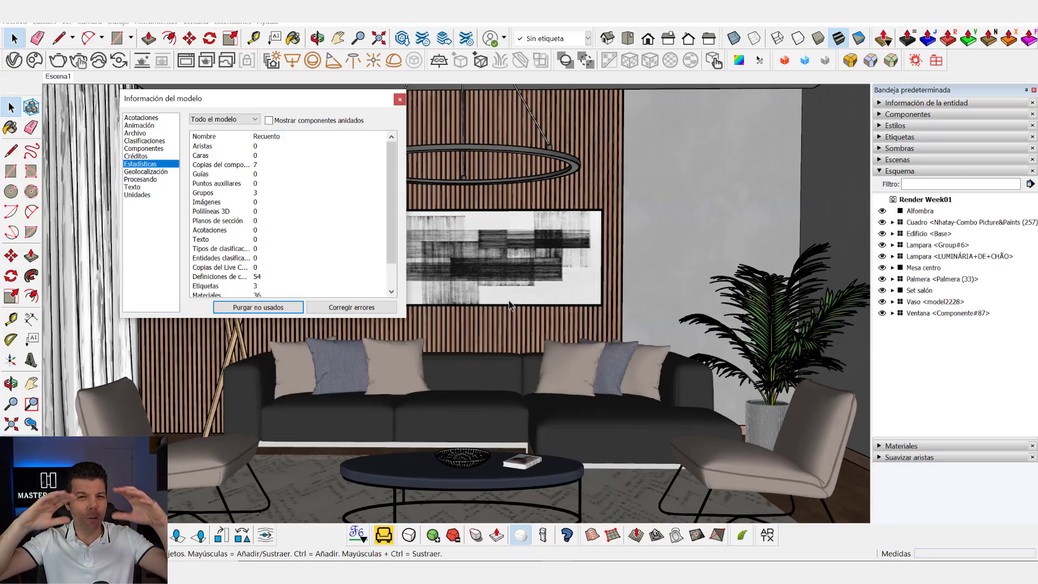
left_click(351, 313)
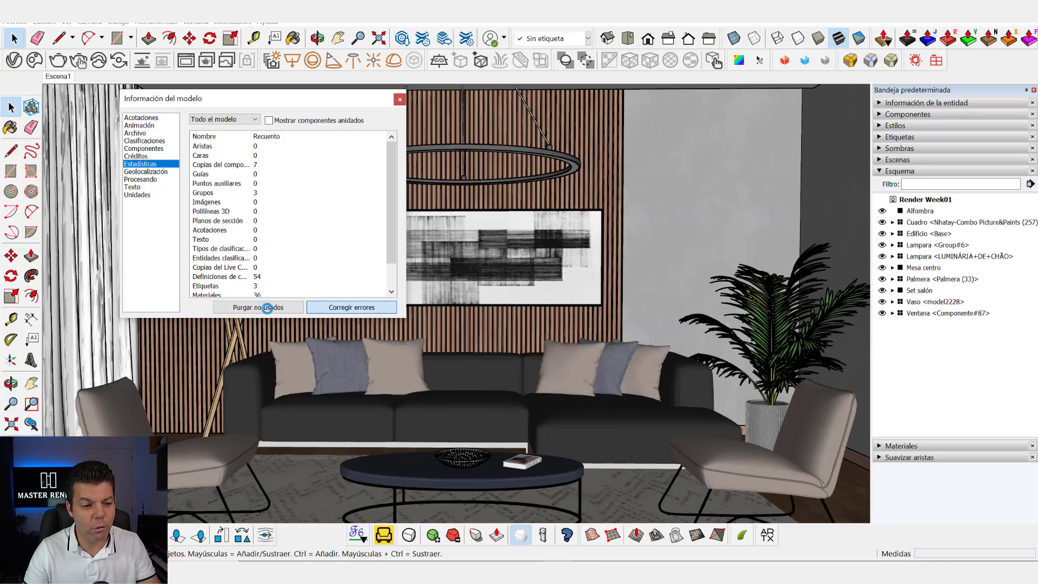
left_click(325, 309)
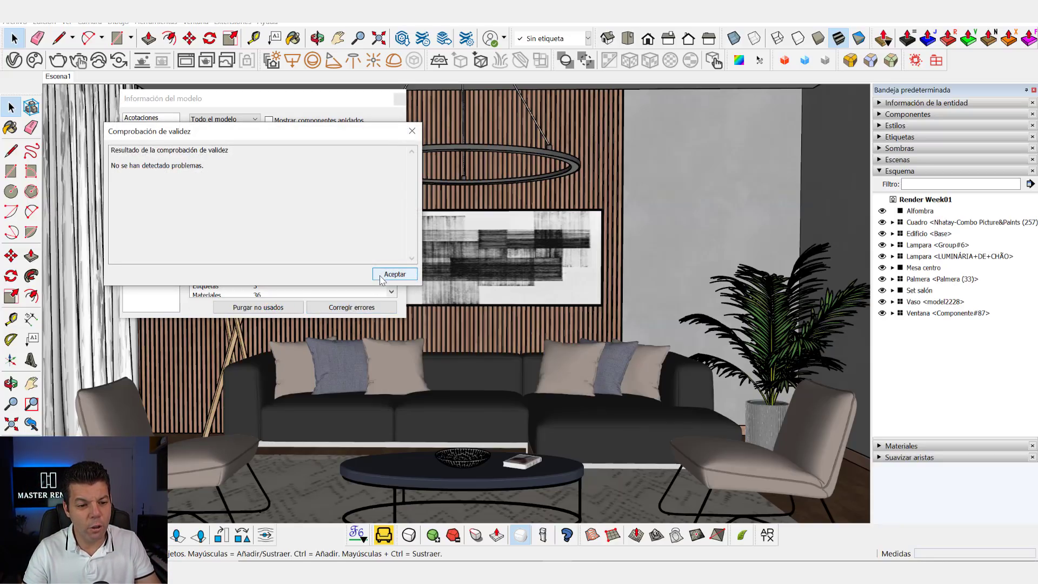
left_click(394, 274)
left_click(399, 99)
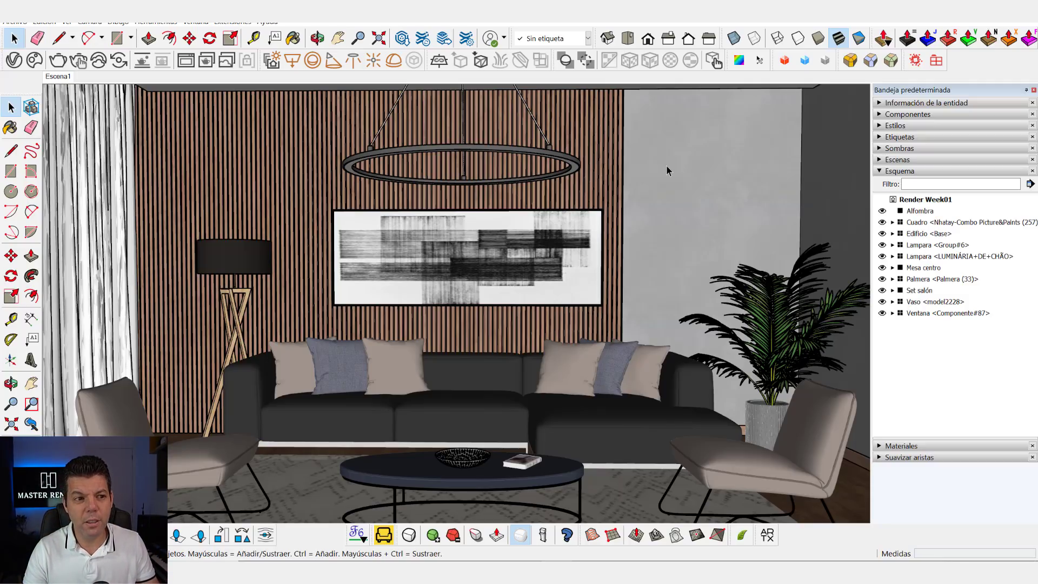
Run CleanUp³ with Model scope and accept the 4193-edge/15-face statistics and validity reports.
left_click(233, 22)
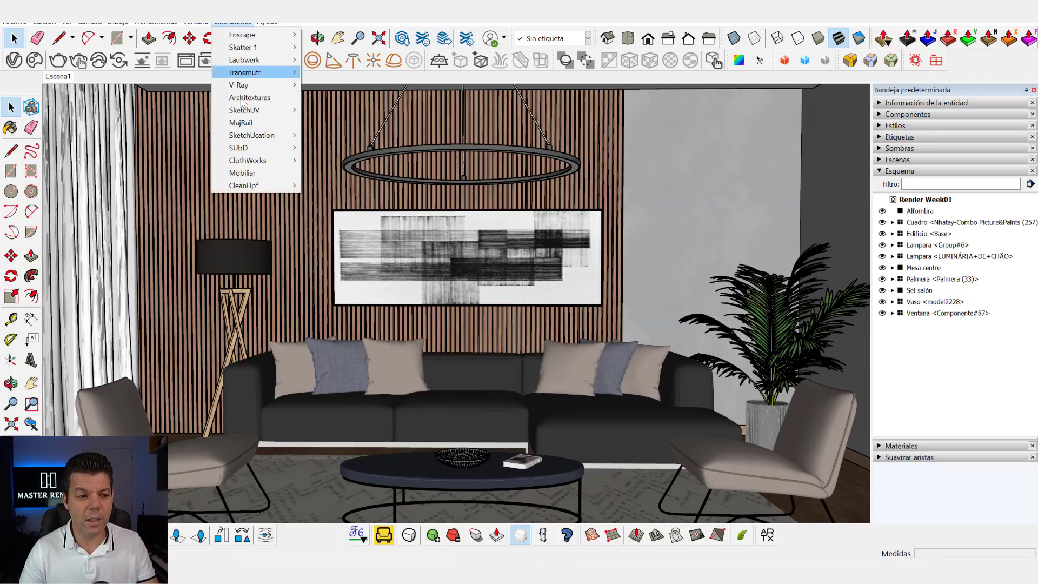
mouse_move(243, 185)
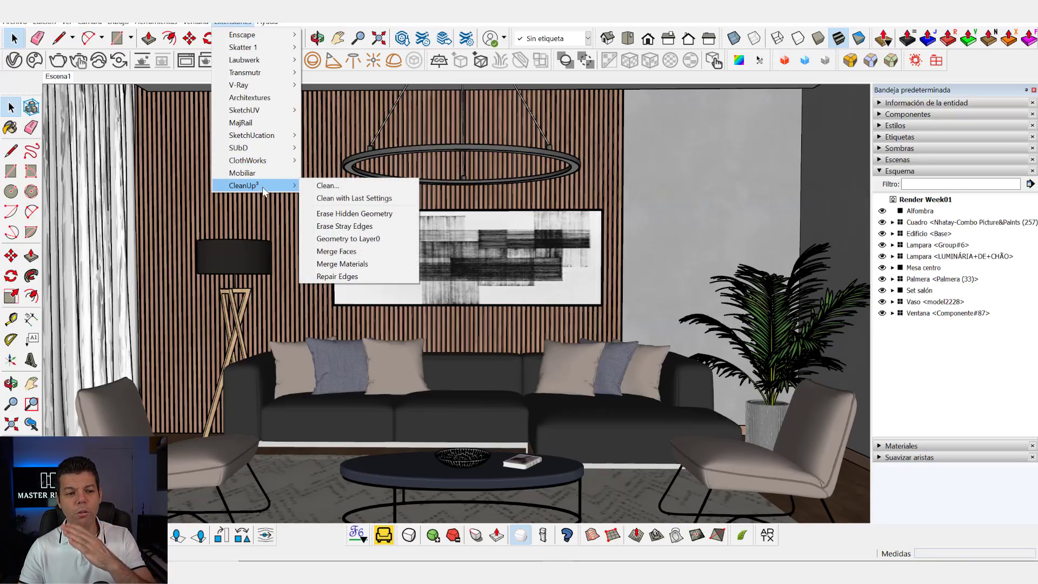
left_click(338, 187)
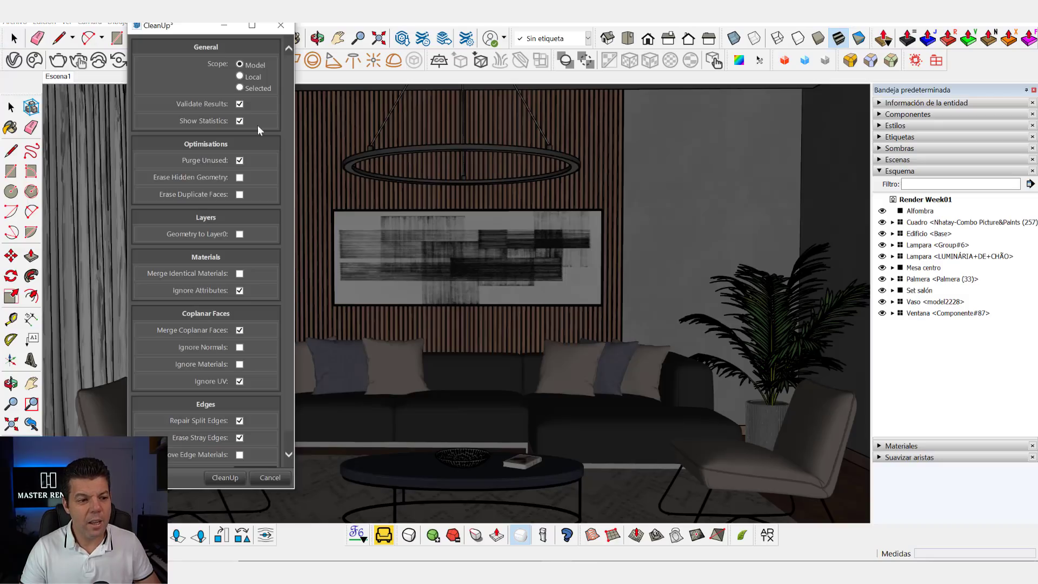
left_click(228, 477)
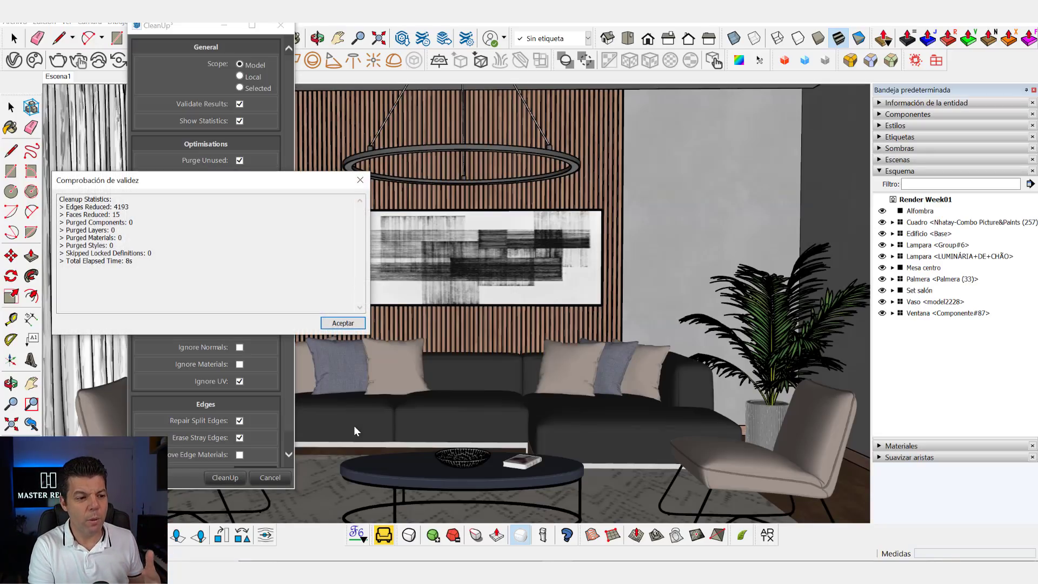
left_click(344, 324)
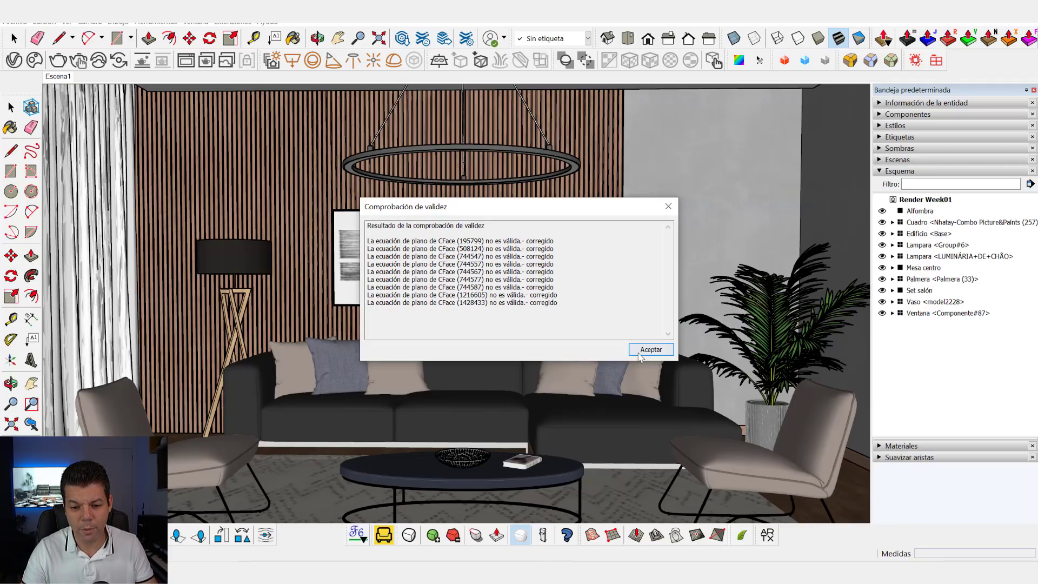
left_click(638, 349)
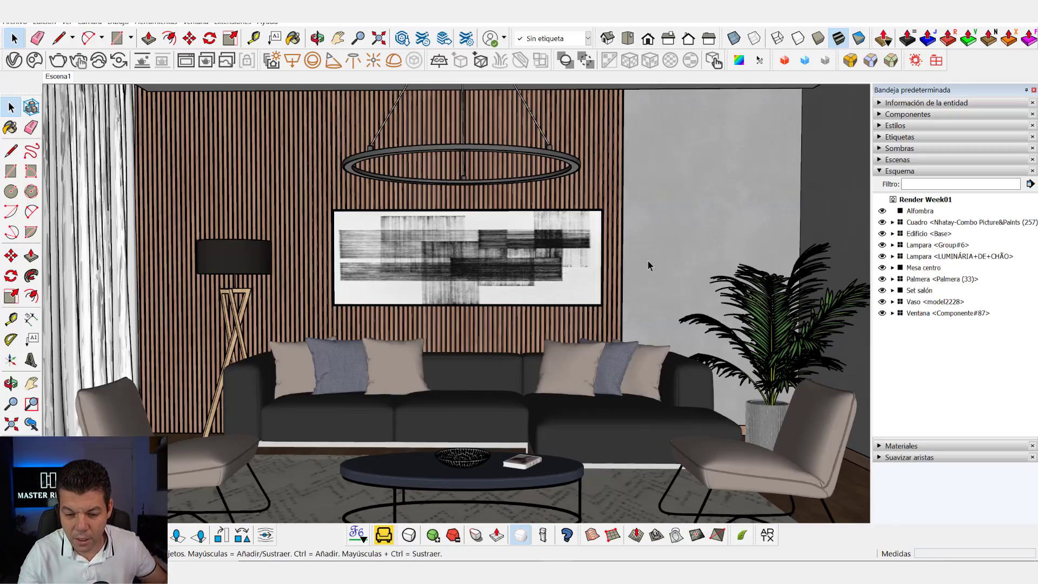
scroll(612, 365, "up", 10)
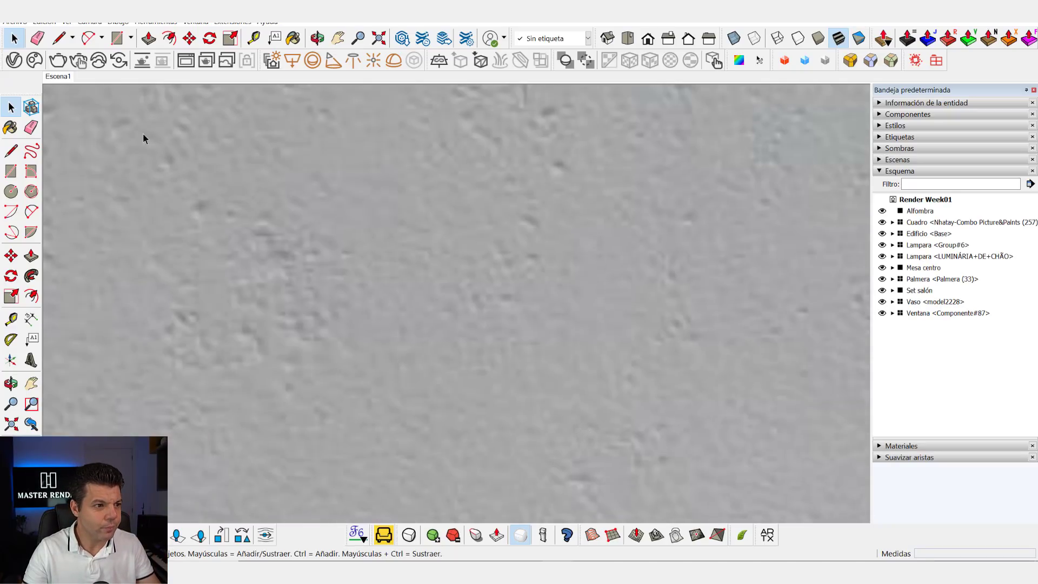
scroll(299, 268, "down", 3)
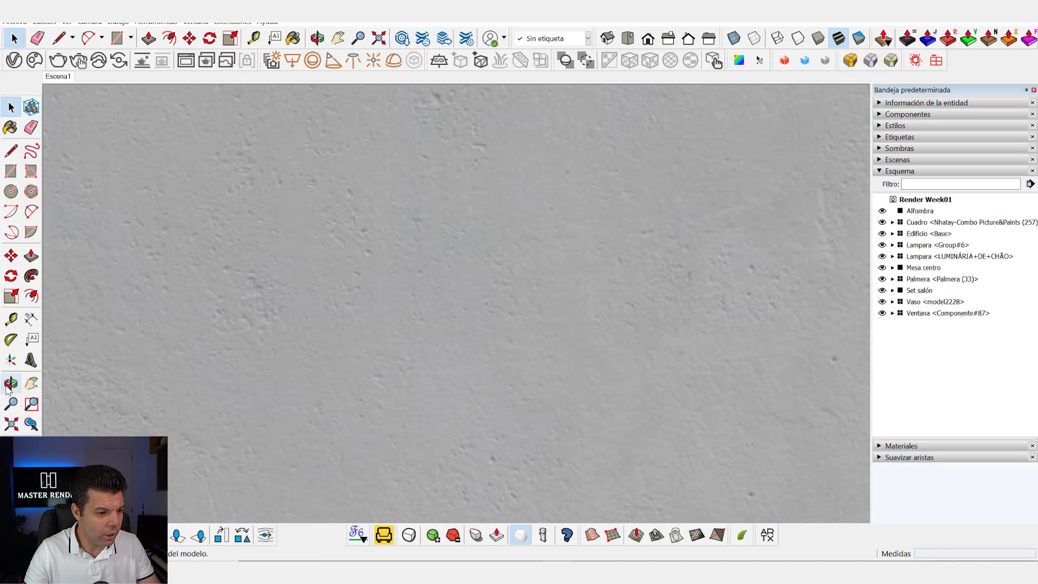
Draw a rectangle on the ground beside the house box and collapse the Esquema panel.
left_click(10, 424)
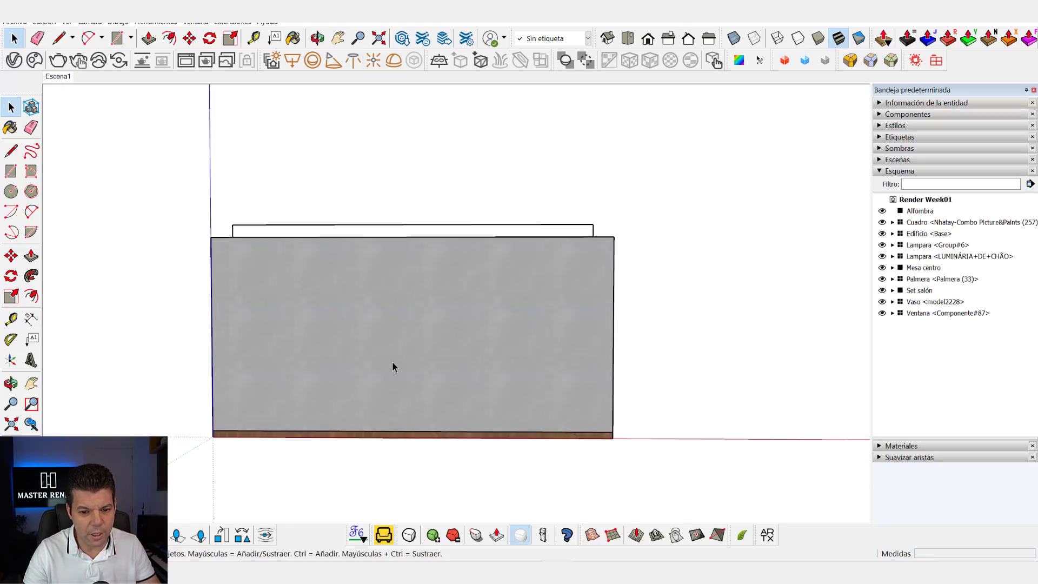
mouse_move(570, 324)
middle_mouse_down()
mouse_move(531, 342)
mouse_move(512, 373)
mouse_move(540, 408)
middle_mouse_up()
key("r")
left_click(622, 301)
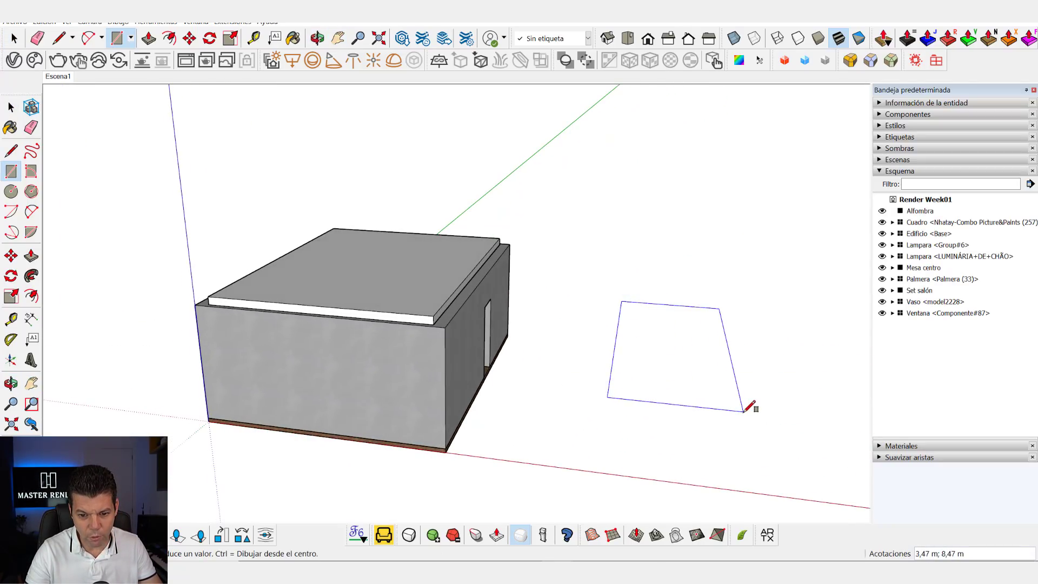
left_click(744, 411)
scroll(663, 394, "up", 2)
mouse_move(661, 387)
middle_mouse_down()
mouse_move(666, 417)
mouse_move(695, 382)
mouse_move(563, 357)
mouse_move(552, 331)
middle_mouse_up()
scroll(562, 357, "up", 2)
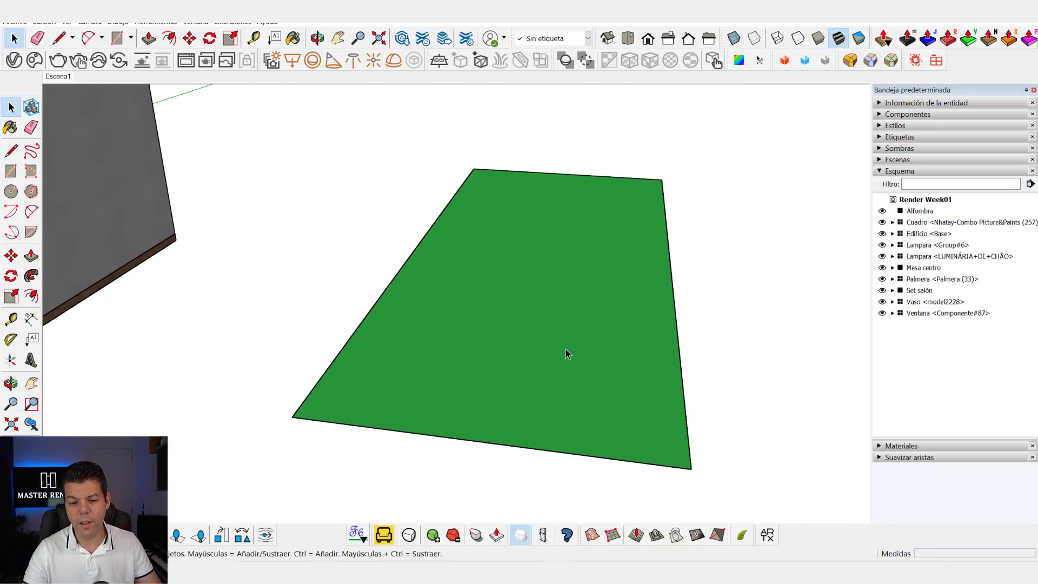
left_click(900, 171)
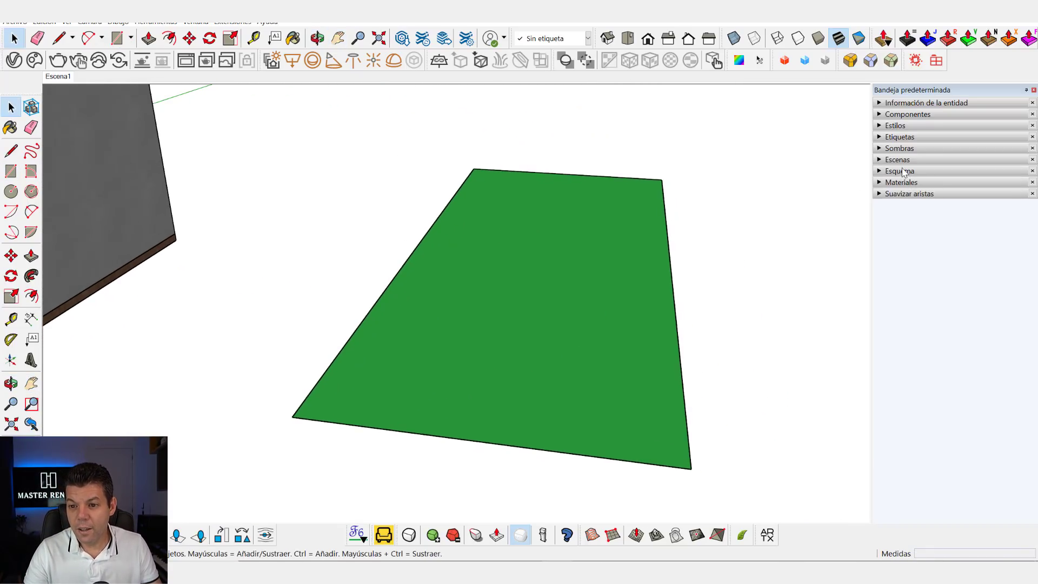
Lower the G value of the style's Color posterior to a darker green in Estilos > Edición > Cara.
left_click(900, 129)
left_click(923, 184)
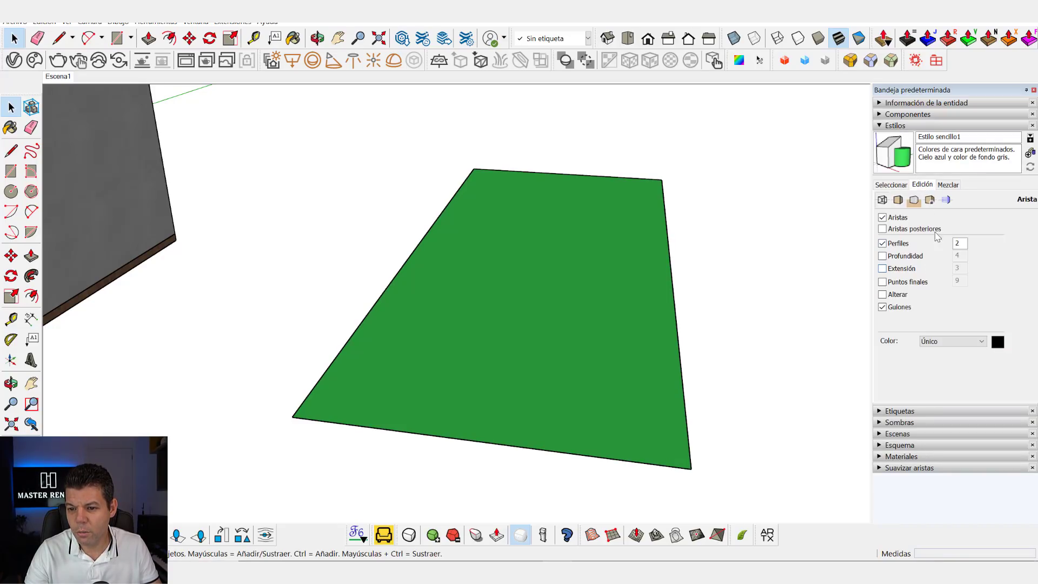
left_click(898, 201)
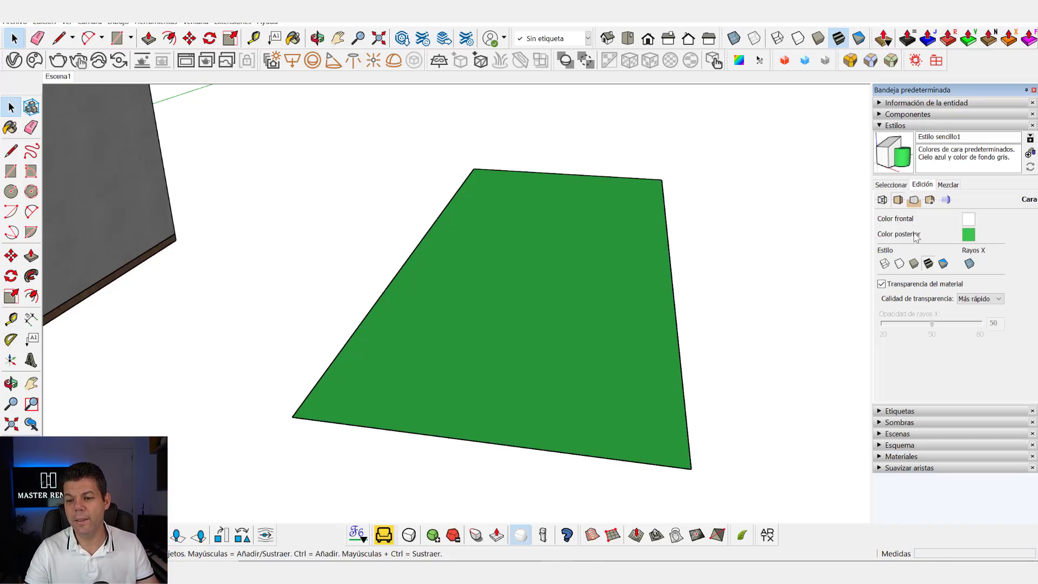
left_click(968, 236)
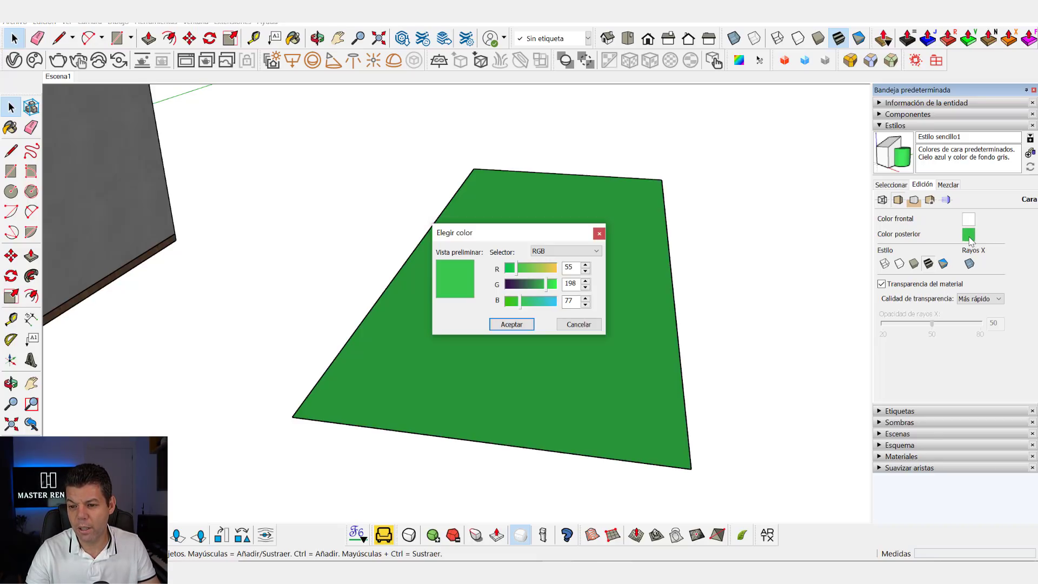
left_click(537, 288)
left_click(511, 324)
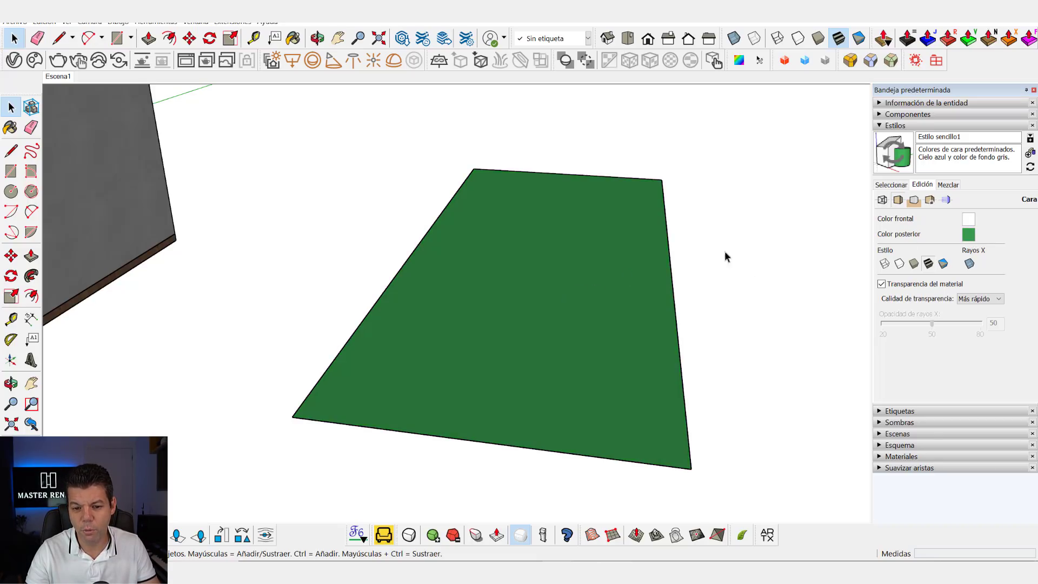
mouse_move(724, 257)
middle_mouse_down()
mouse_move(565, 338)
mouse_move(482, 364)
mouse_move(503, 160)
mouse_move(484, 183)
middle_mouse_up()
Delete the green test rectangle with its edges and go back to the Escena1 view.
mouse_move(563, 131)
middle_mouse_down()
mouse_move(537, 380)
mouse_move(528, 322)
mouse_move(540, 287)
middle_mouse_up()
scroll(529, 308, "down", 3)
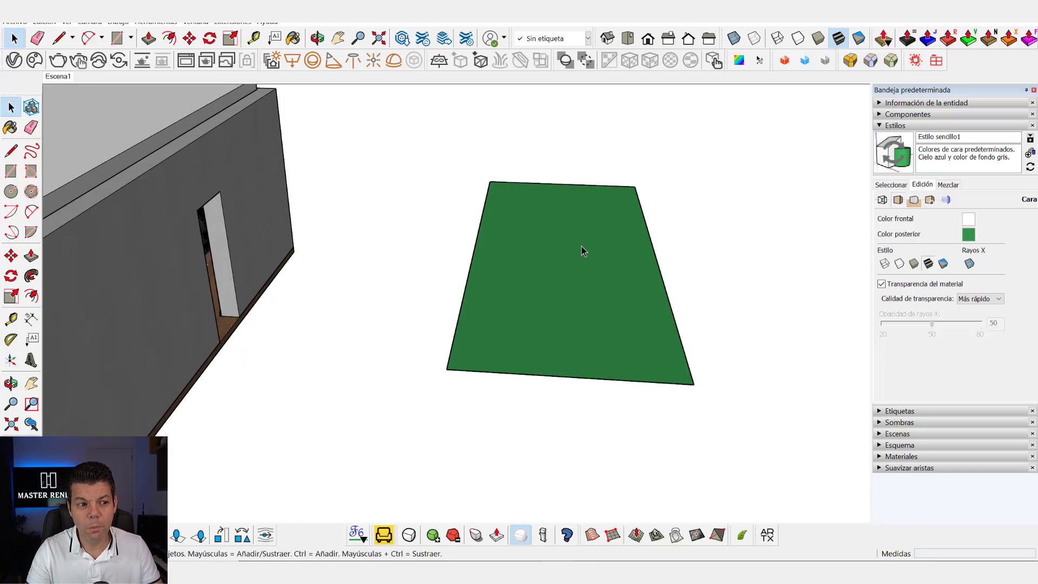
scroll(582, 246, "down", 3)
scroll(562, 247, "up", 2)
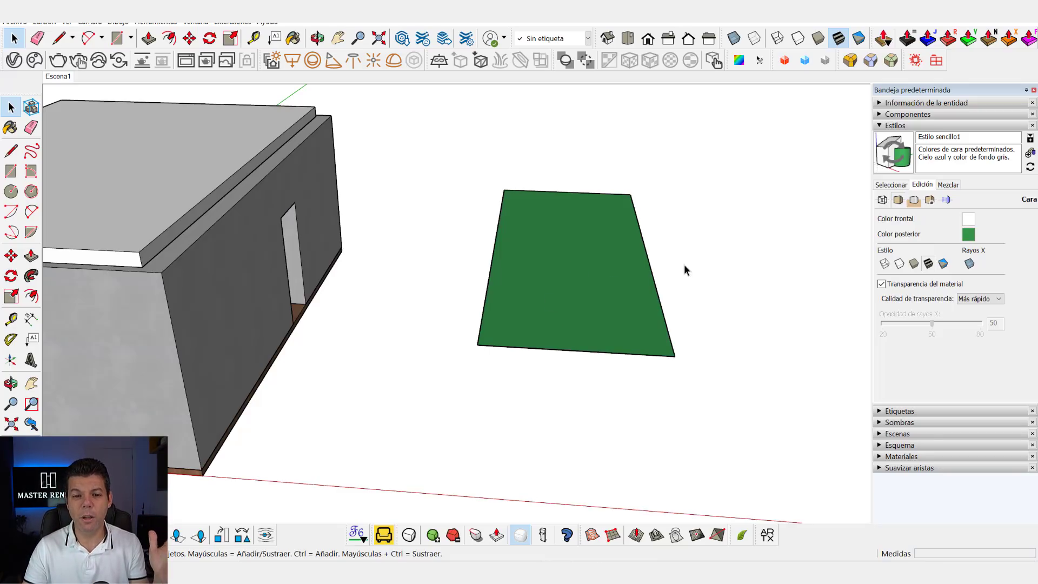
left_click(578, 254)
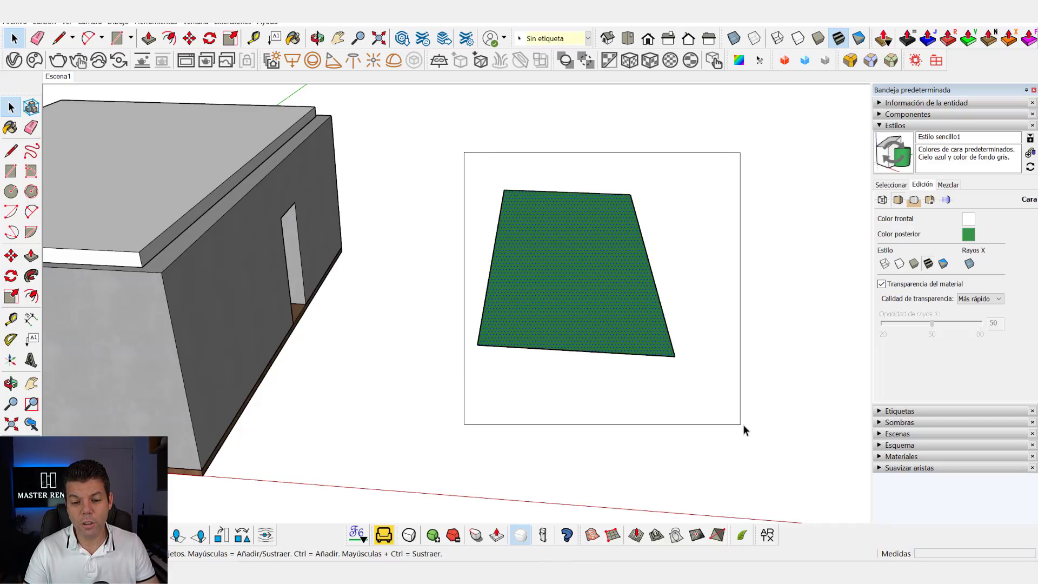
left_click_drag(477, 337, 743, 424)
key("Delete")
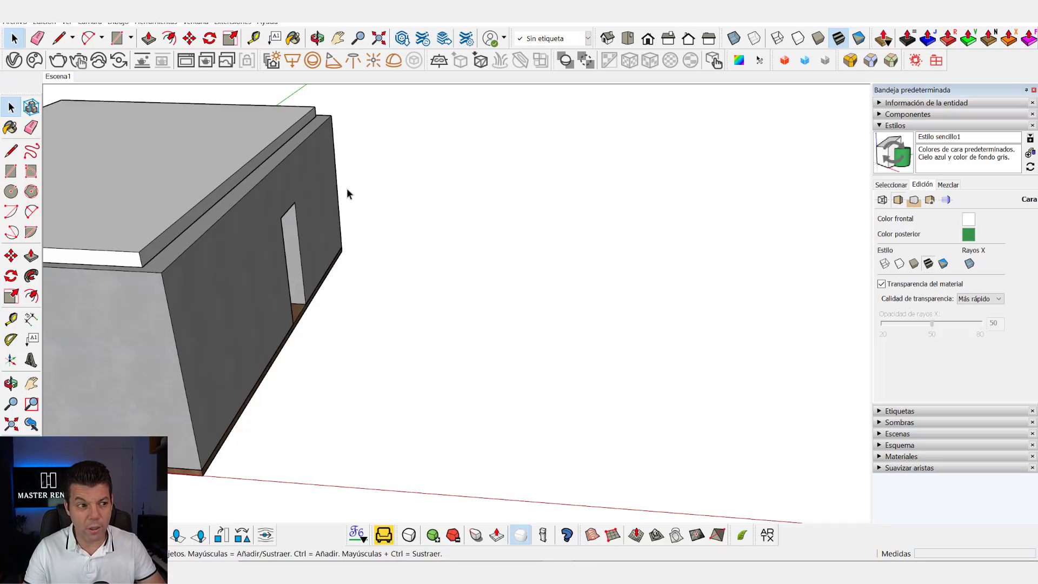
left_click(57, 77)
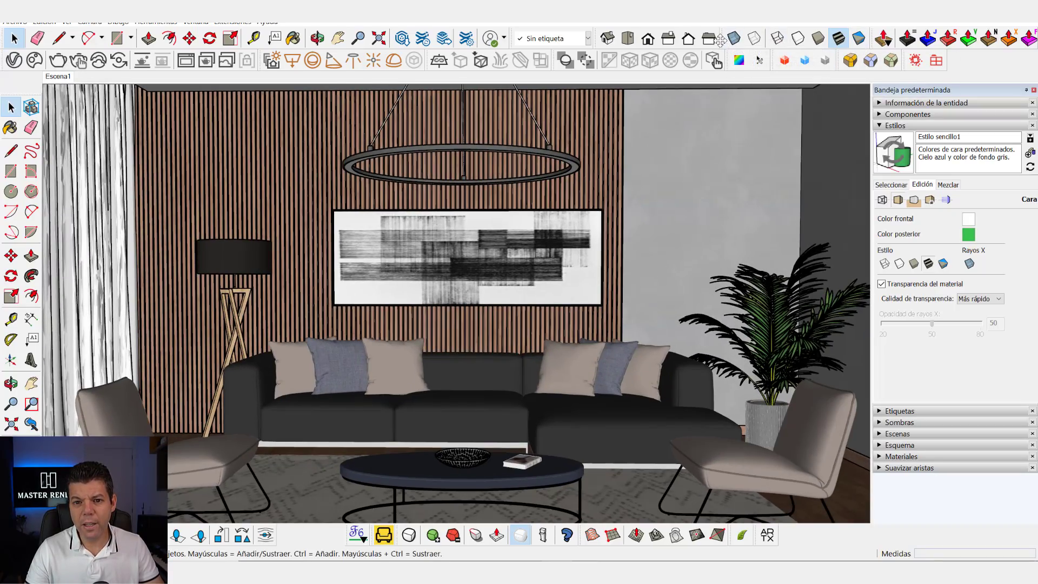
Float the Estilos face-style toolbar as its own panel over the viewport.
left_click_drag(721, 40, 672, 145)
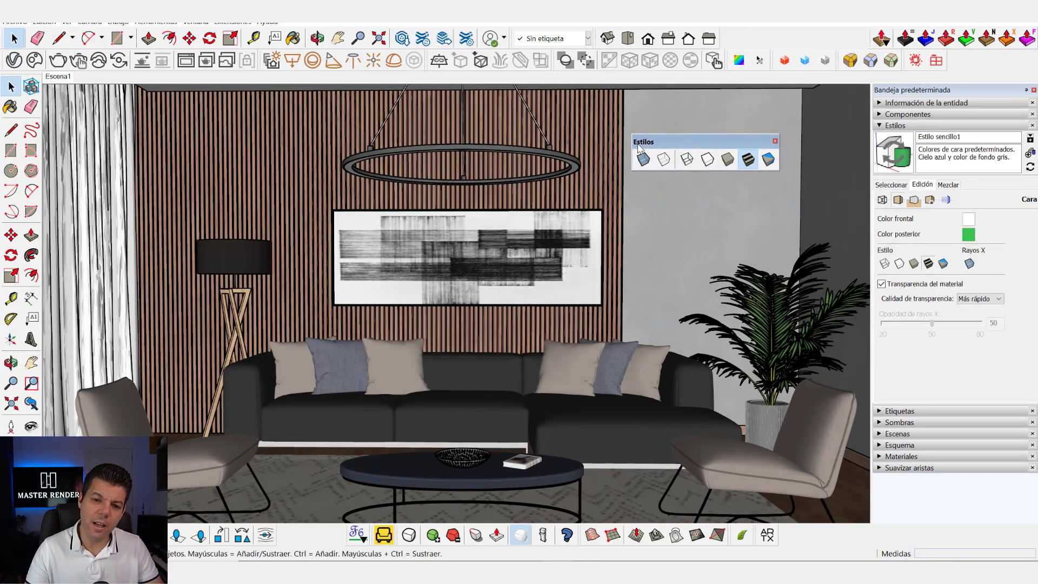
left_click_drag(638, 142, 721, 40)
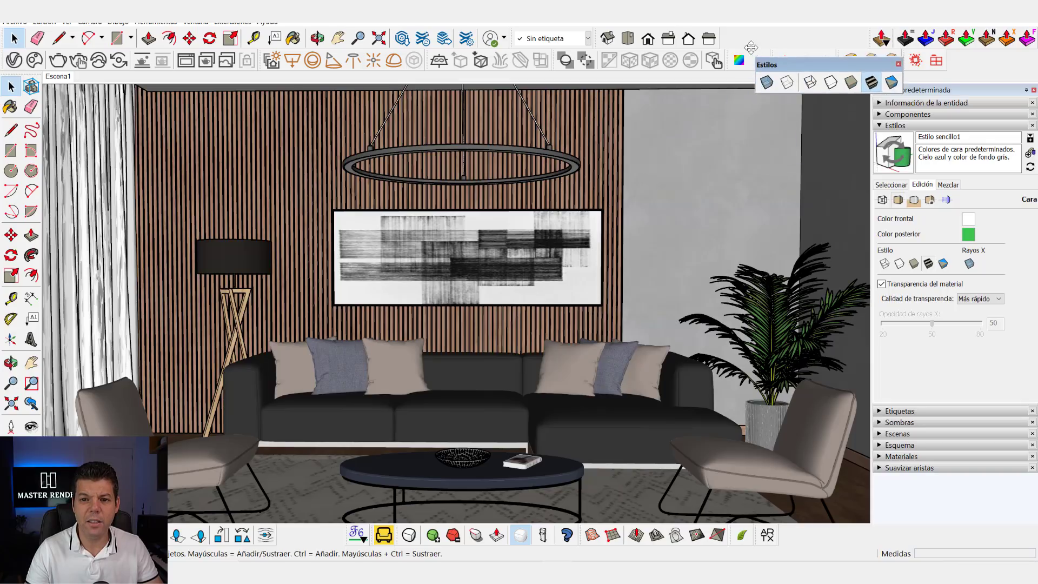
right_click(713, 41)
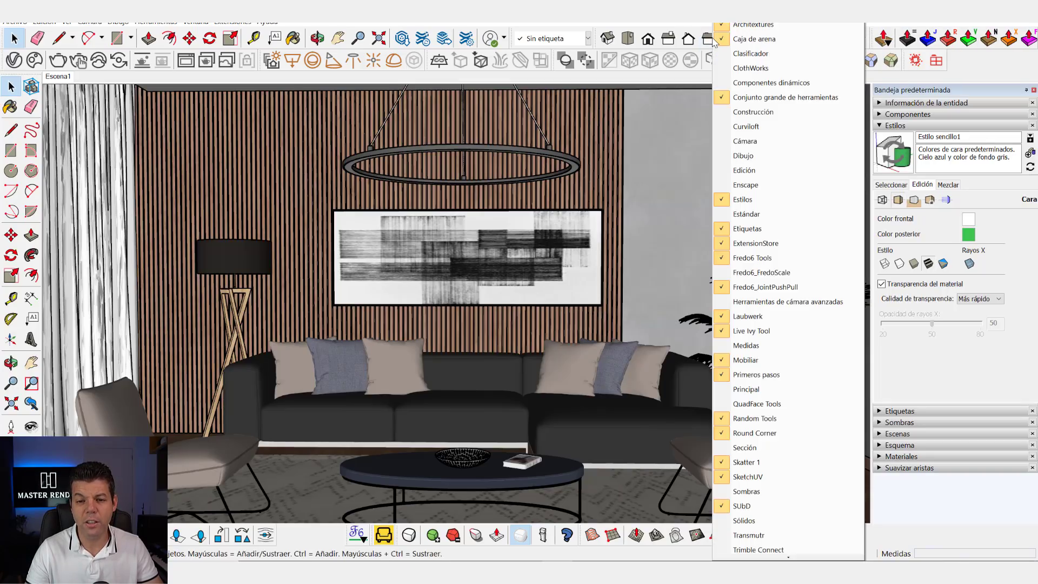
right_click(443, 60)
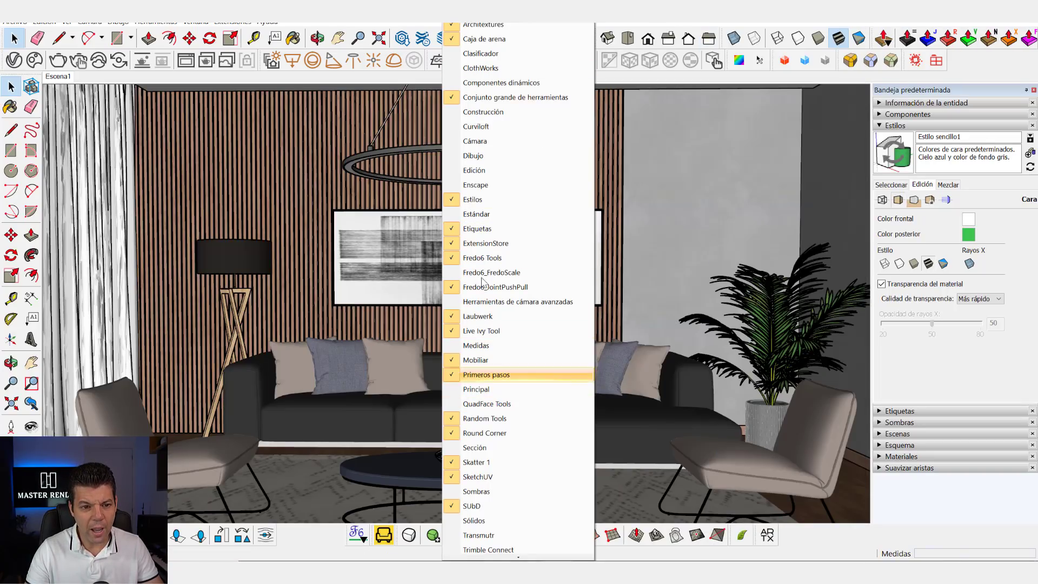
scroll(487, 295, "down", 2)
scroll(493, 313, "down", 1)
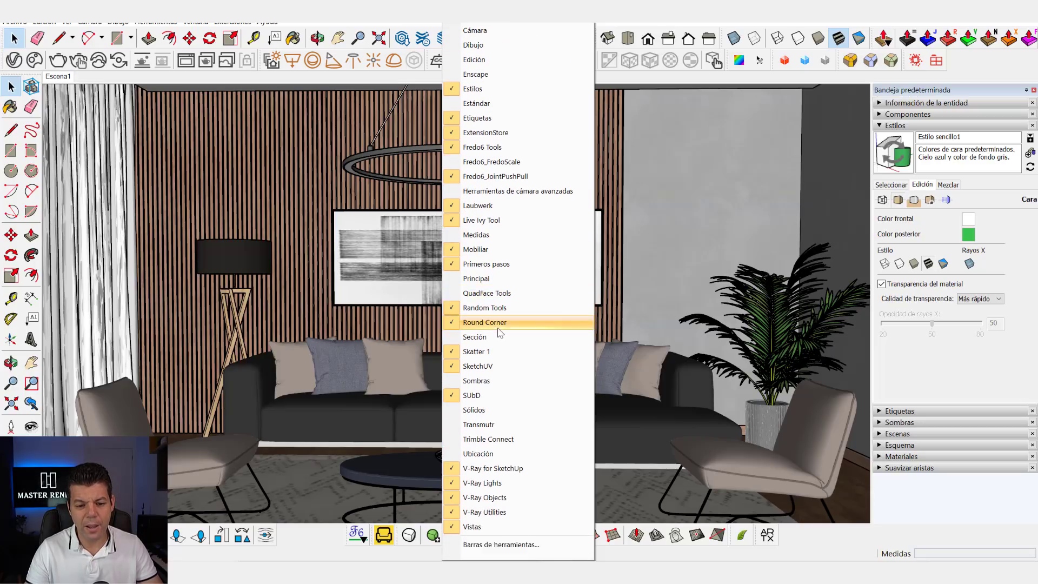
scroll(501, 333, "down", 1)
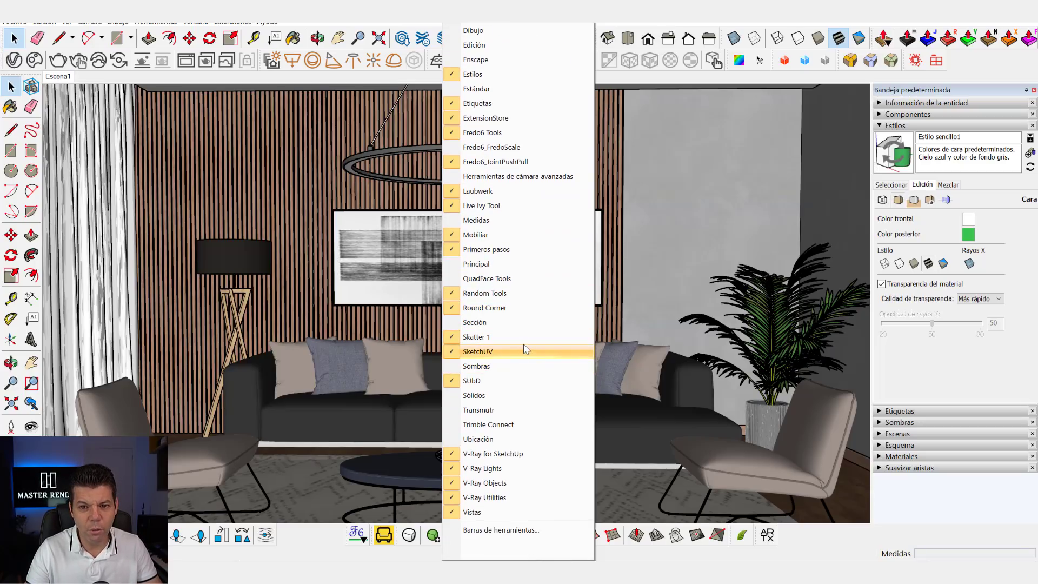
scroll(527, 312, "up", 2)
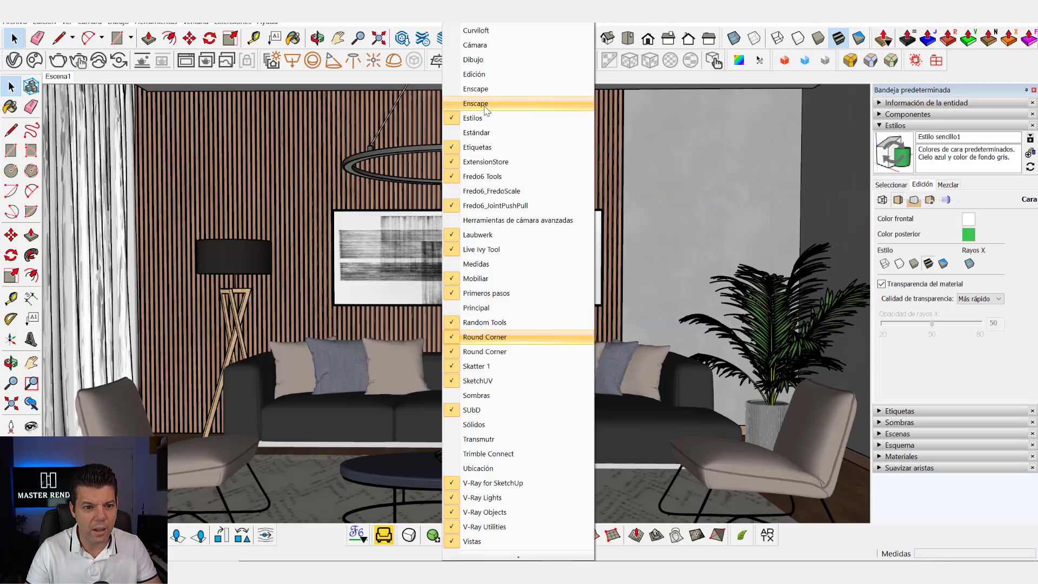
left_click(690, 134)
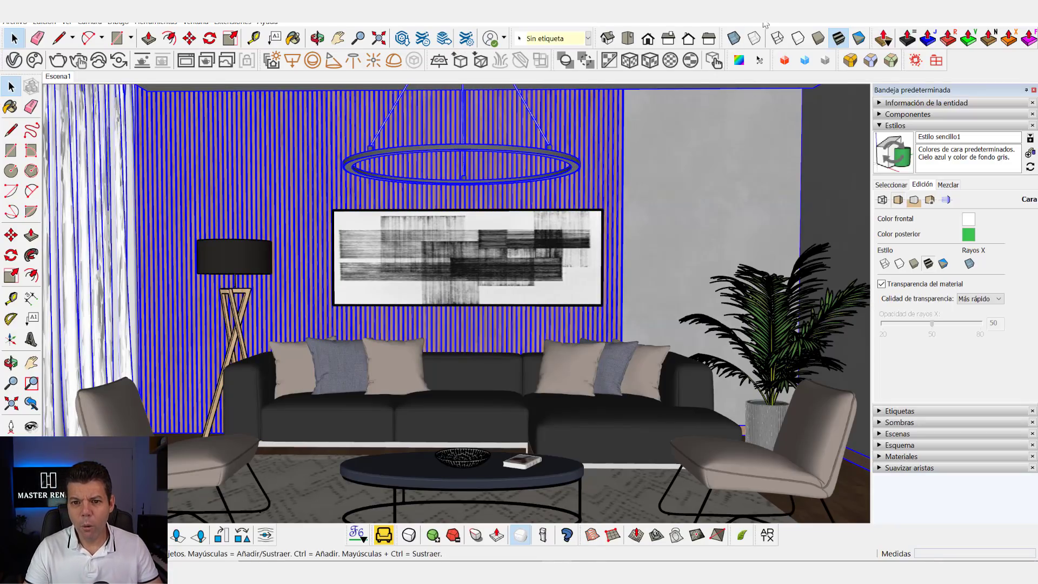
left_click_drag(720, 41, 640, 125)
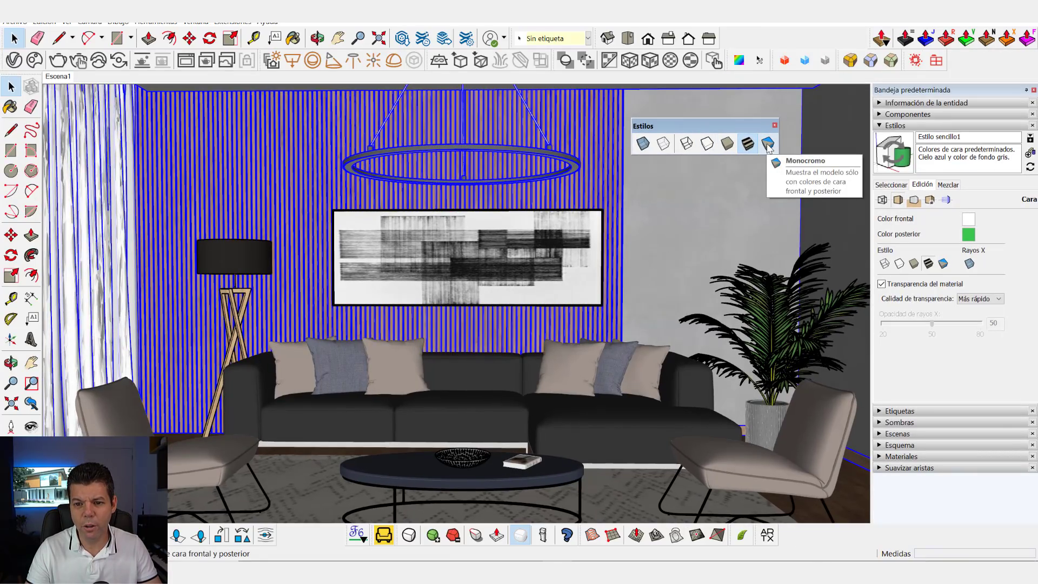
Switch to Monochrome, dock the Estilos toolbar, and inspect the palm from below.
left_click(767, 144)
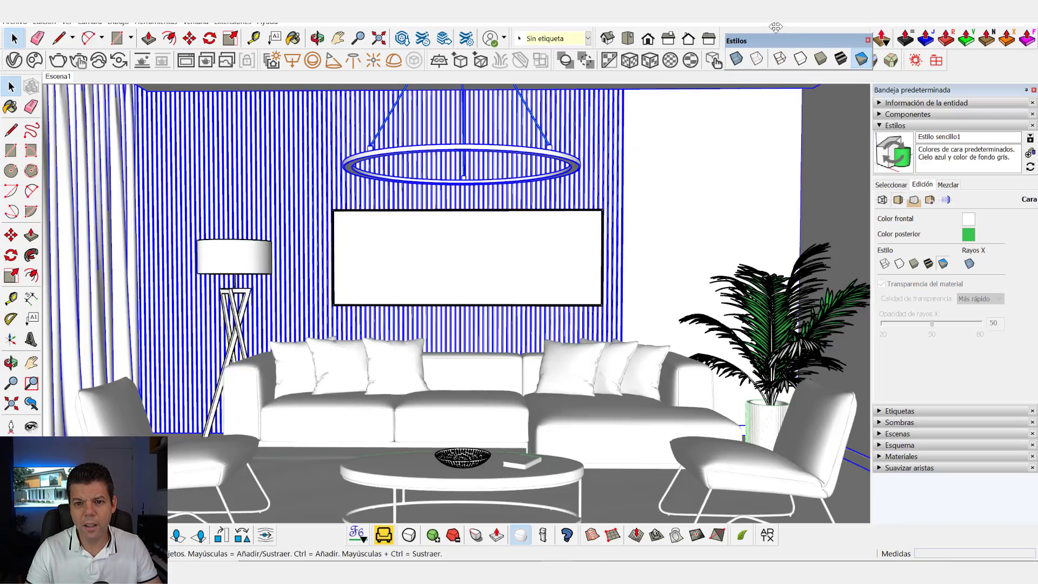
left_click_drag(693, 130, 775, 37)
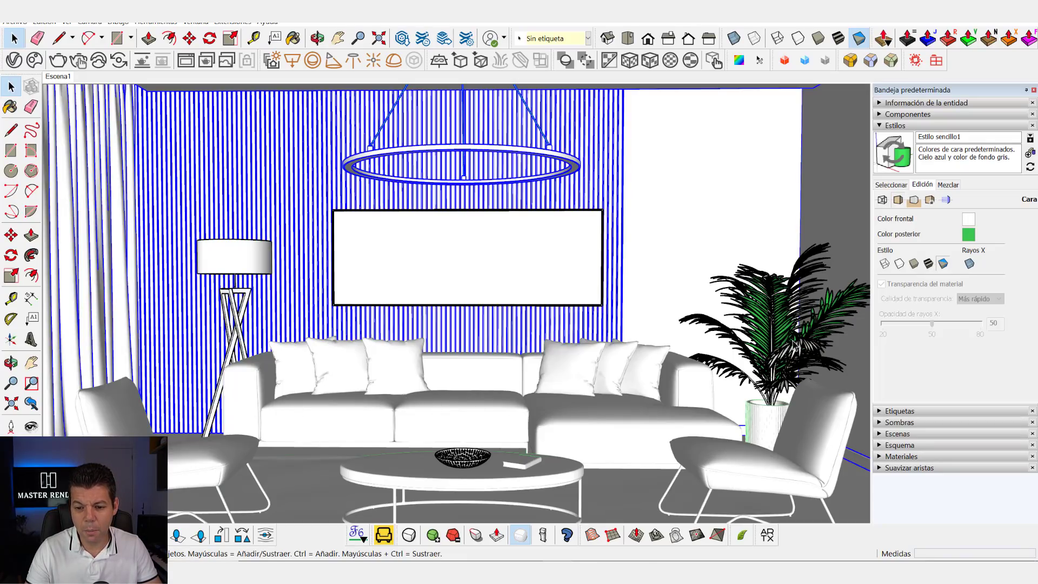
scroll(797, 335, "up", 2)
scroll(784, 313, "up", 2)
scroll(767, 281, "up", 1)
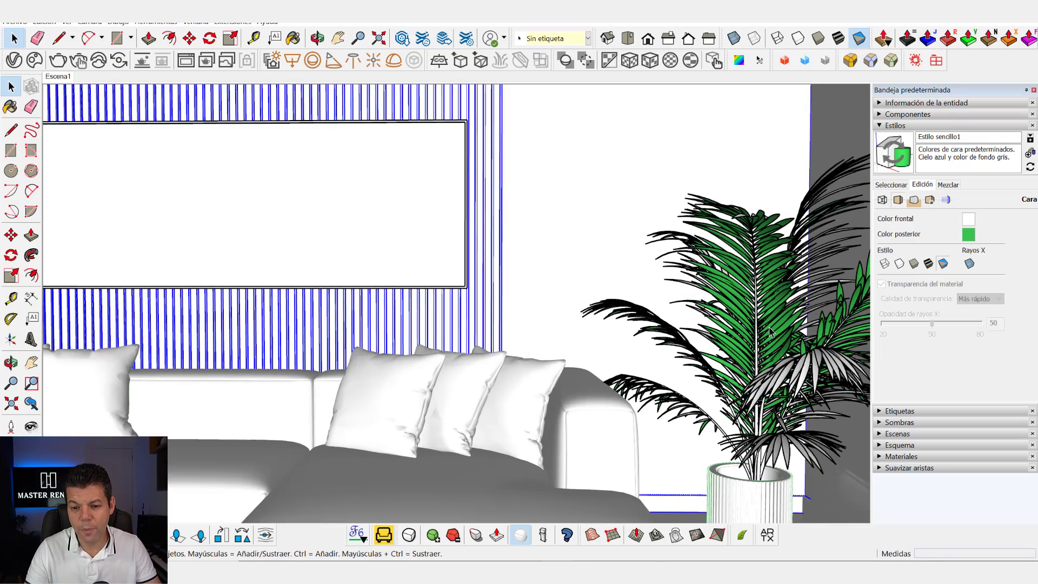
scroll(751, 254, "up", 3)
scroll(746, 303, "up", 2)
scroll(740, 287, "up", 1)
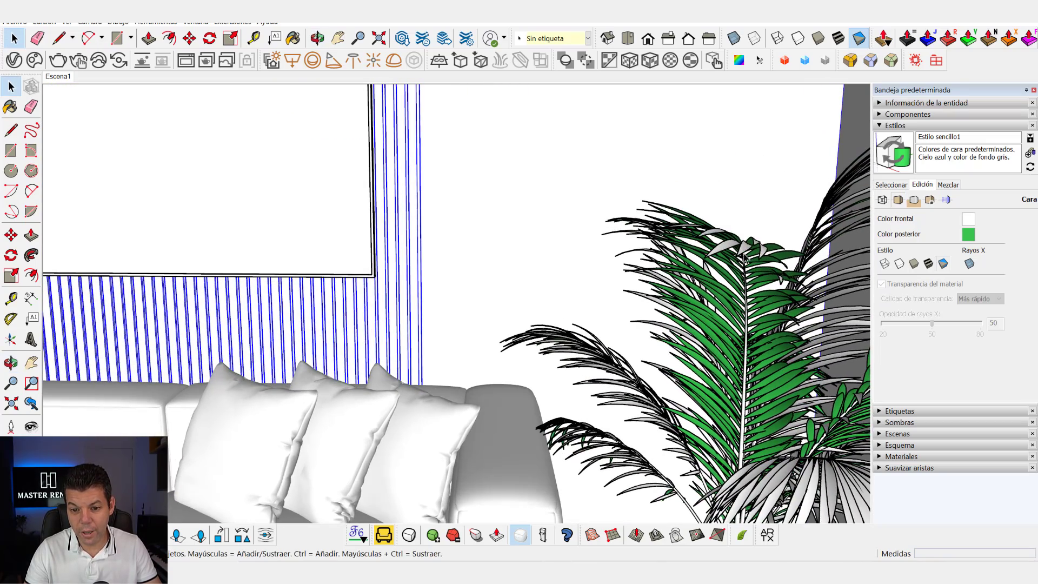
scroll(735, 271, "up", 2)
scroll(730, 254, "up", 2)
mouse_move(729, 249)
middle_mouse_down()
mouse_move(689, 376)
mouse_move(570, 427)
mouse_move(353, 435)
mouse_move(251, 394)
mouse_move(404, 316)
middle_mouse_up()
mouse_move(500, 299)
middle_mouse_down()
mouse_move(492, 332)
mouse_move(741, 192)
mouse_move(672, 346)
mouse_move(641, 379)
mouse_move(602, 390)
middle_mouse_up()
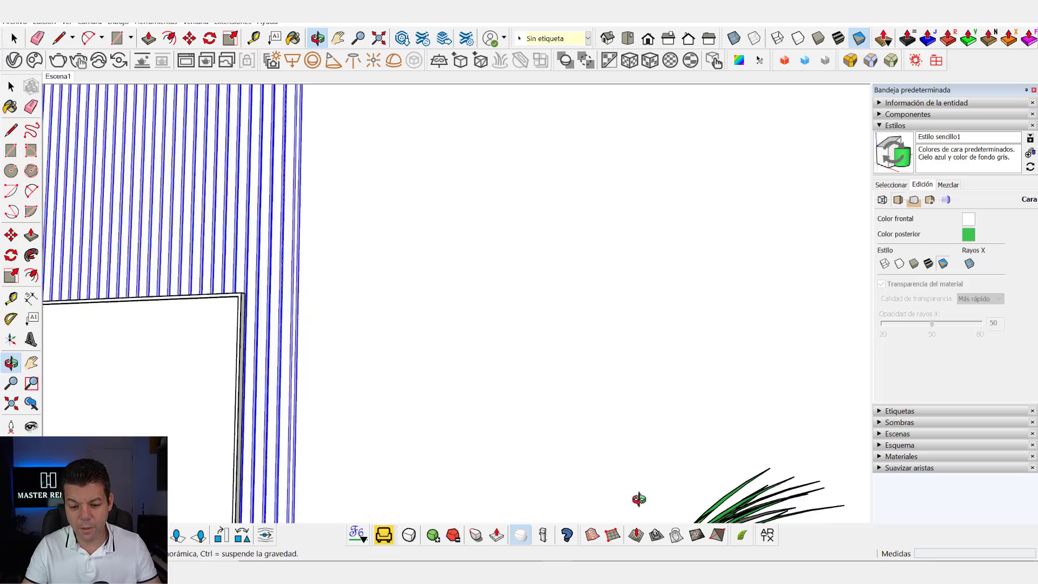
Reapply Monochrome on the Escena1 view and orbit toward the curtain.
left_click(57, 77)
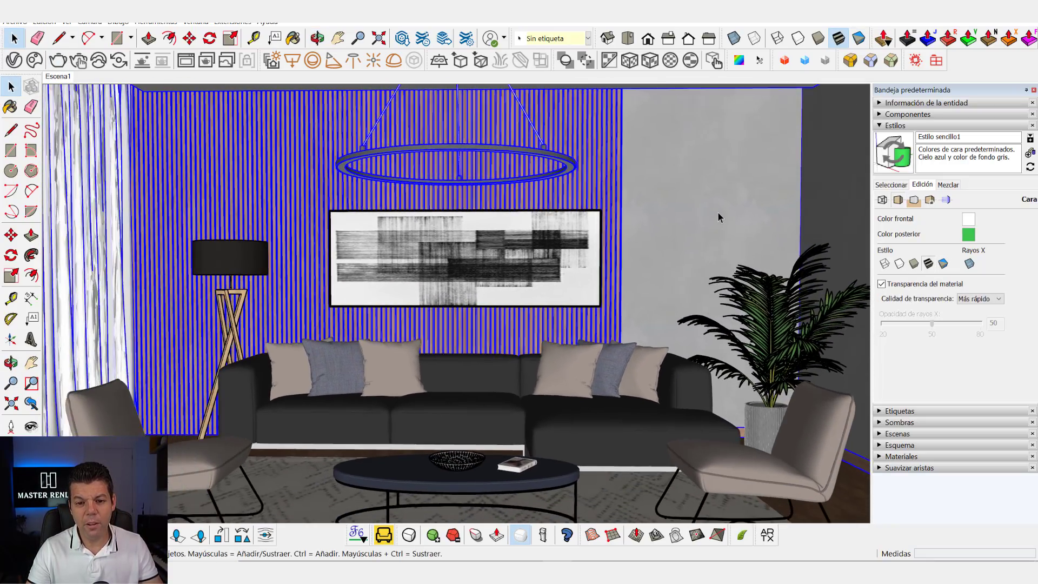
left_click(858, 38)
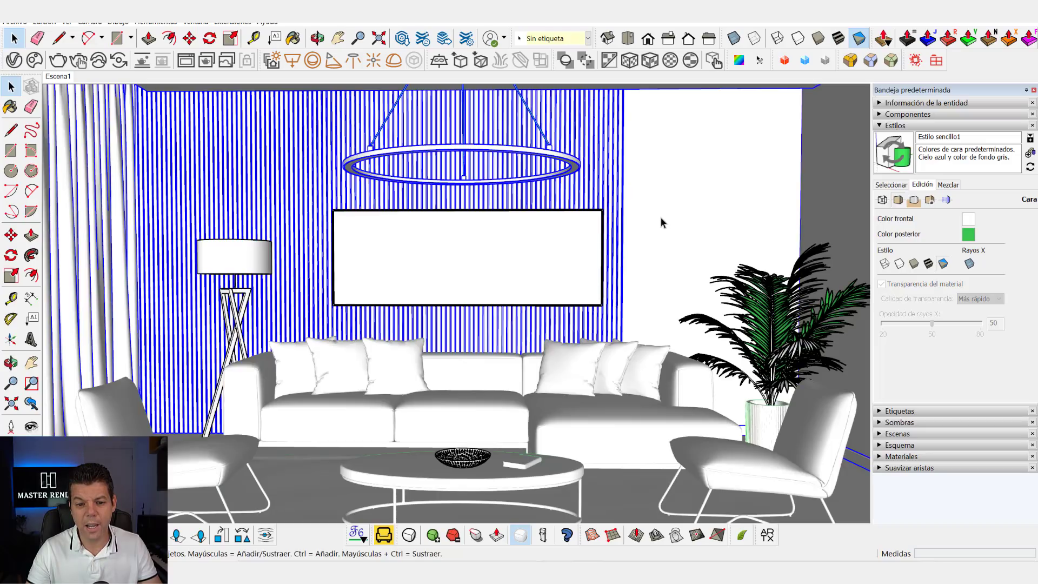
left_click(634, 479)
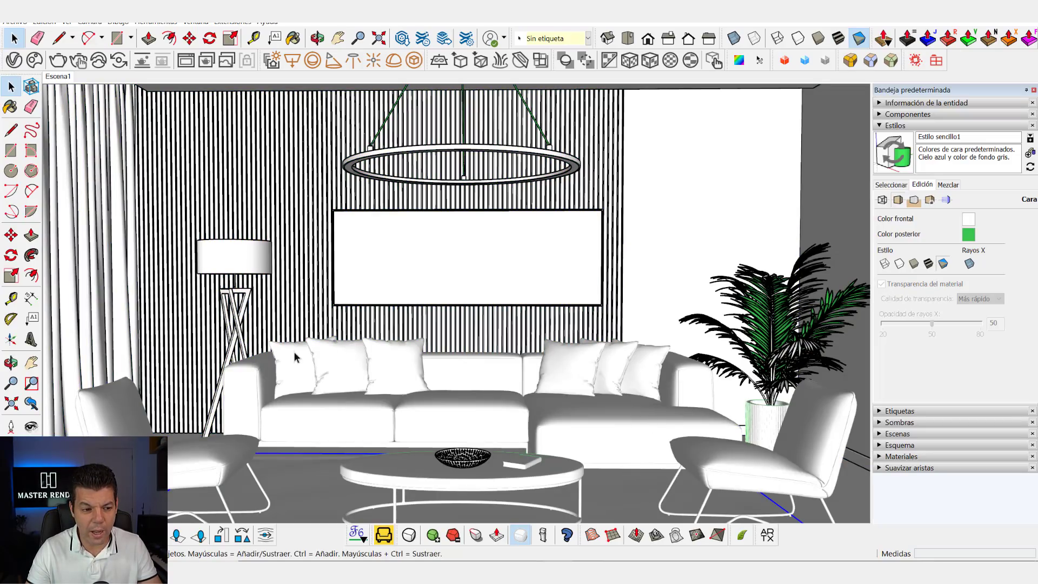
mouse_move(294, 356)
middle_mouse_down()
mouse_move(153, 356)
mouse_move(366, 354)
middle_mouse_up()
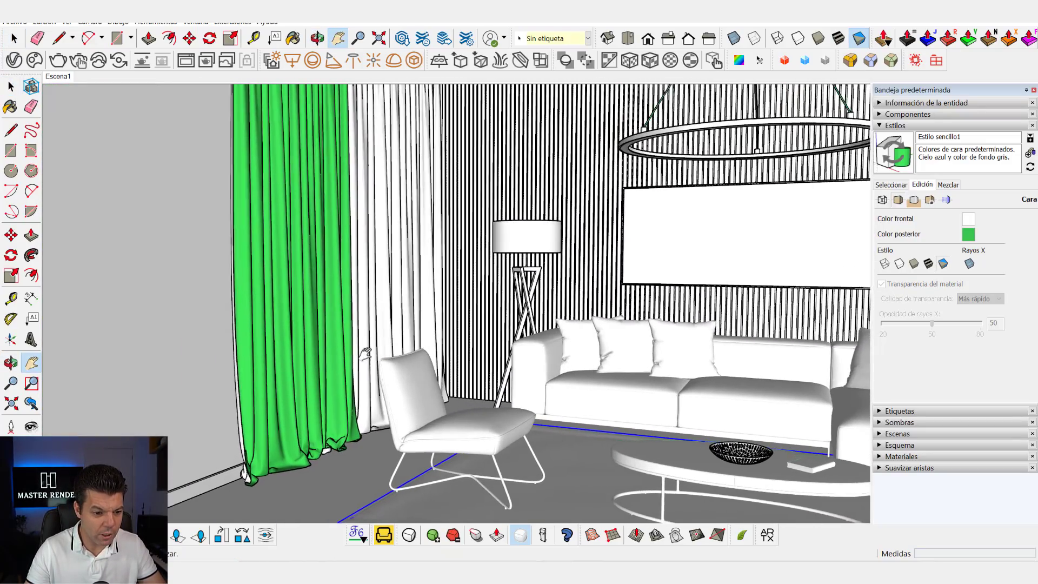
Enter the curtain group and select all of its geometry.
scroll(335, 343, "up", 2)
scroll(302, 308, "up", 2)
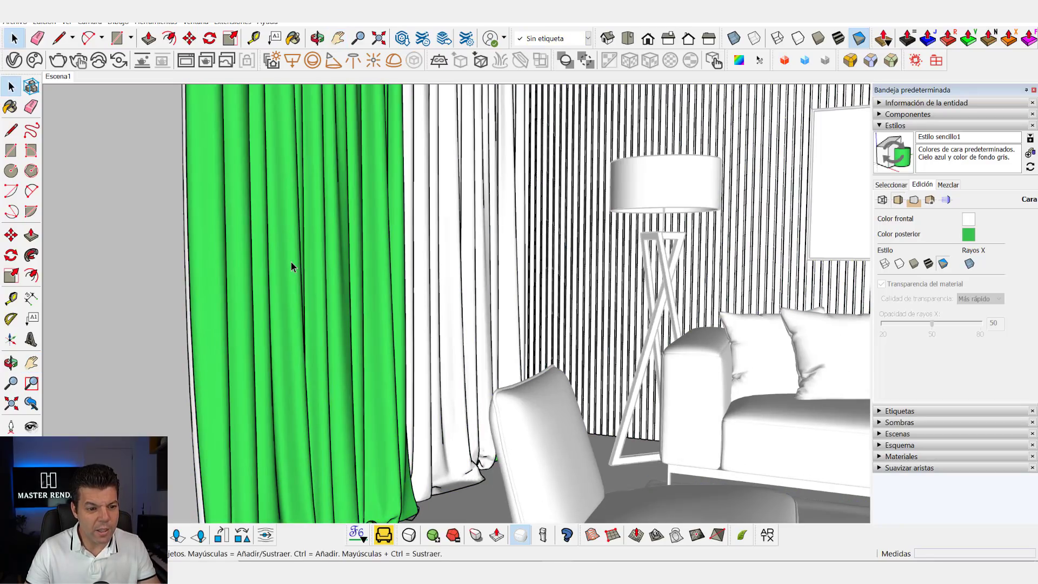
left_click(290, 261)
double_click(288, 258)
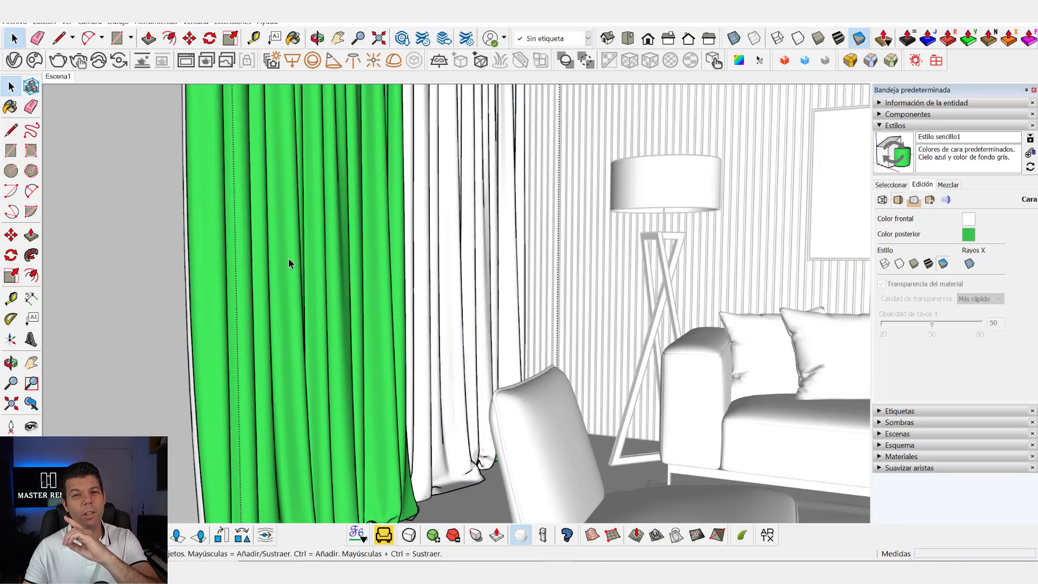
key("ctrl+a")
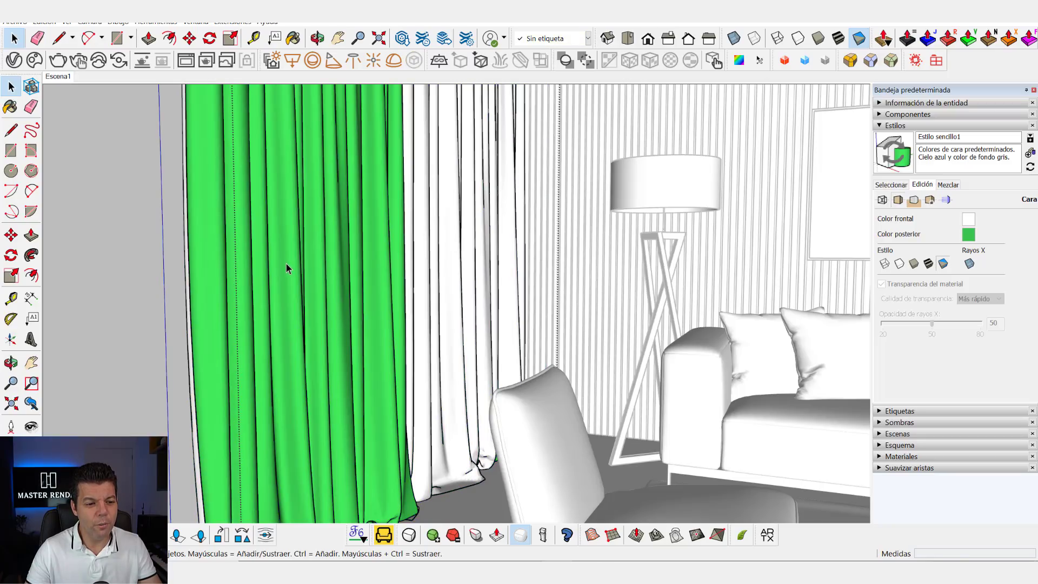
Apply Invertir caras to the curtain geometry and orbit to inspect the result.
scroll(287, 248, "up", 1)
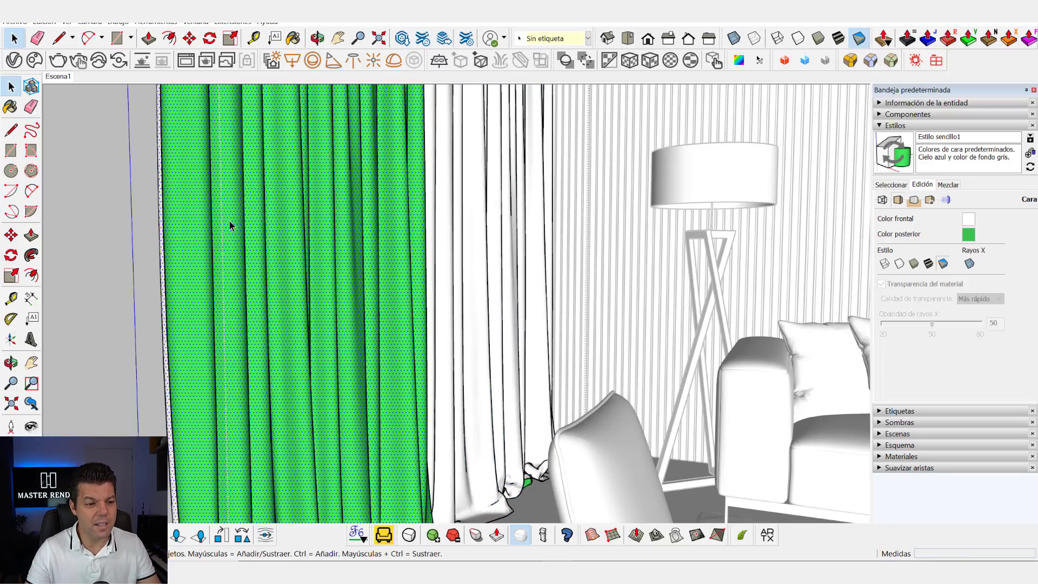
scroll(310, 222, "up", 1)
scroll(288, 218, "up", 1)
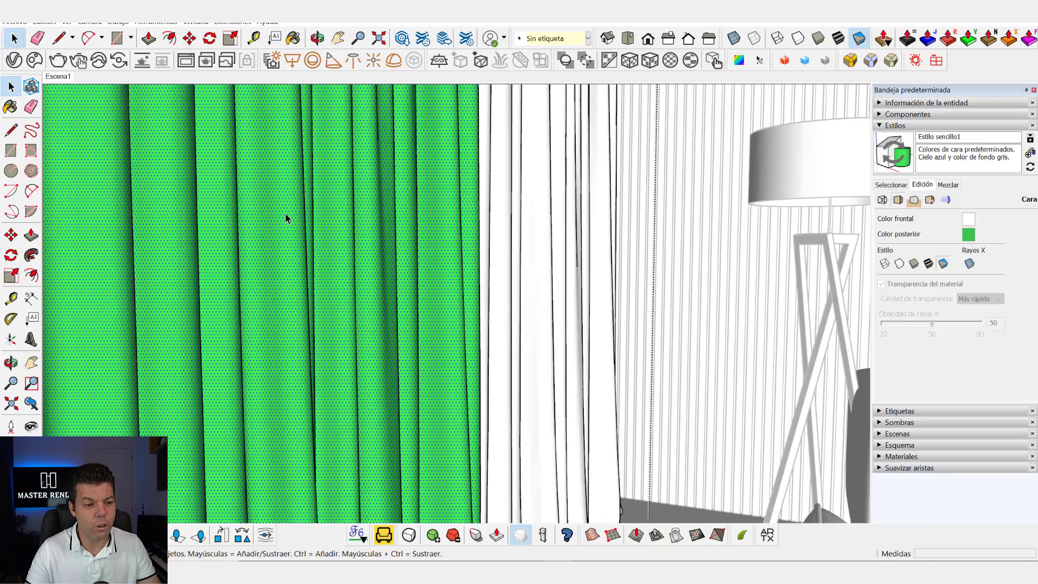
right_click(285, 217)
mouse_move(327, 287)
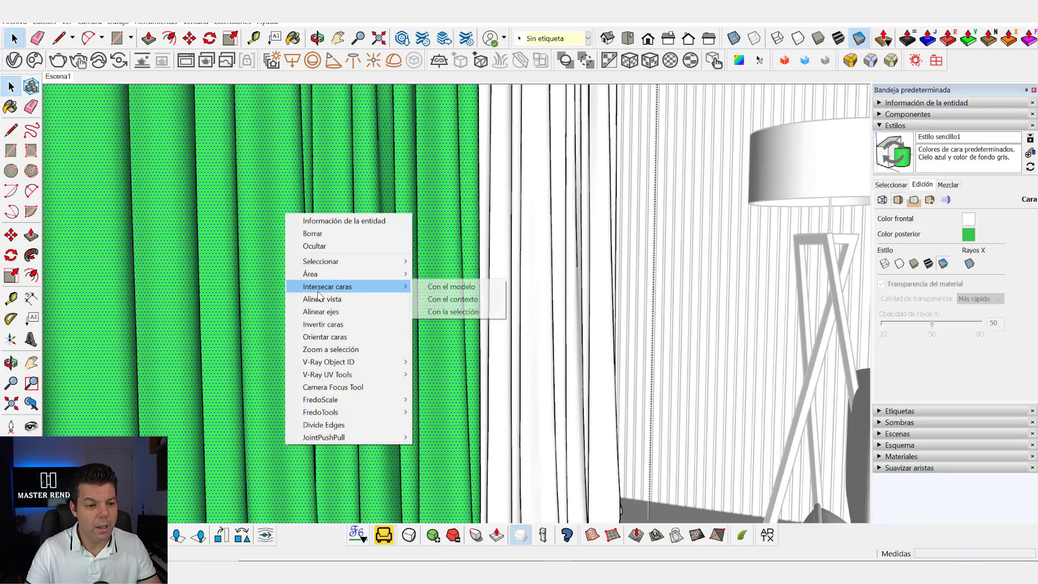
left_click(323, 324)
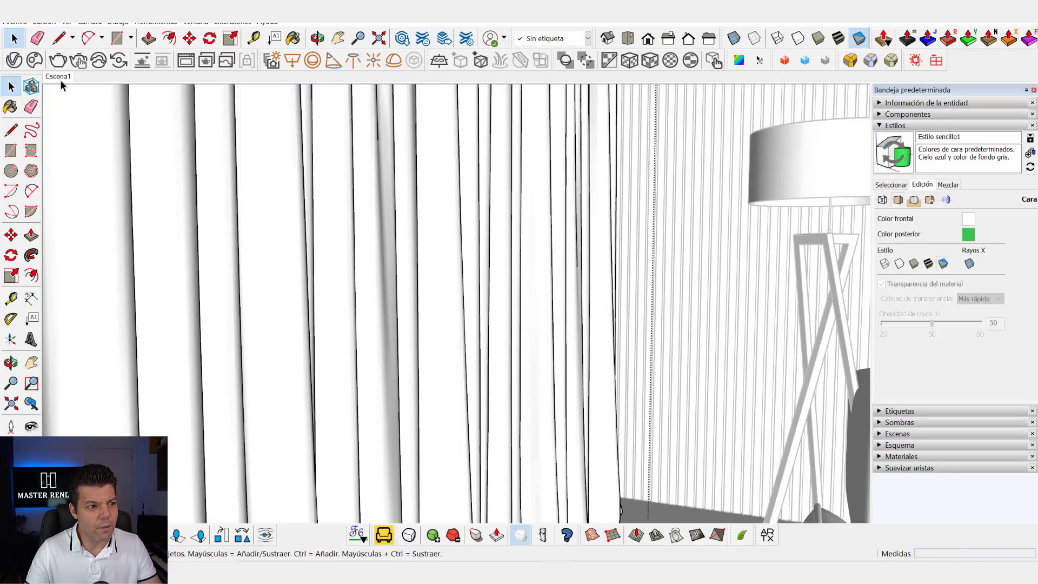
scroll(494, 351, "down", 3)
mouse_move(462, 295)
middle_mouse_down()
mouse_move(619, 258)
mouse_move(684, 274)
mouse_move(486, 260)
middle_mouse_up()
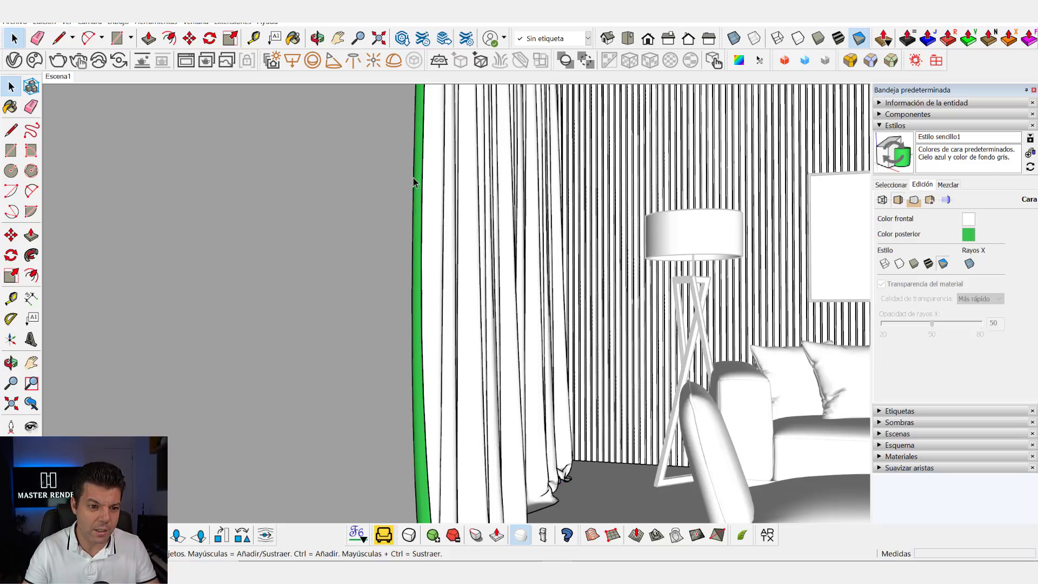
Switch back to the Escena1 scene, restoring its textured display.
left_click(54, 80)
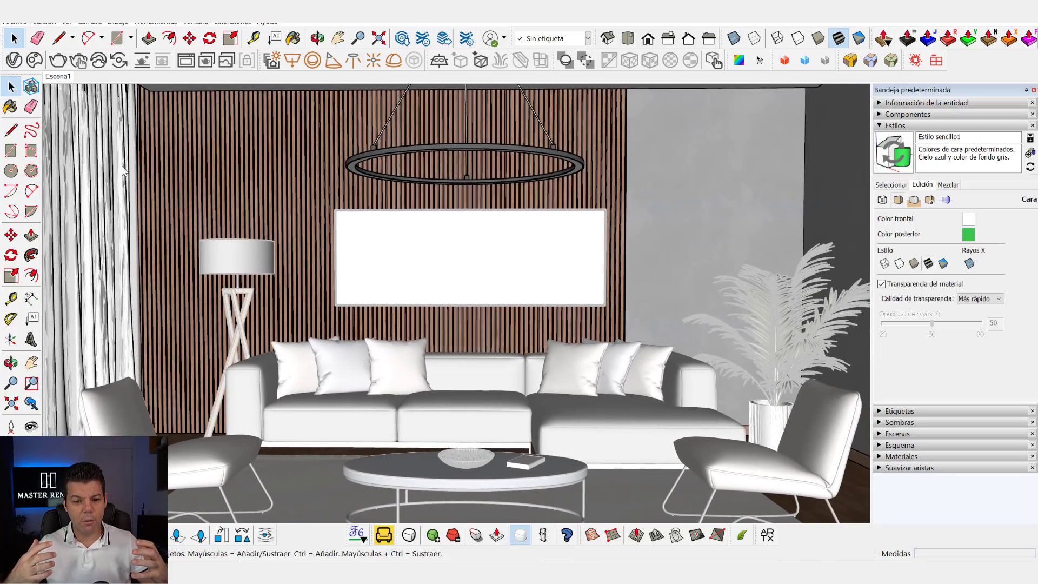